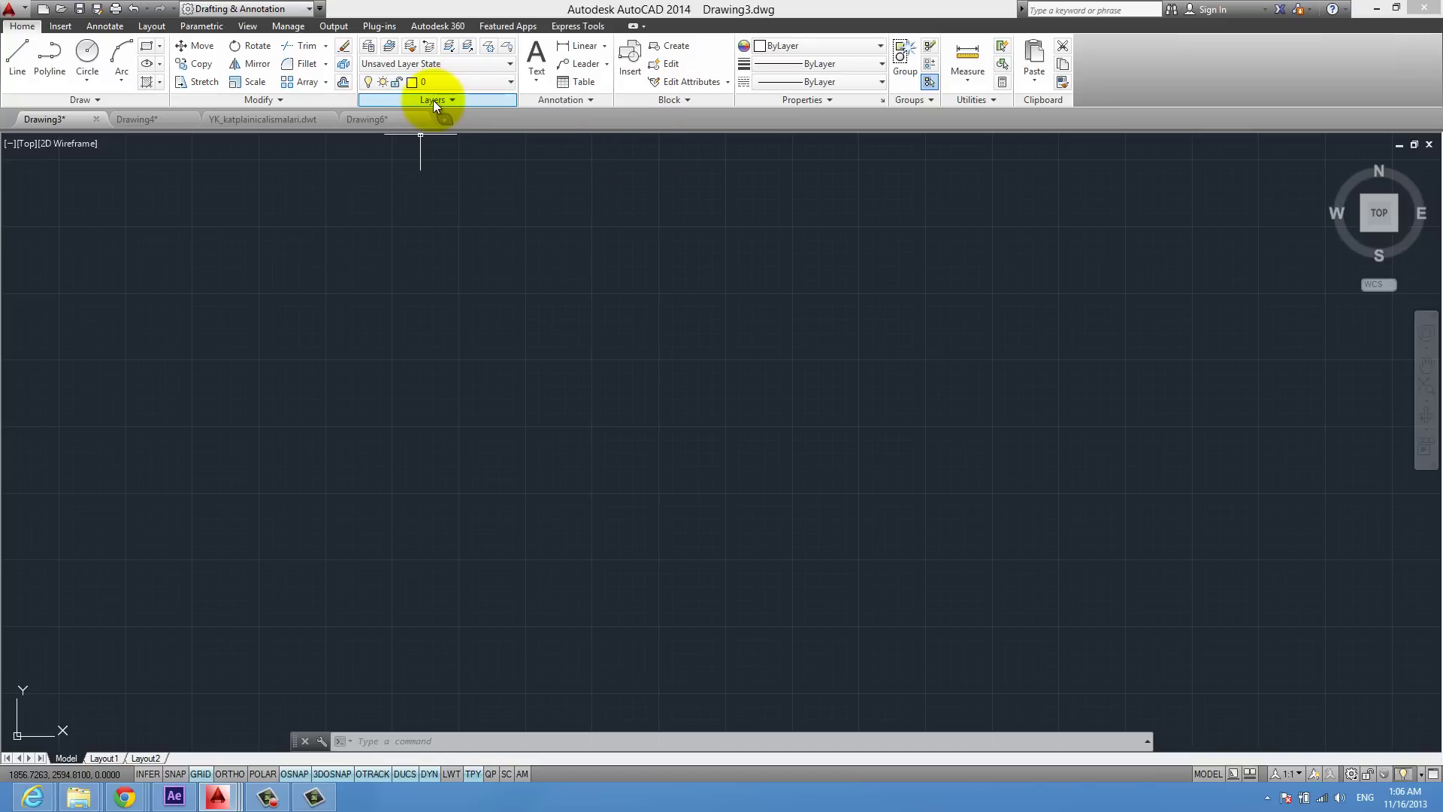
Open the Layer Properties Manager and select layer 0 under the All filter.
click(371, 48)
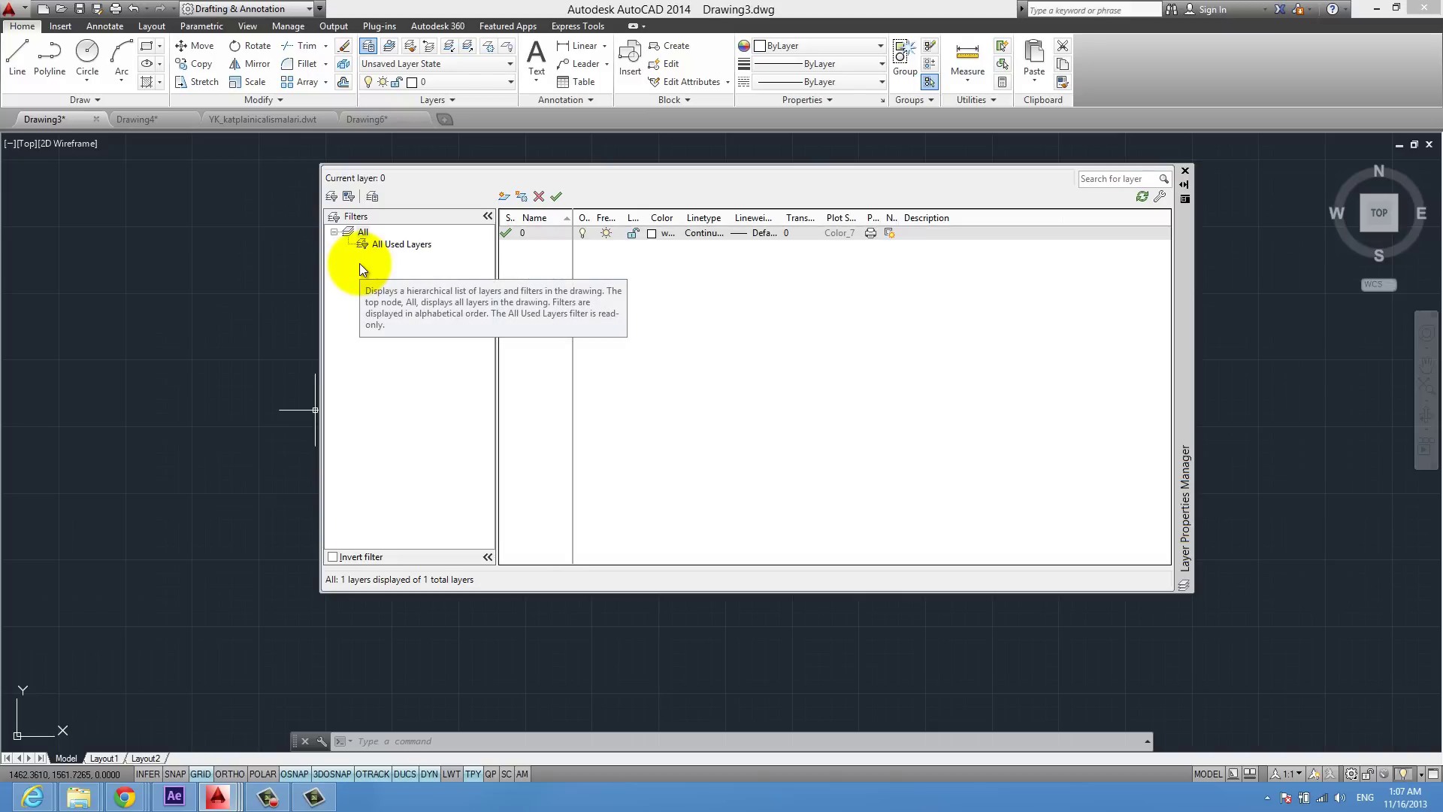
click(363, 232)
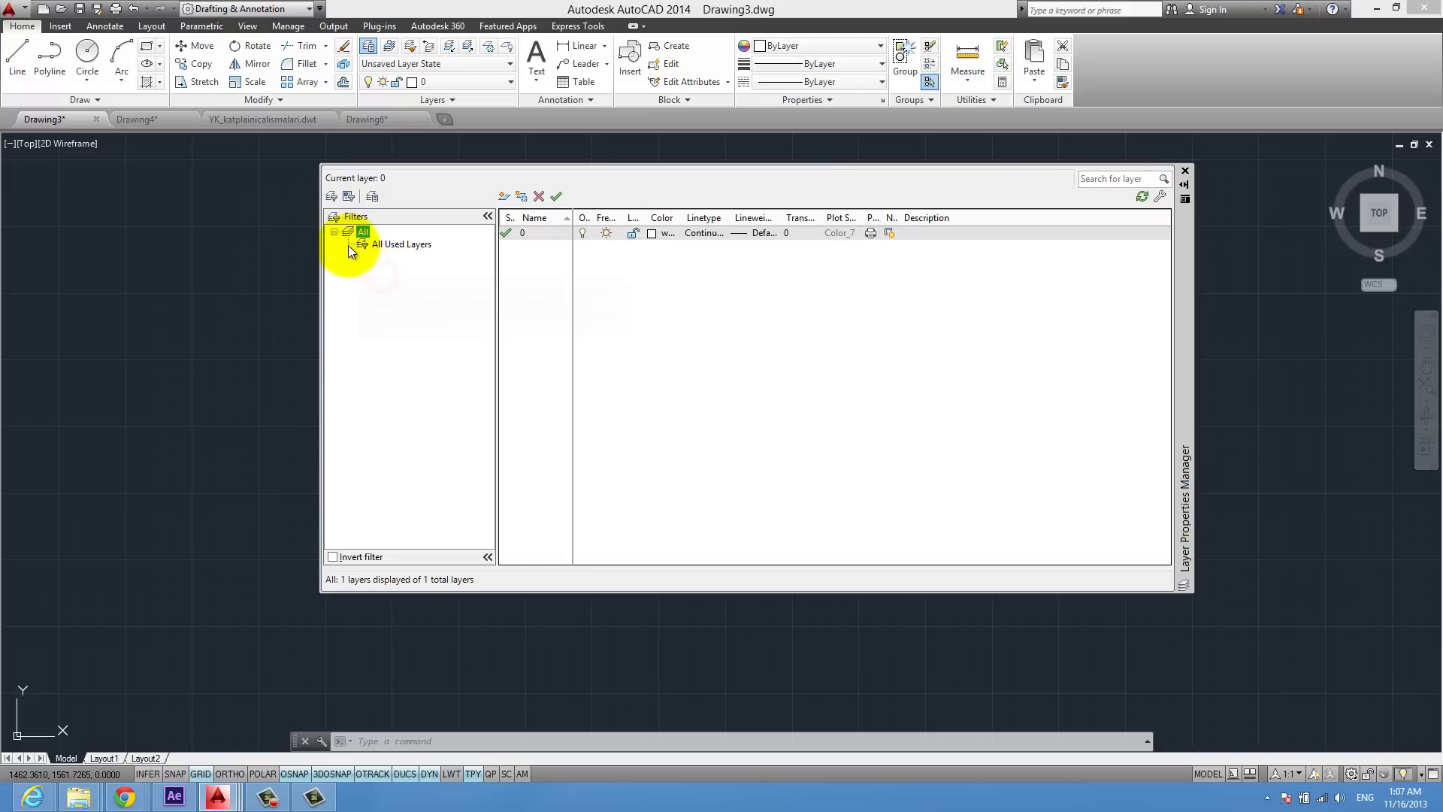
click(622, 298)
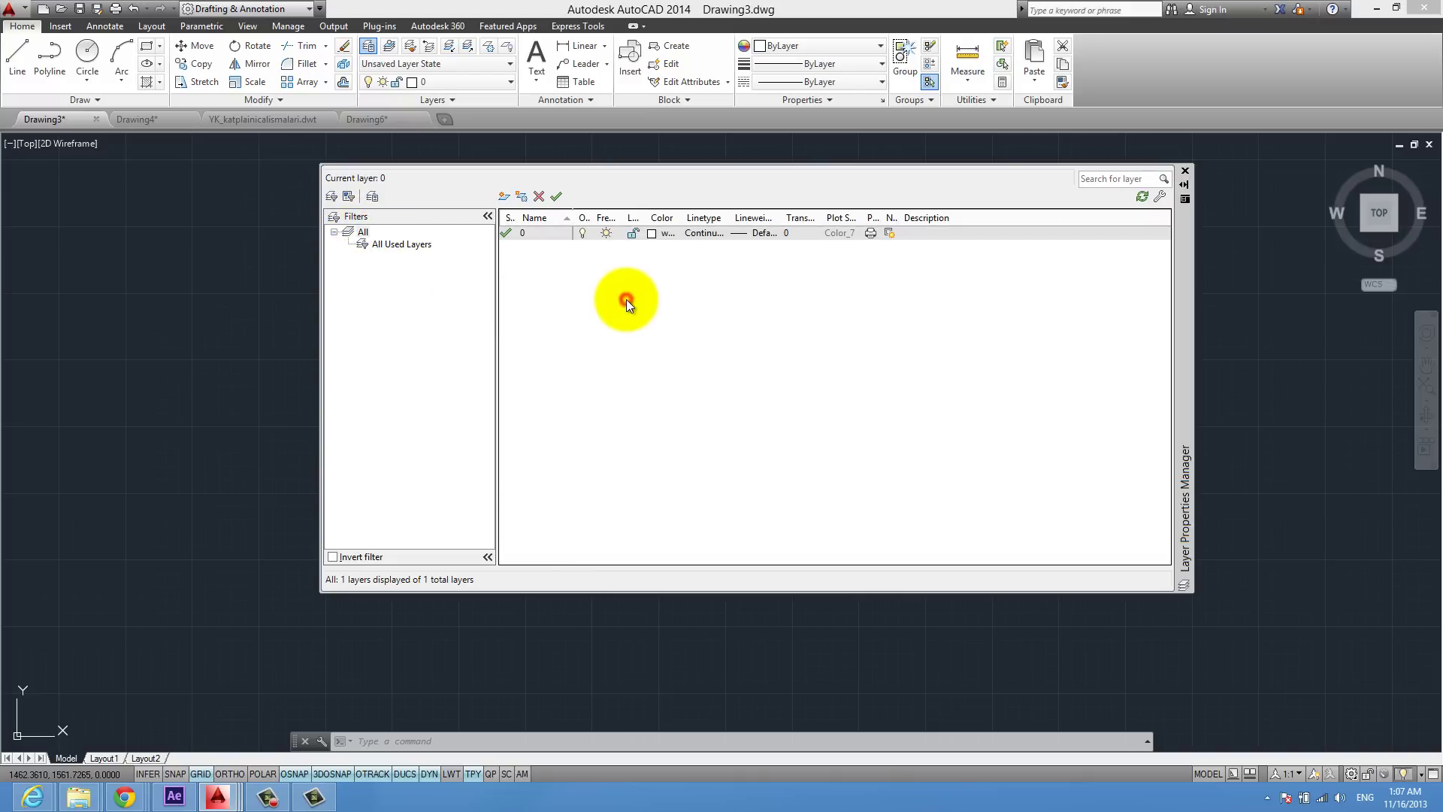
Add ten new layers, Layer1 through Layer10, with default names.
click(507, 197)
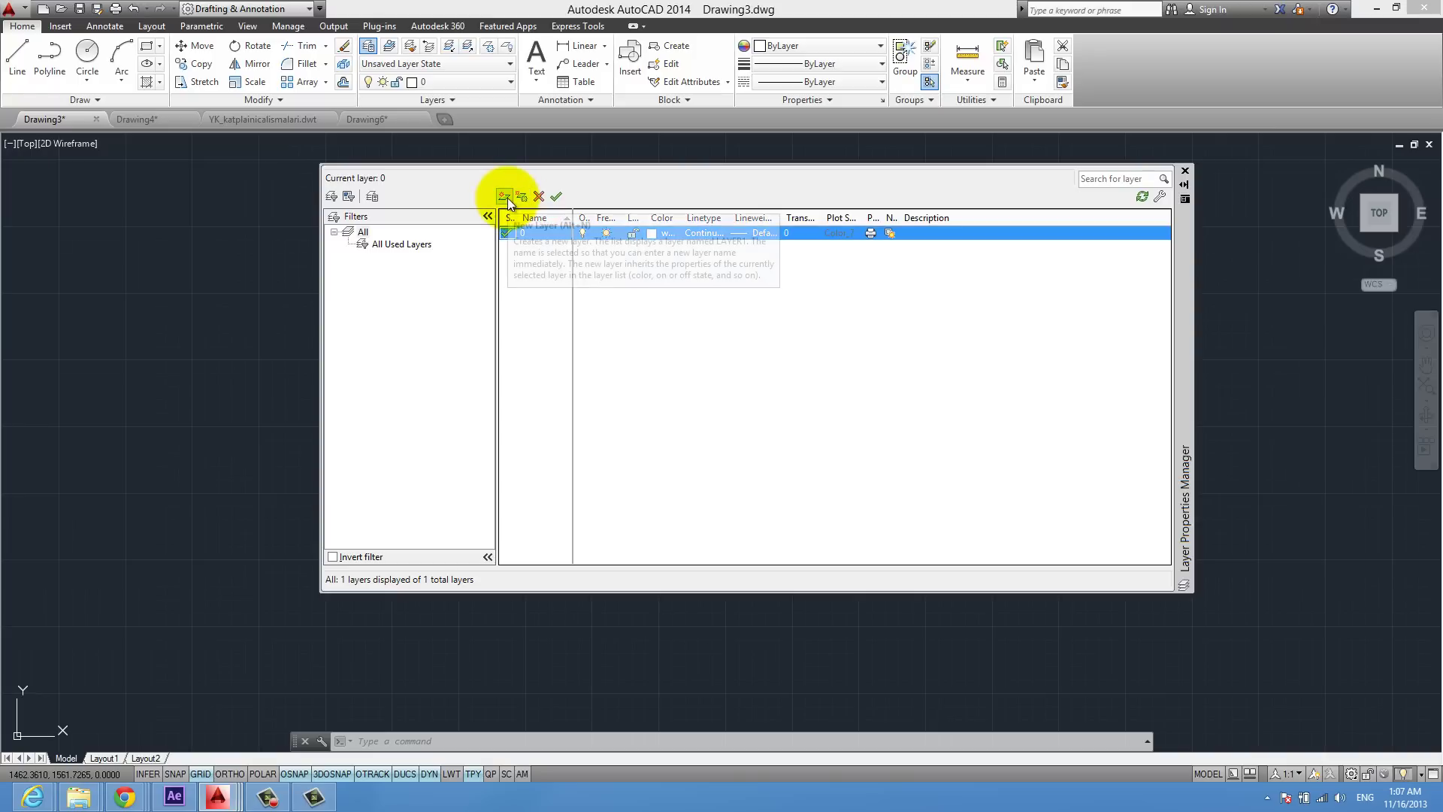
click(507, 198)
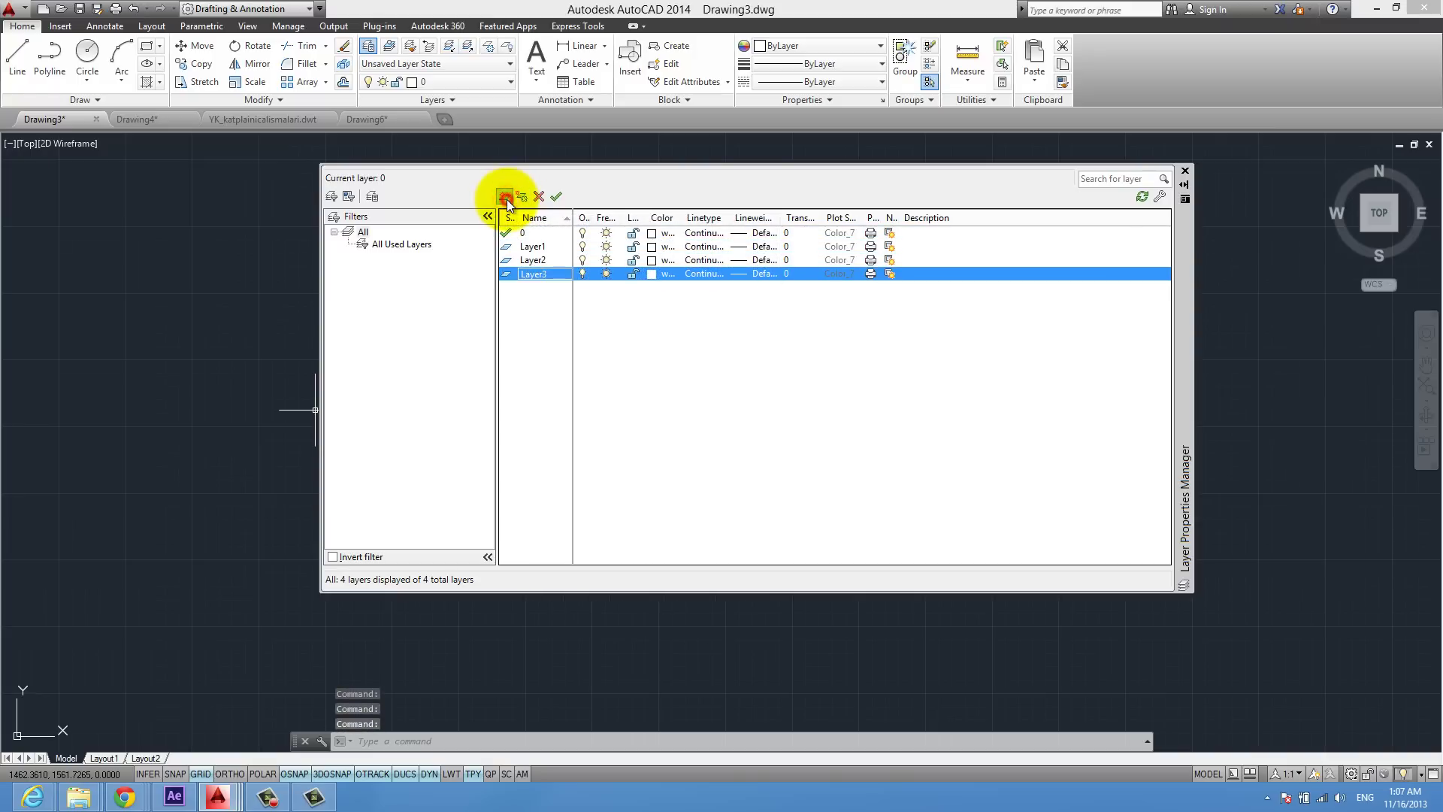
click(507, 198)
click(506, 199)
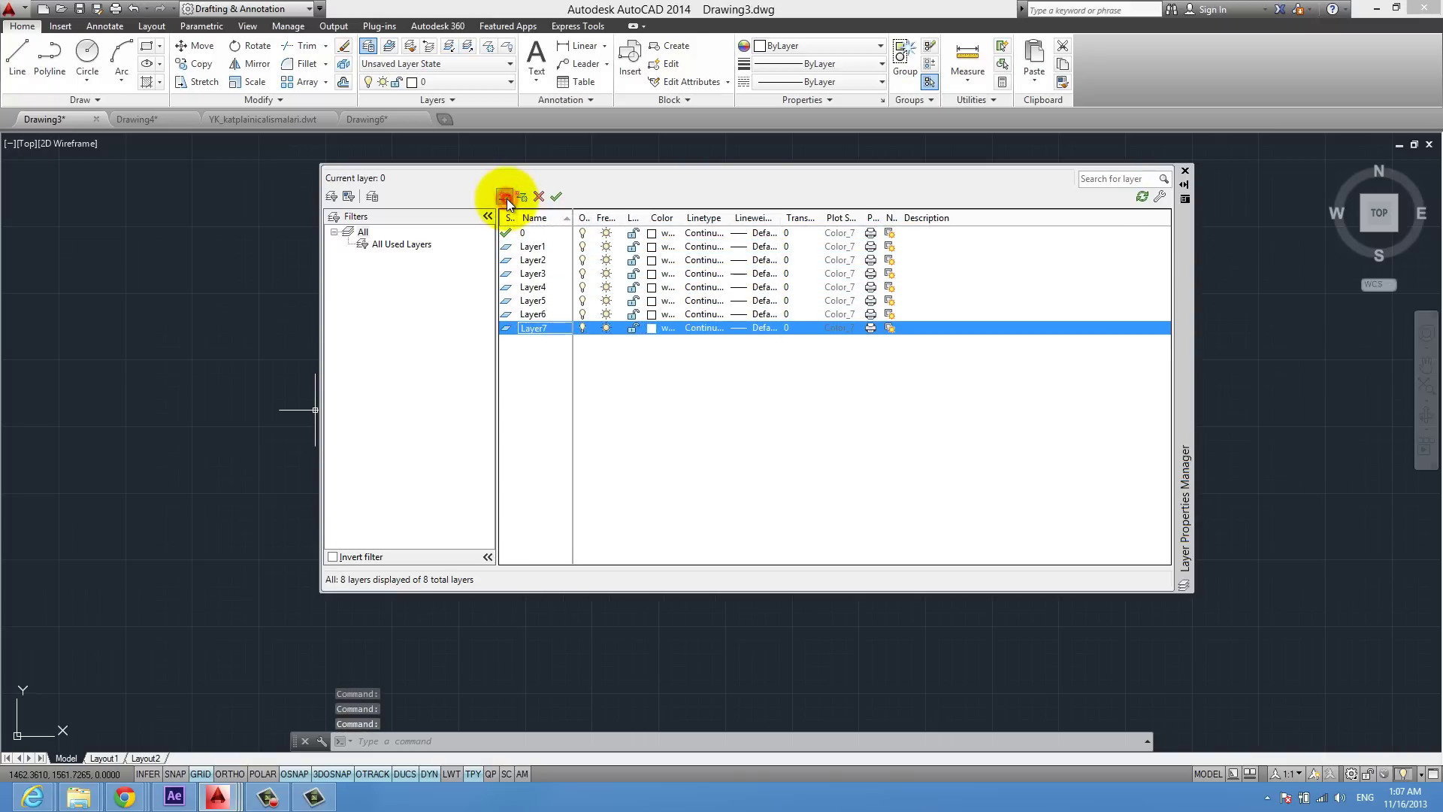
click(507, 198)
click(505, 197)
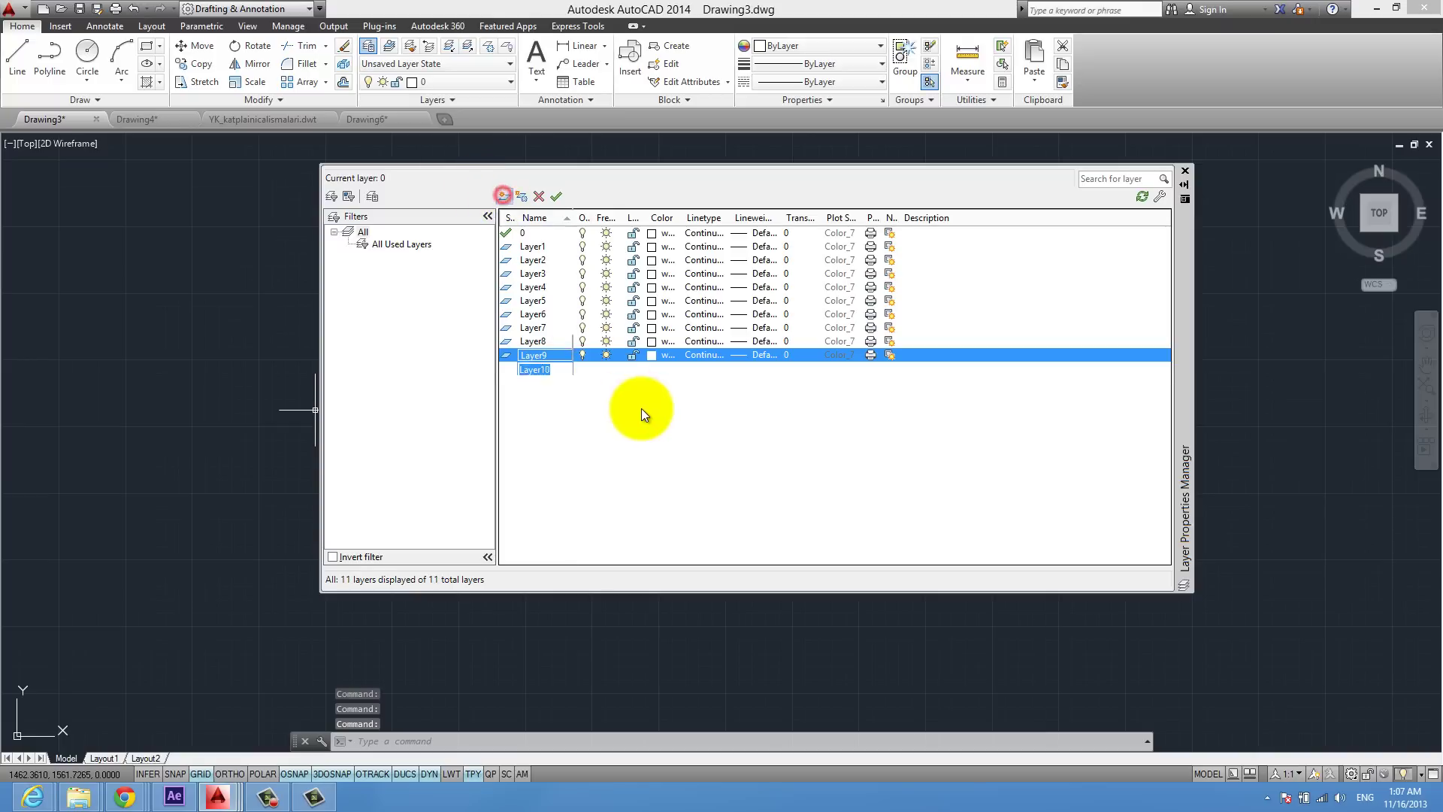
click(644, 408)
Rename Layer1 through Layer5 to a, b, c, d and e.
click(541, 247)
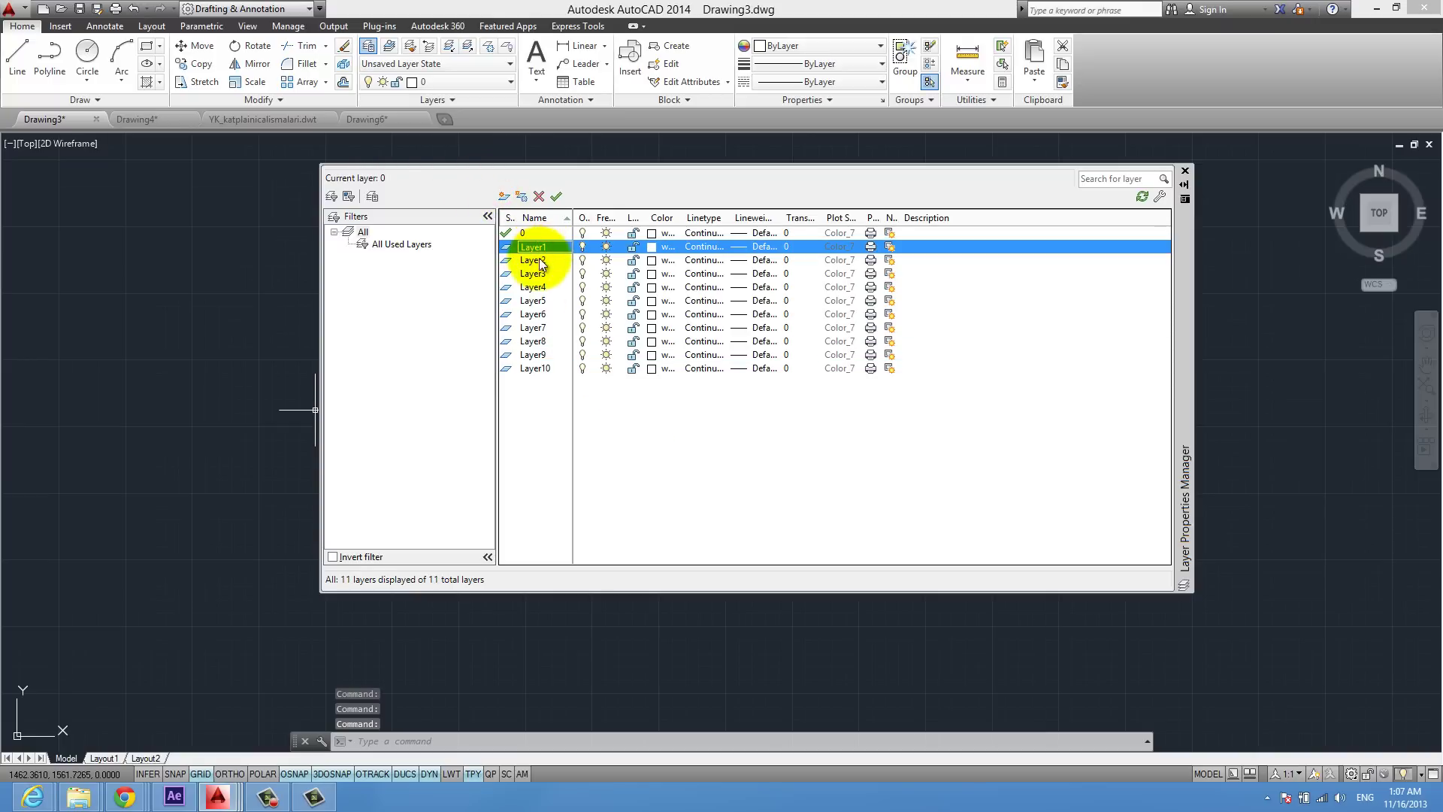
text(a)
click(536, 261)
text(b)
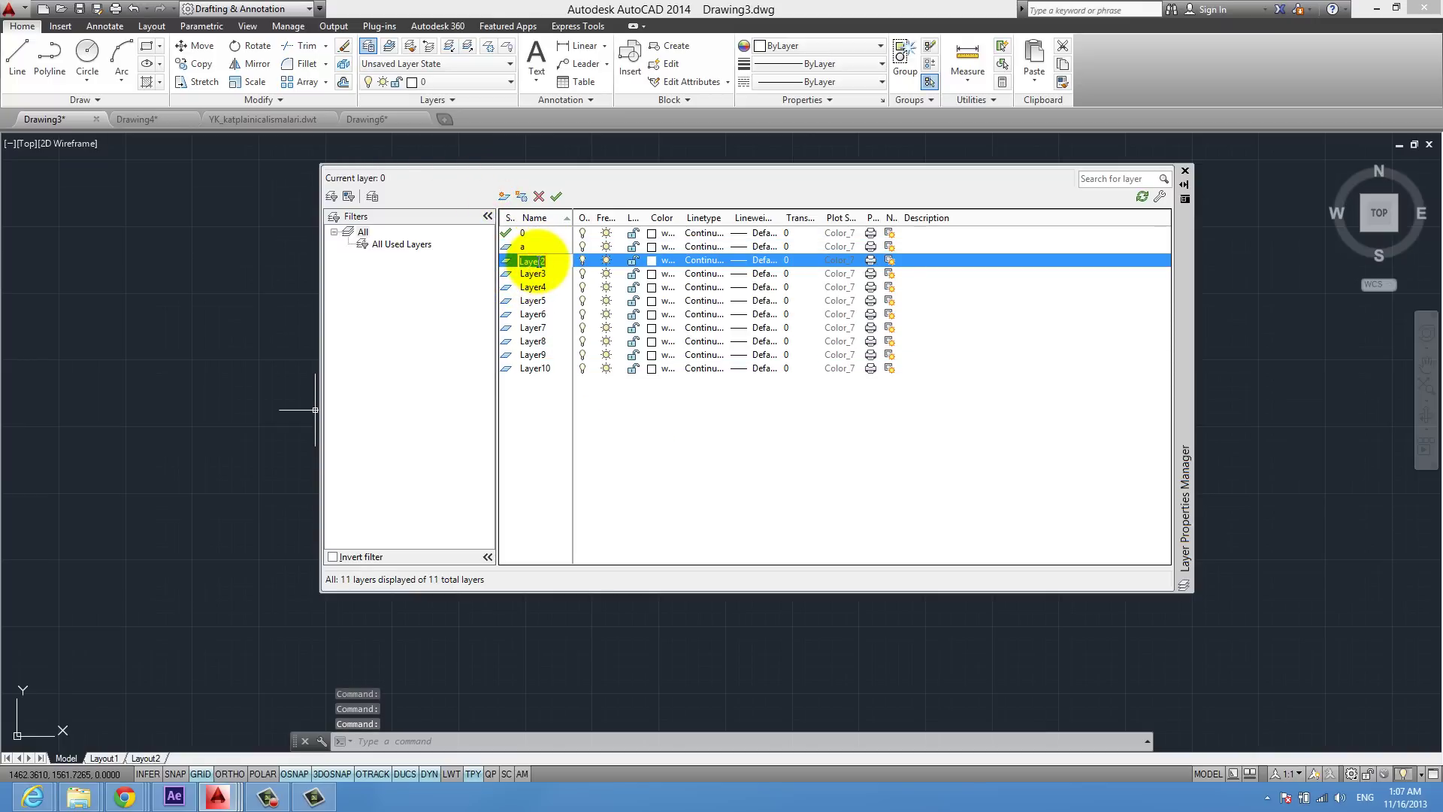
click(541, 274)
text(c)
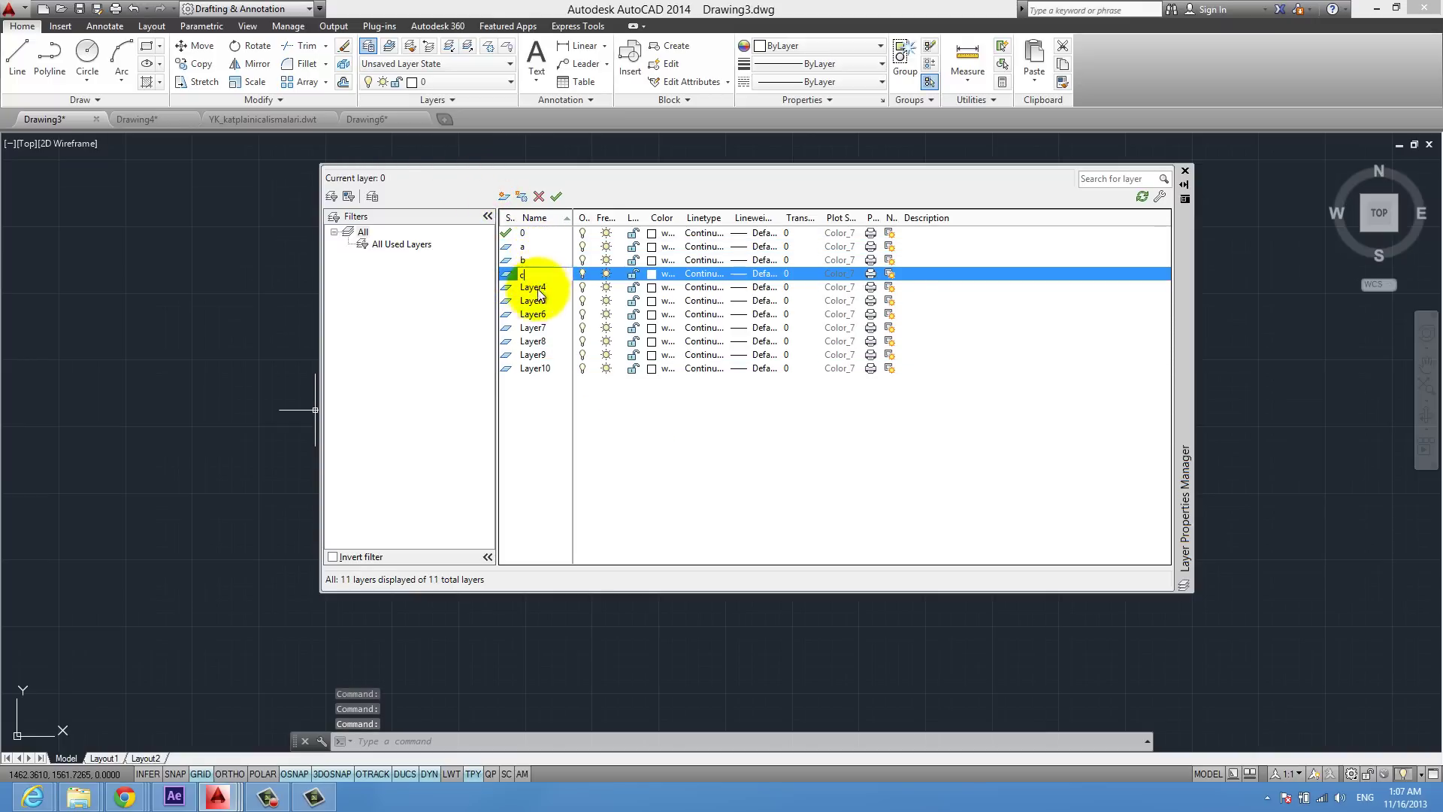
click(538, 298)
text(d)
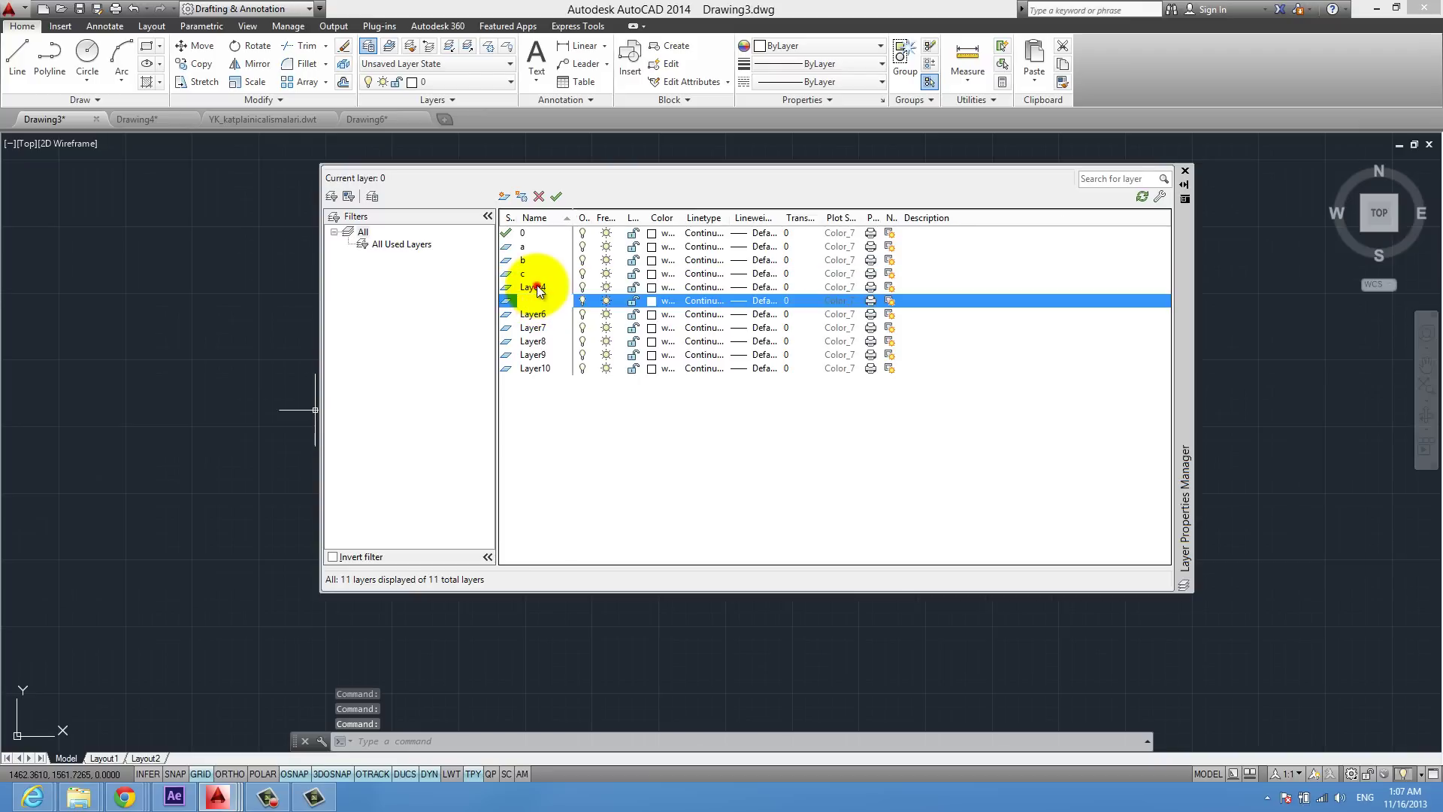
click(535, 287)
text(e)
Rename Layer6 through Layer9 to f, g, h and i, and begin renaming Layer10.
click(538, 314)
text(f)
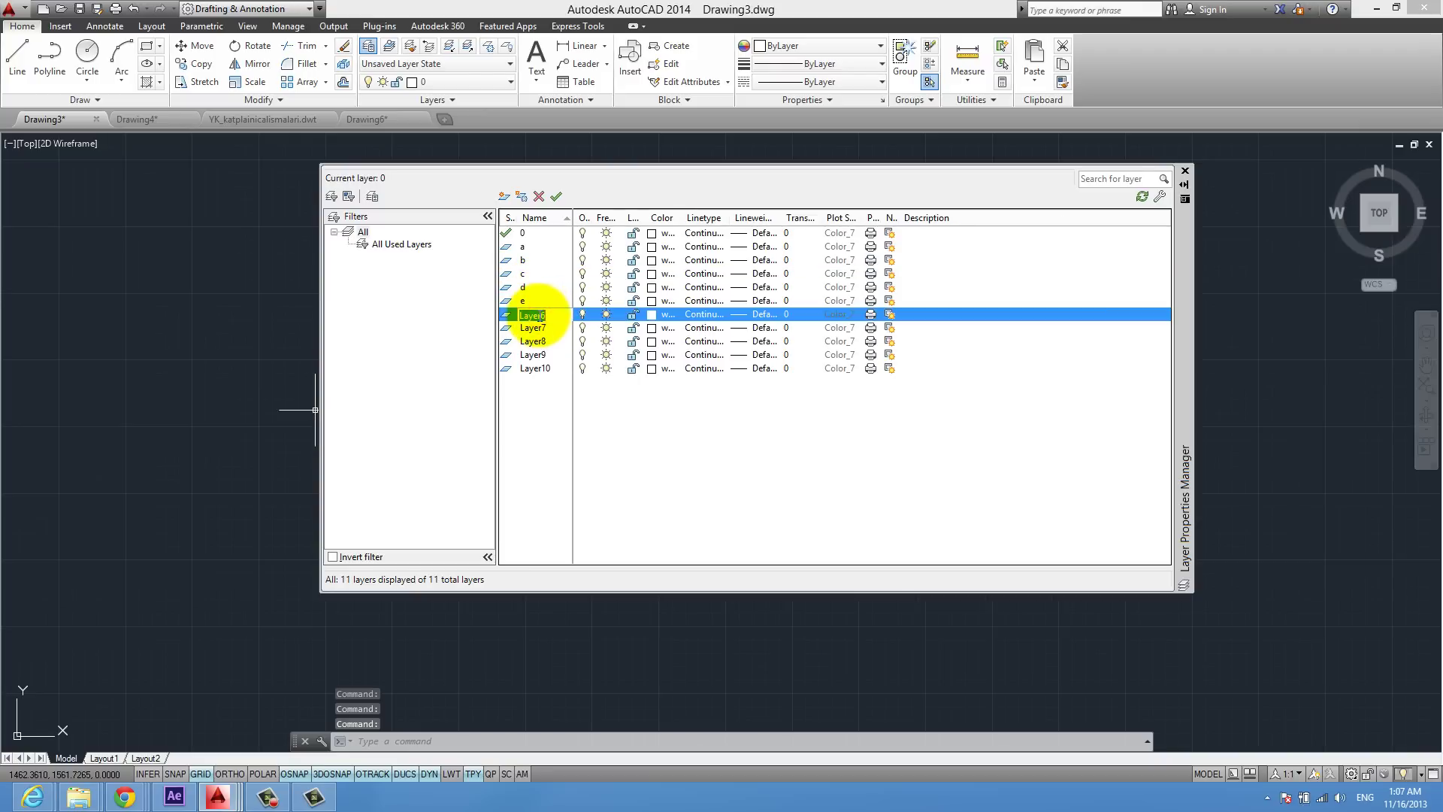
click(538, 328)
text(g)
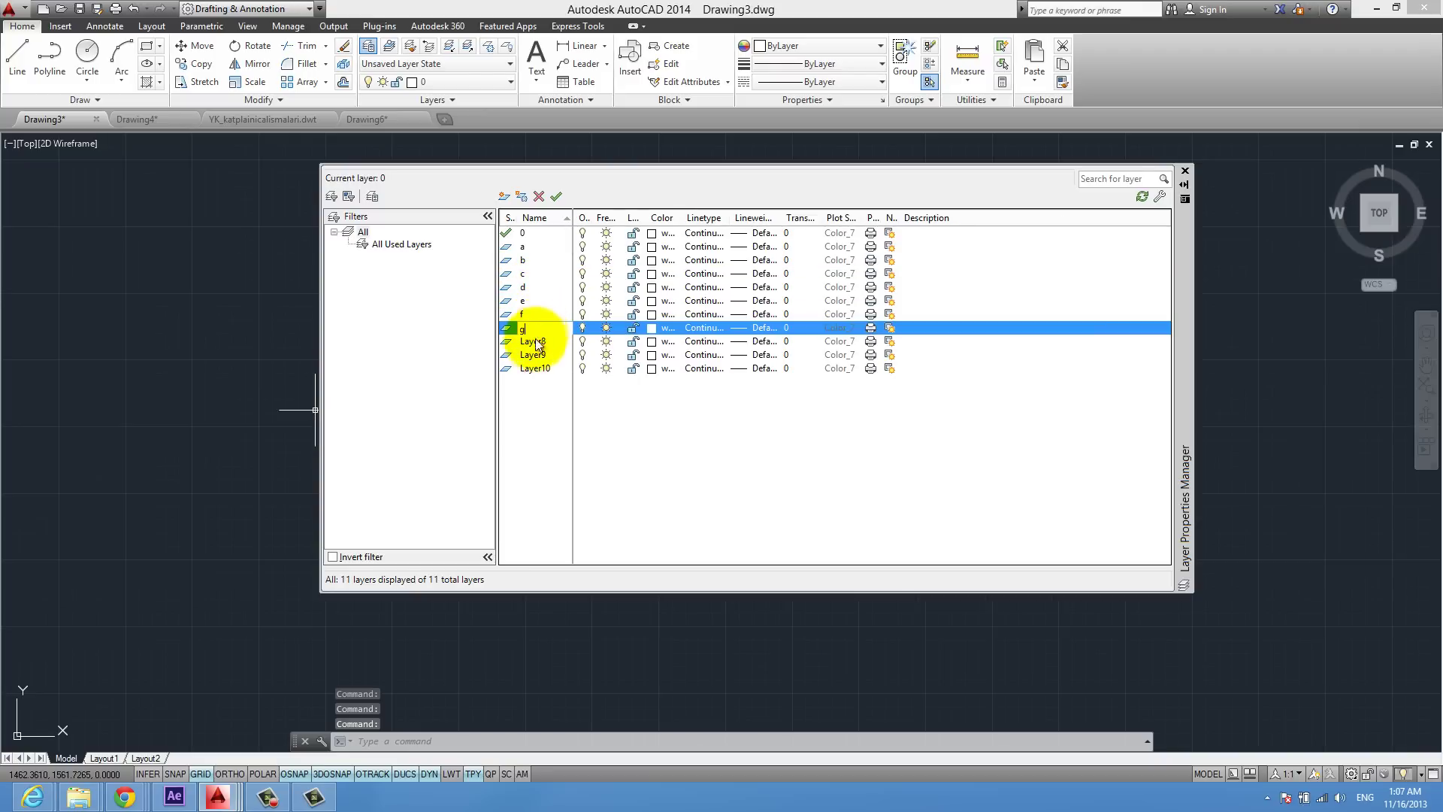
click(535, 342)
text(h)
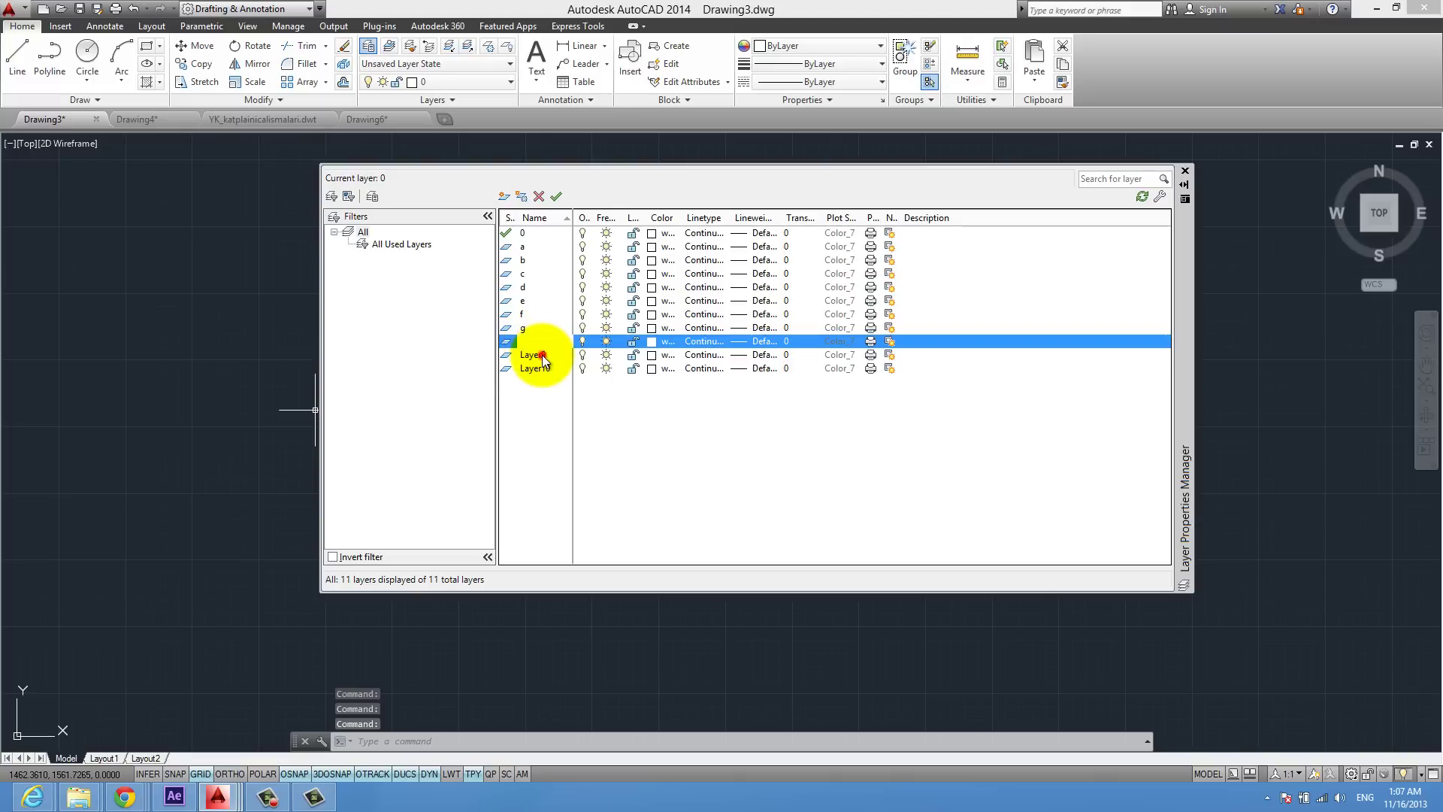
click(541, 354)
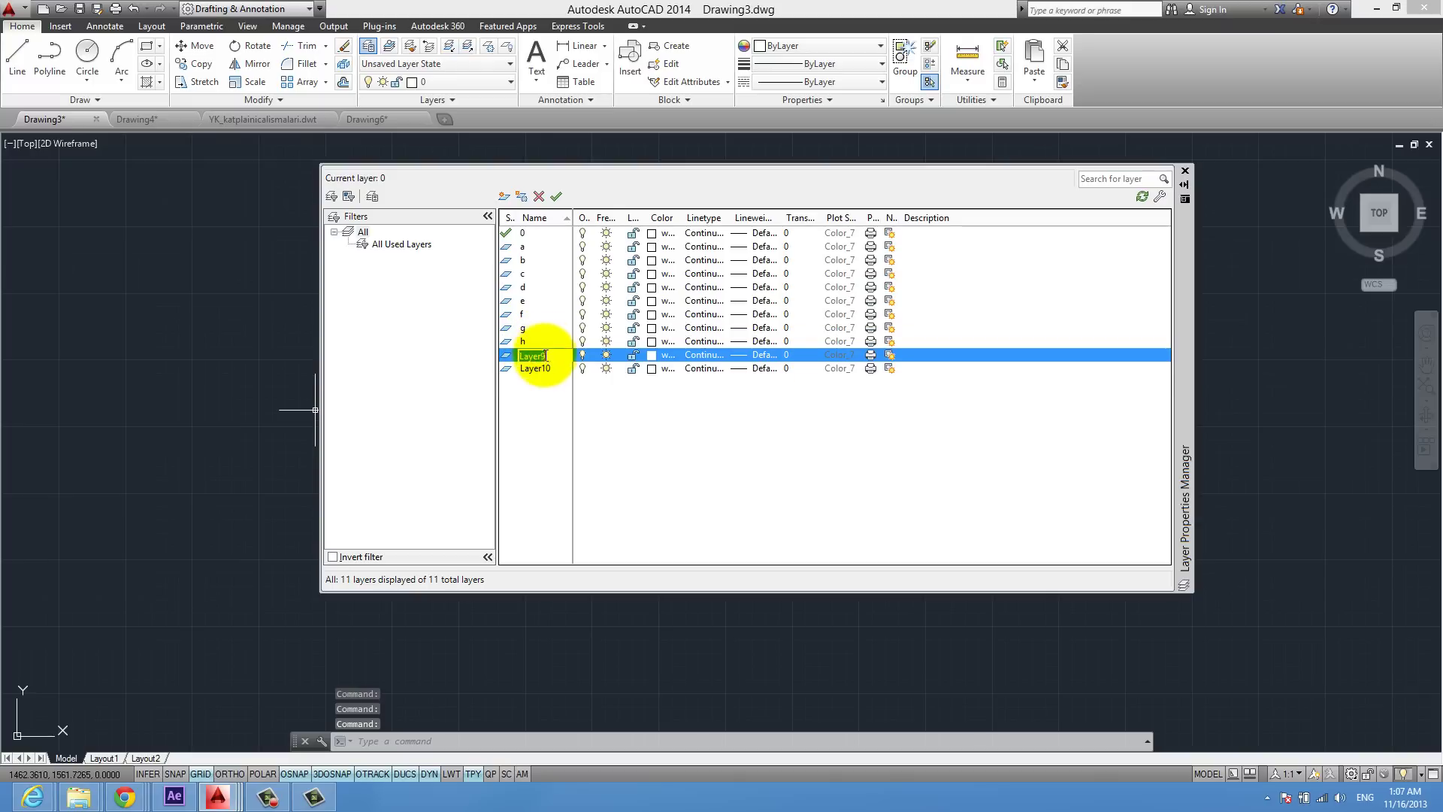
text(i)
click(529, 371)
text(j)
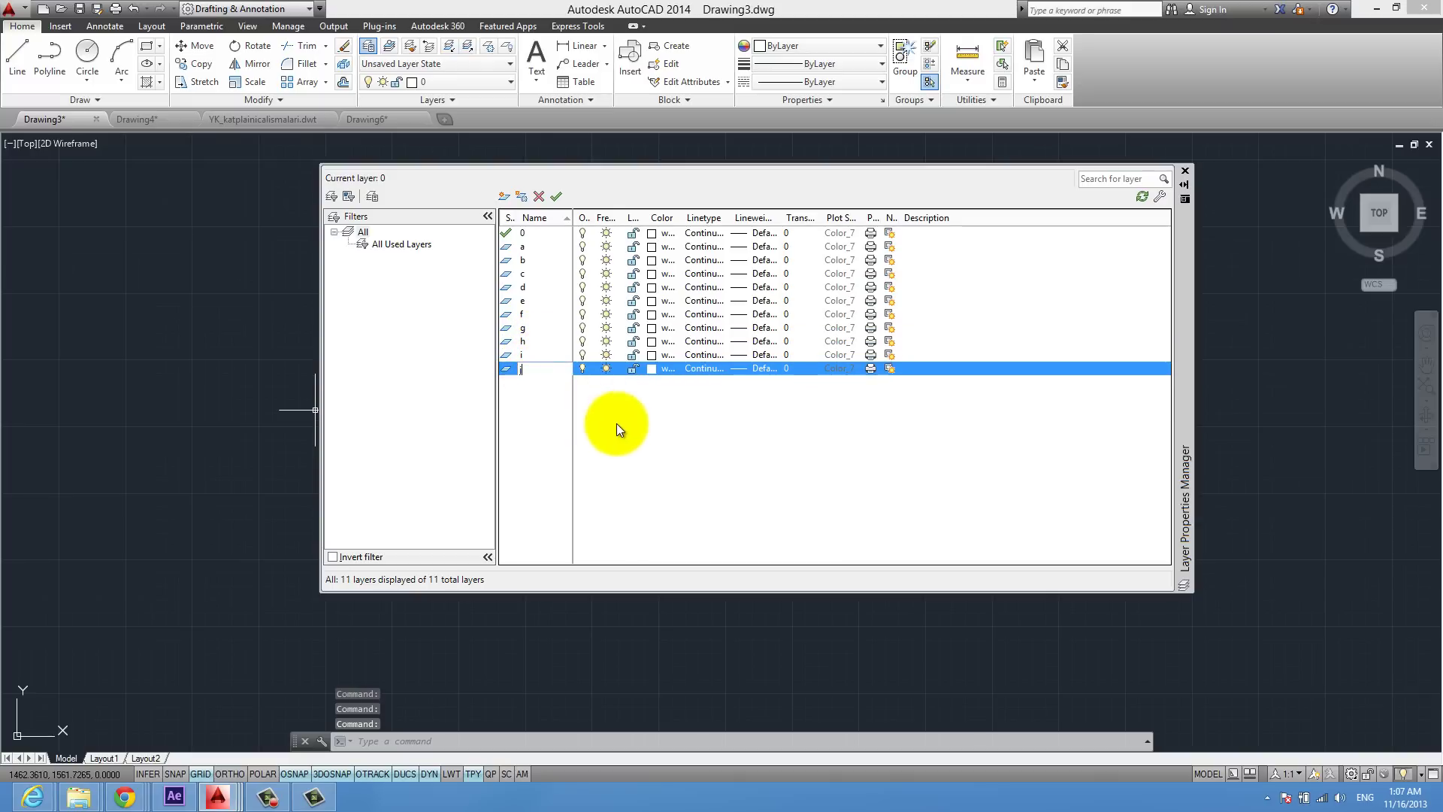
Finish naming layer j, give layer a colour 50 and layer d colour 160.
click(662, 248)
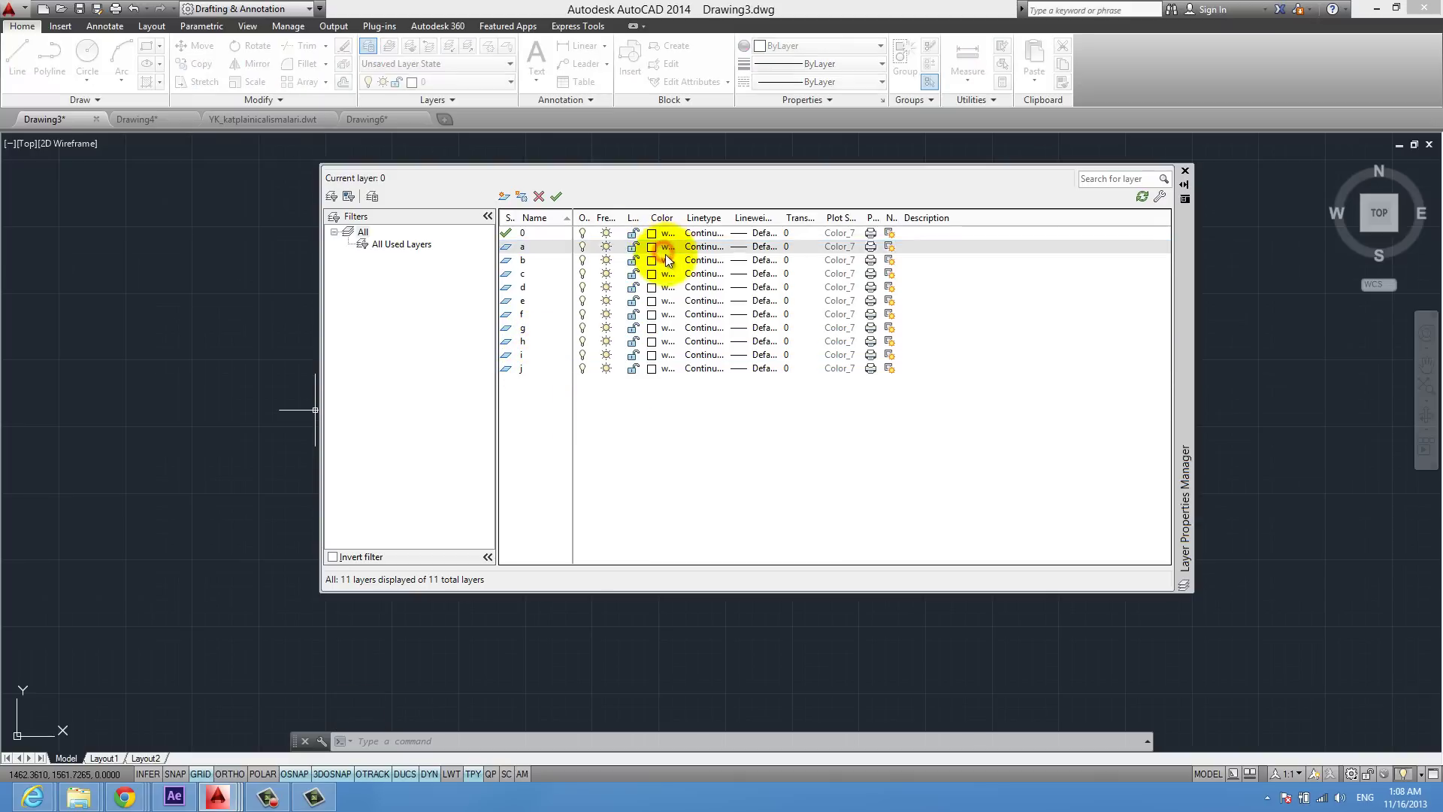
click(644, 347)
click(701, 517)
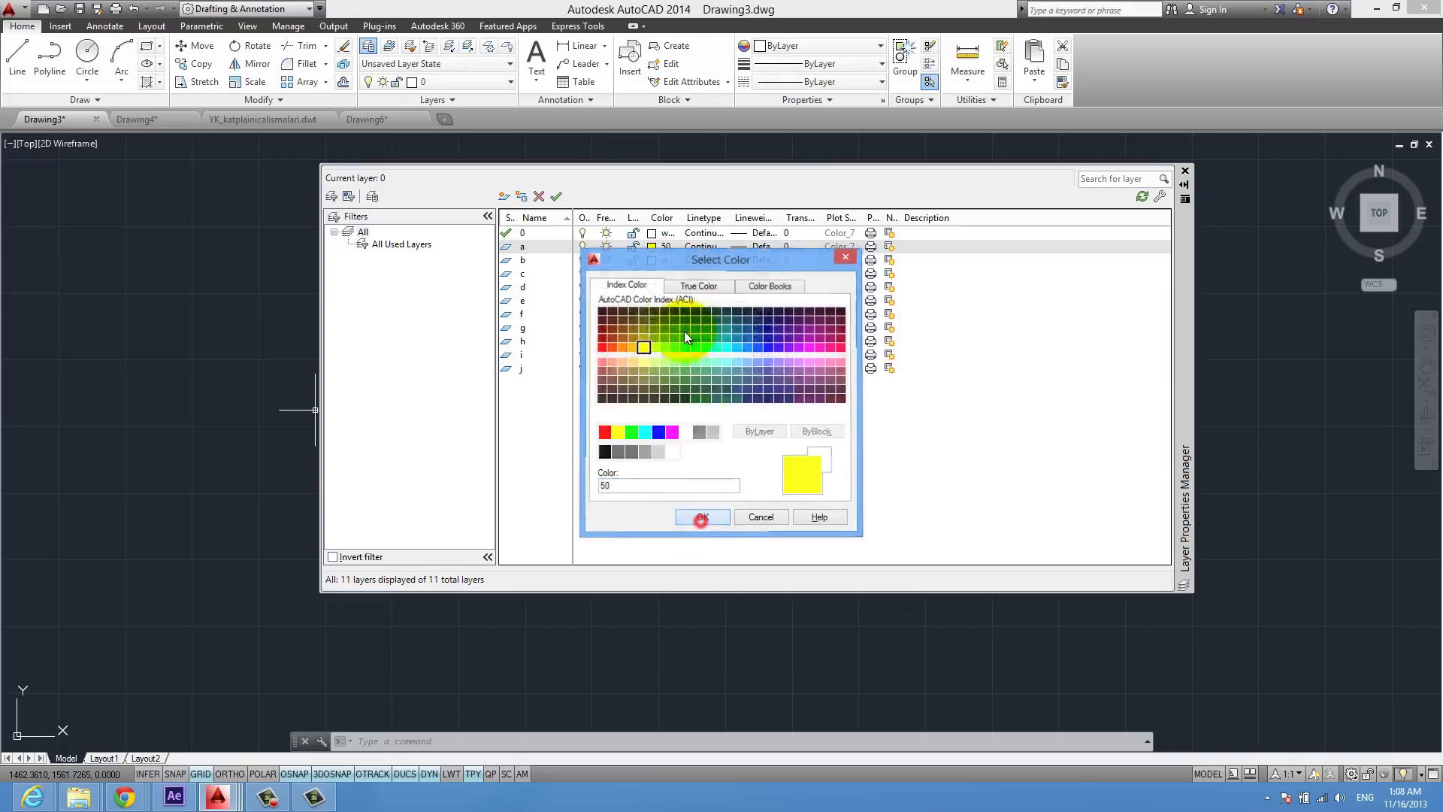
click(655, 286)
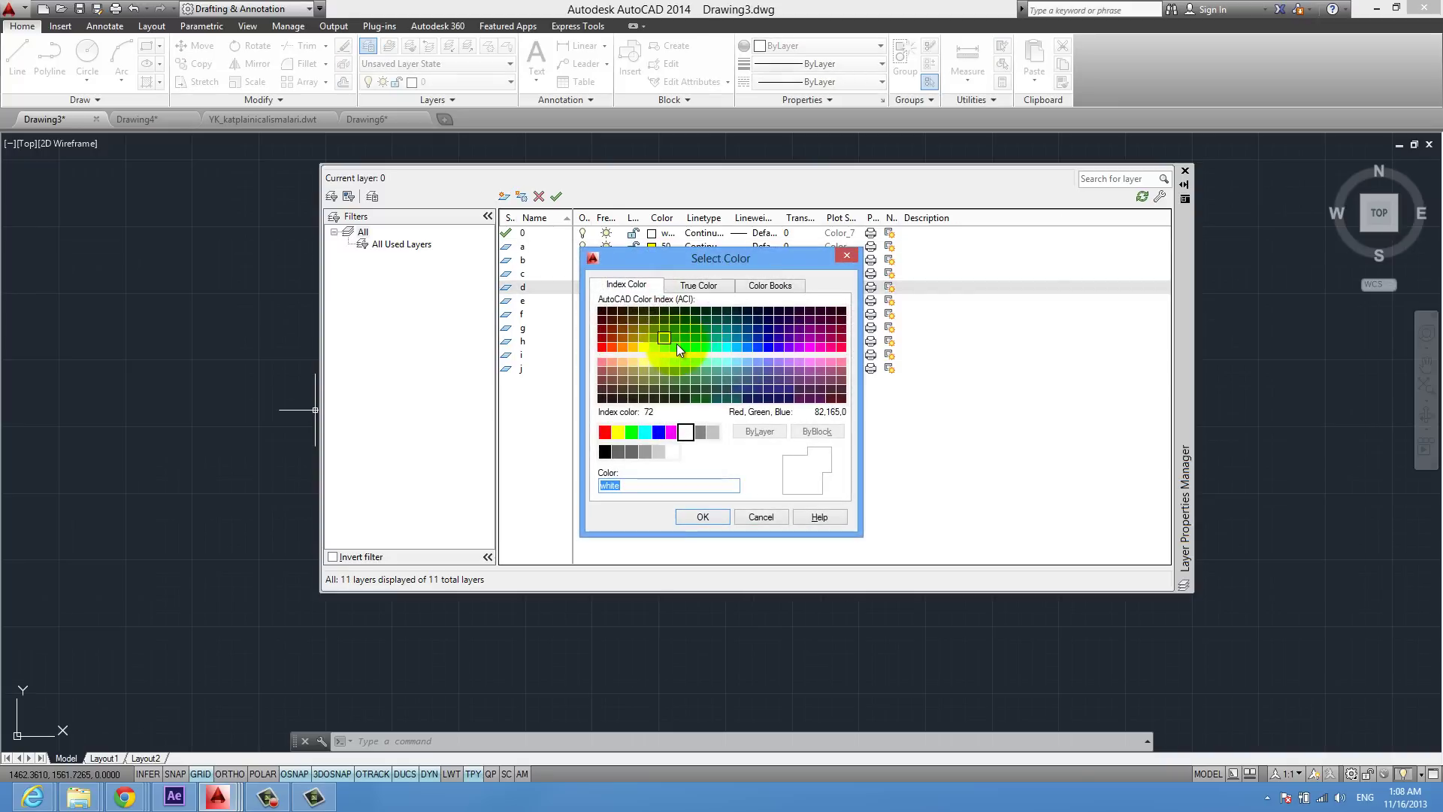
click(768, 348)
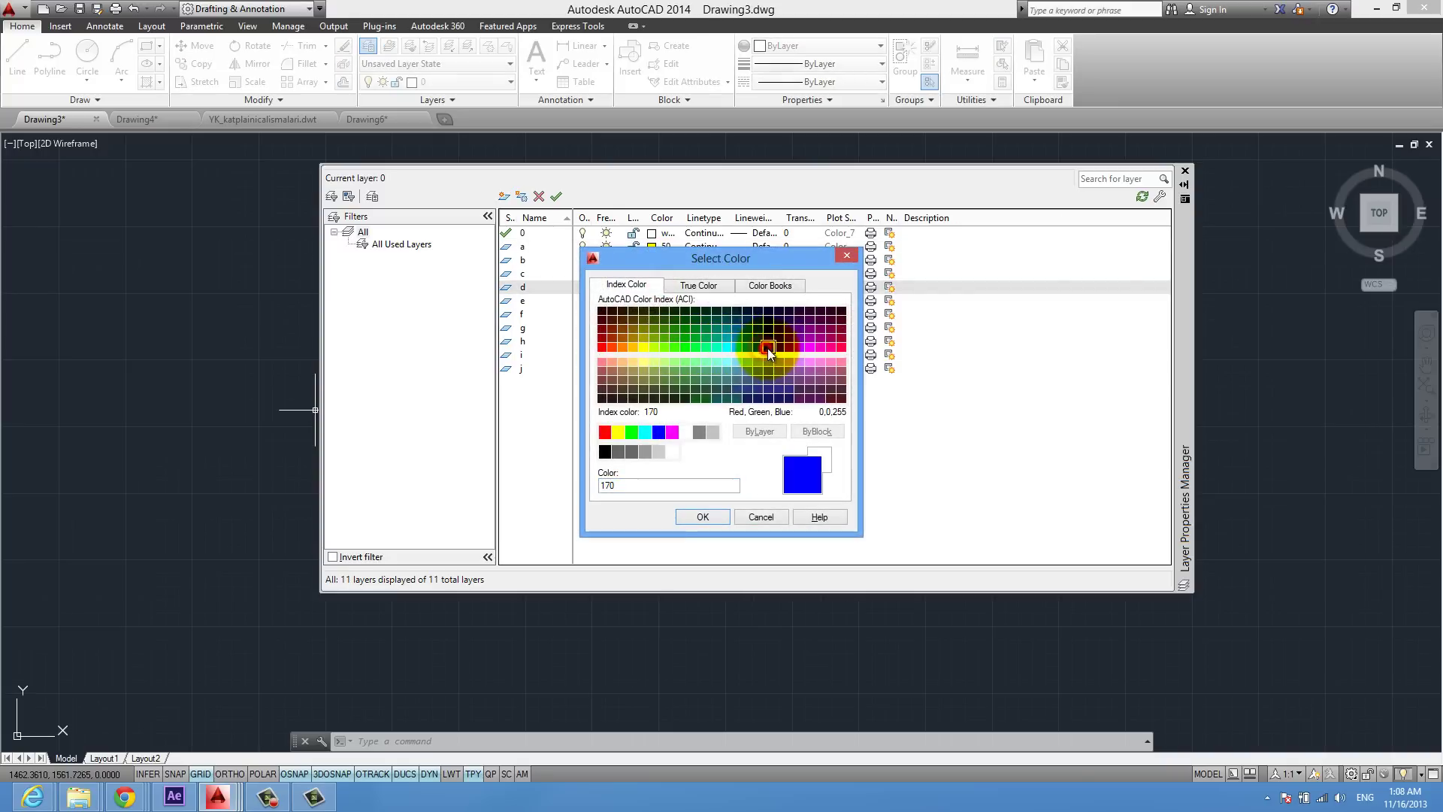
click(757, 348)
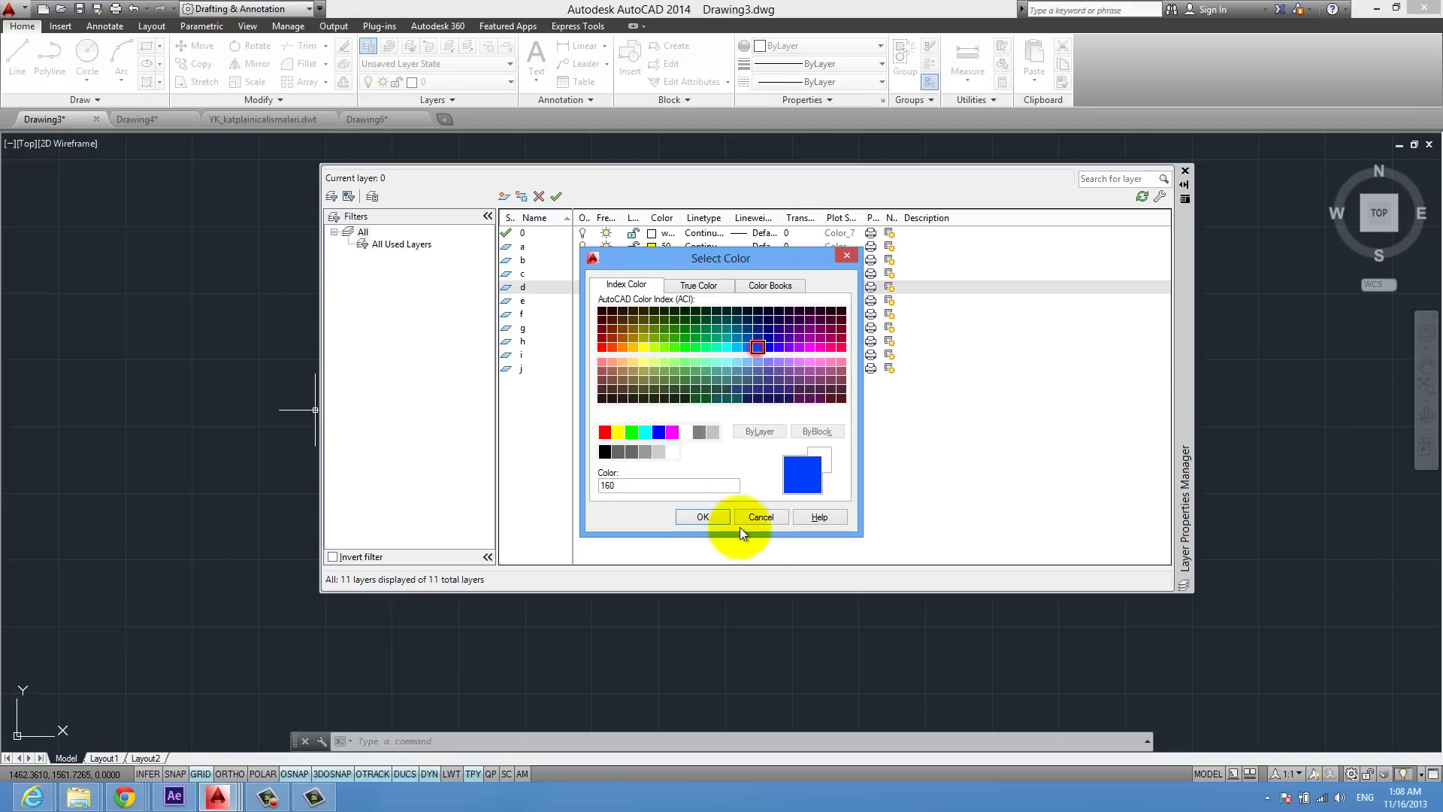
click(702, 518)
Set layer g to red and layer i to blue.
click(658, 328)
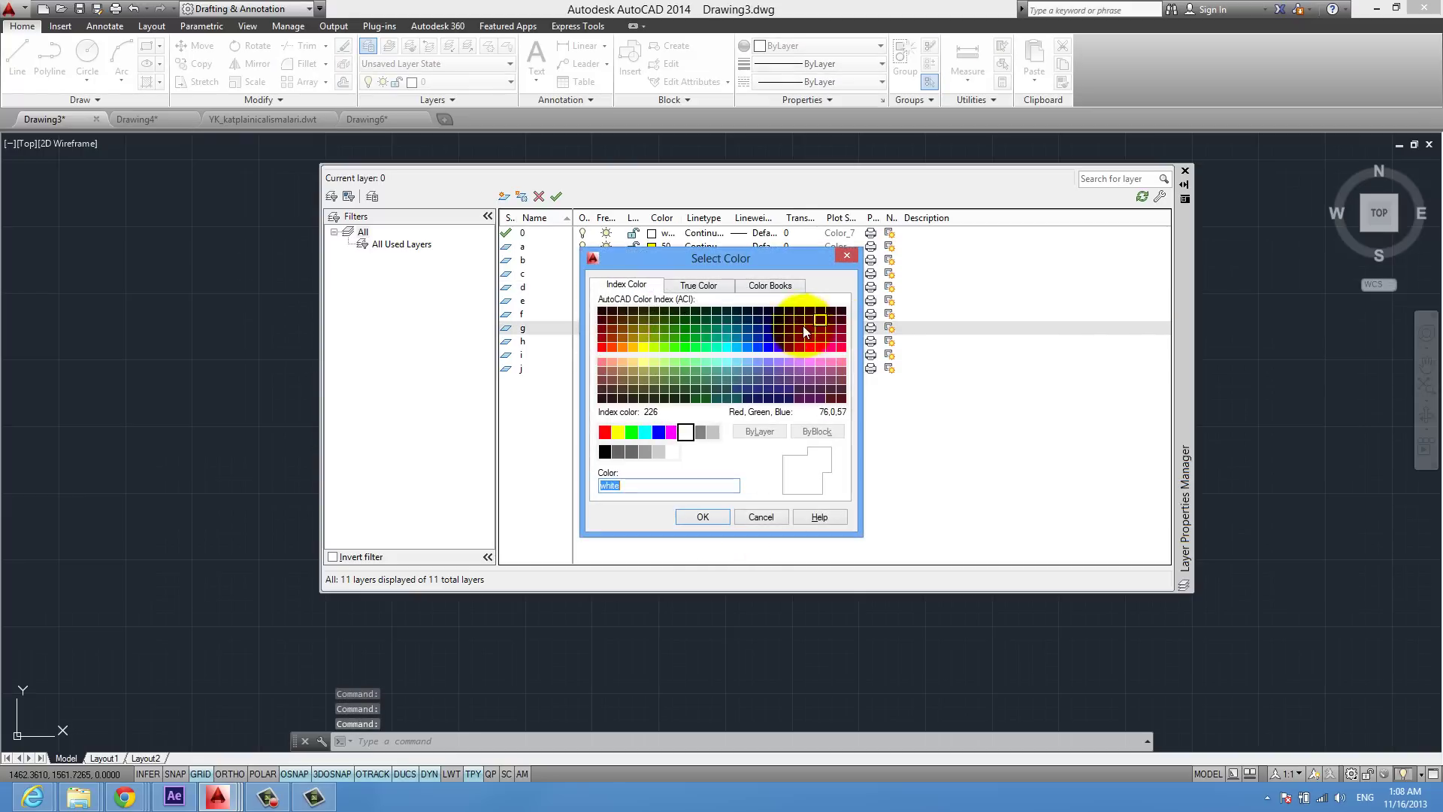
click(604, 432)
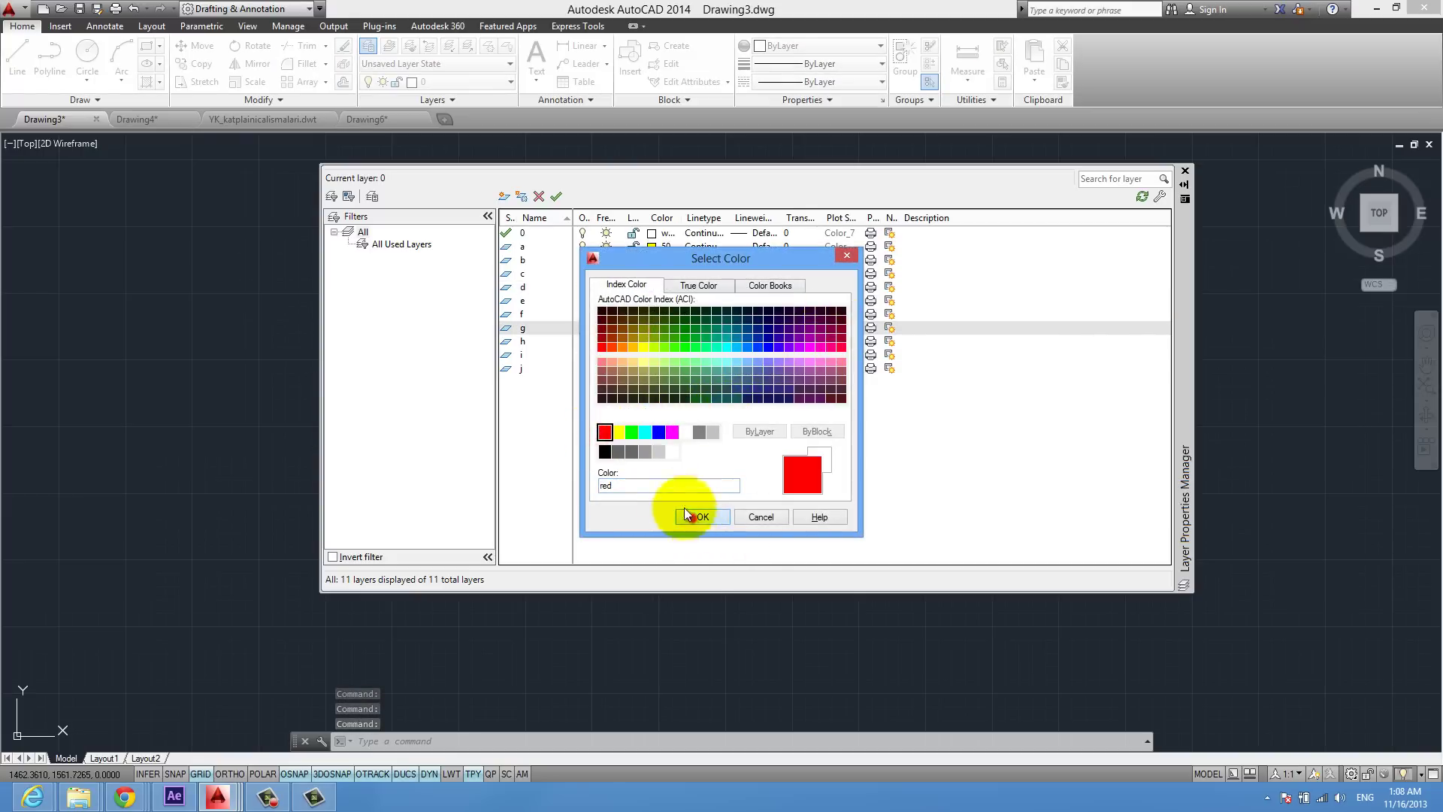
click(685, 516)
click(659, 354)
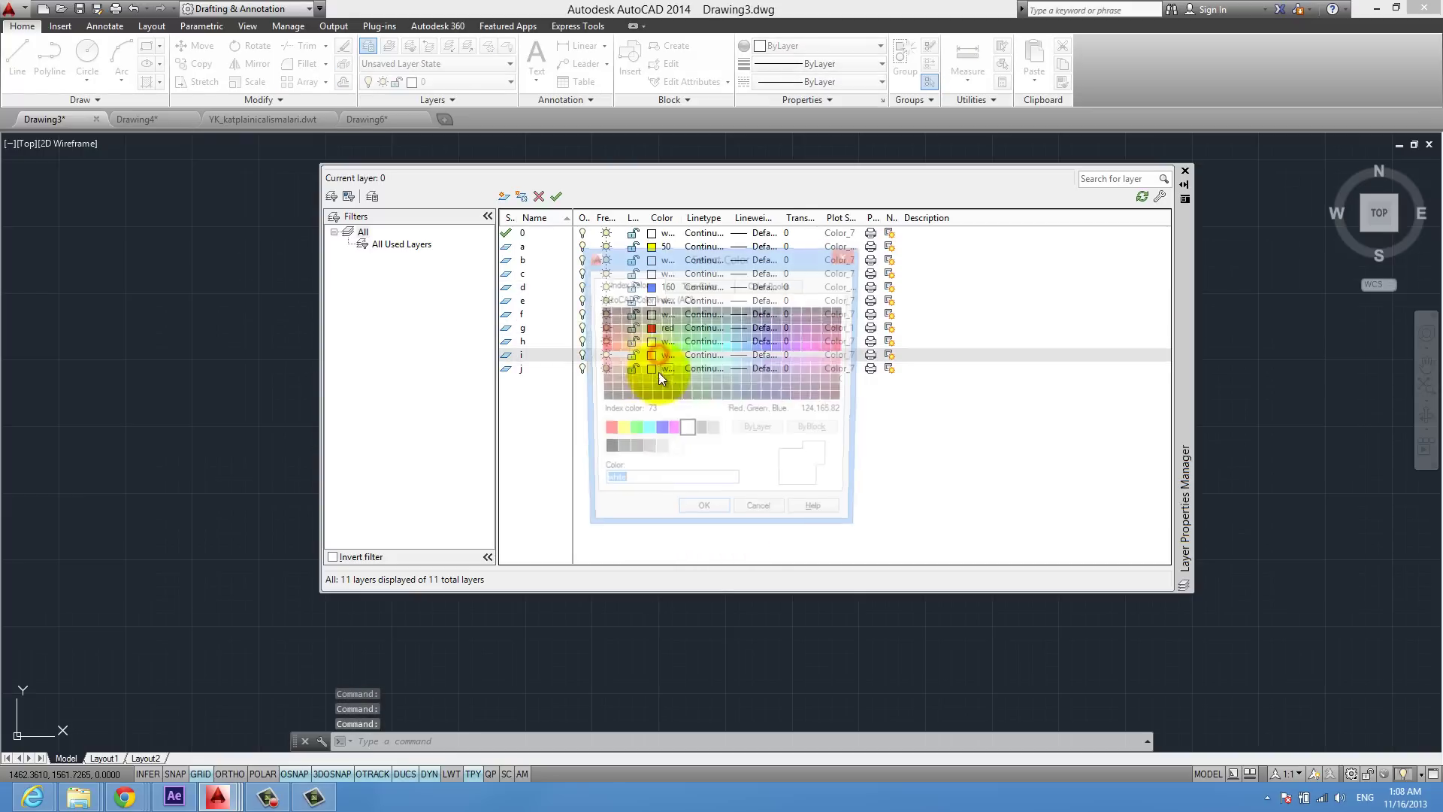
click(659, 432)
click(697, 518)
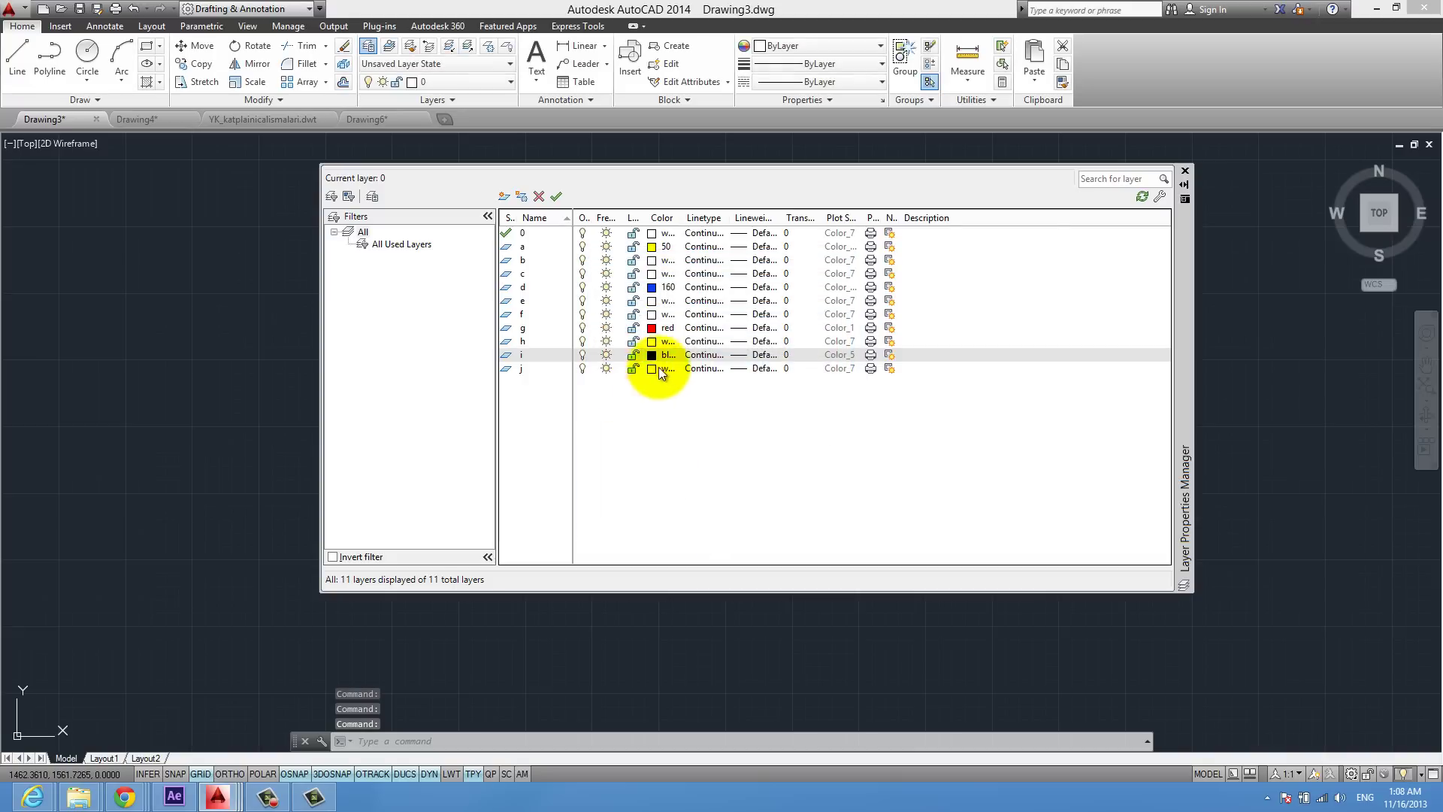
Change layer d to blue and set layer b to yellow.
click(659, 286)
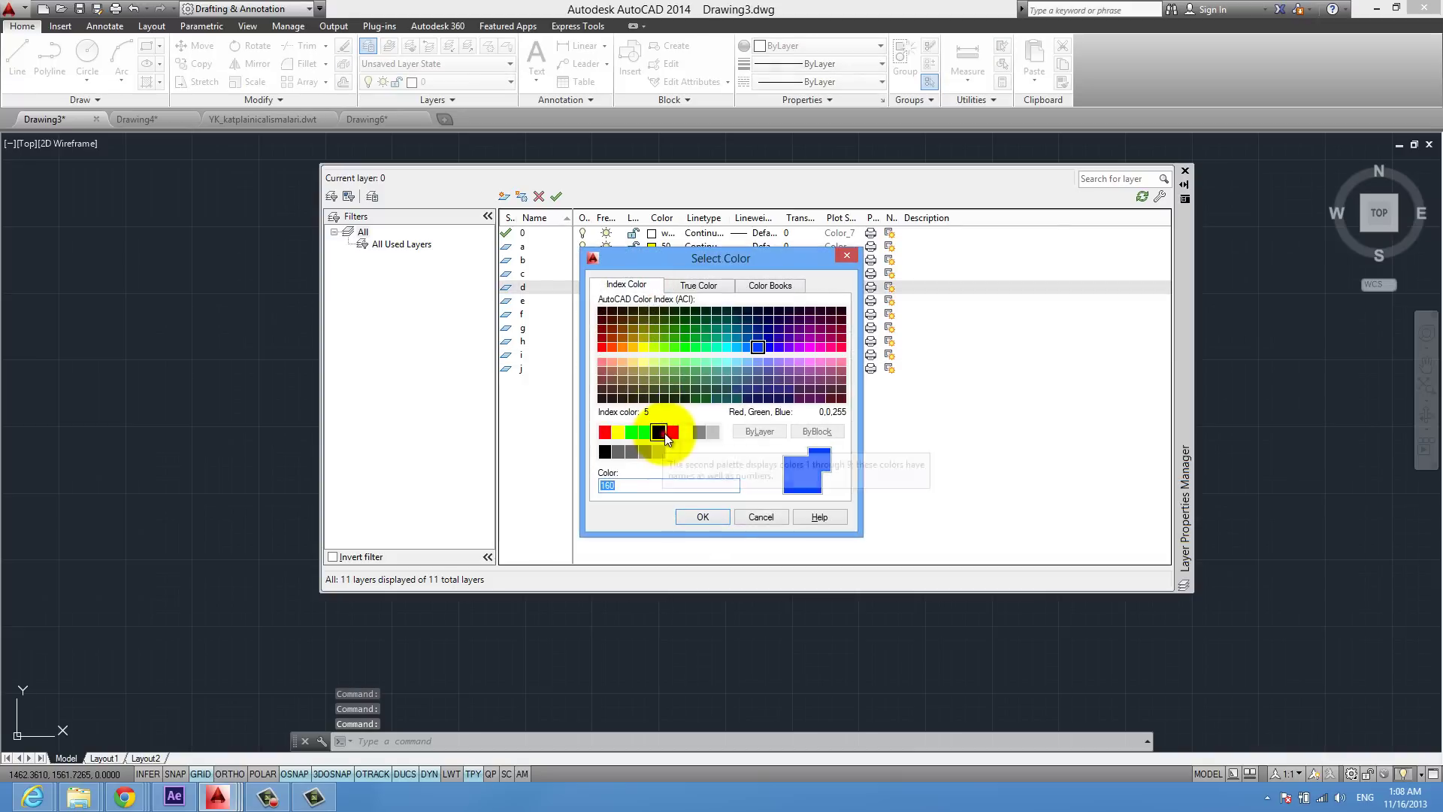
click(658, 432)
click(702, 516)
click(651, 259)
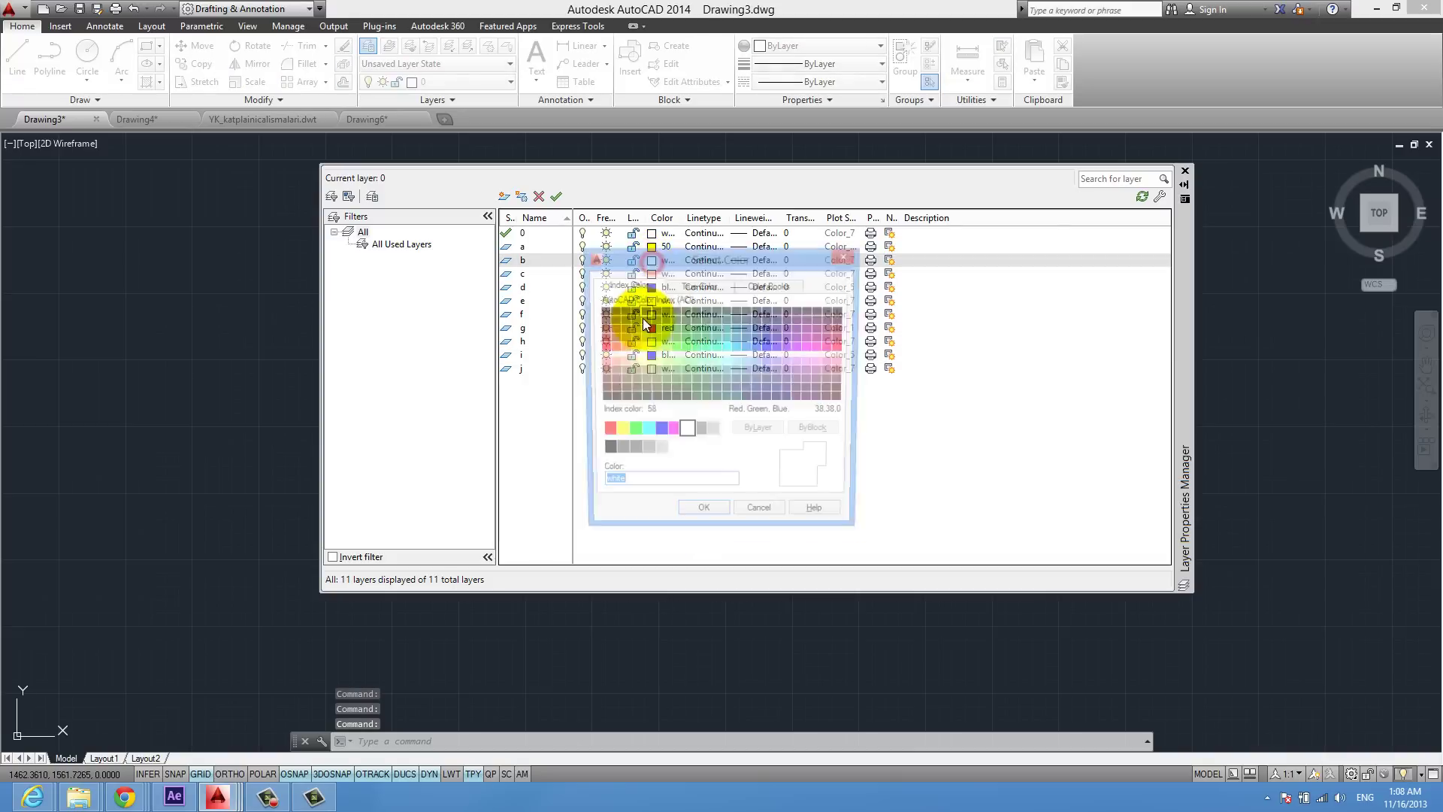
click(618, 432)
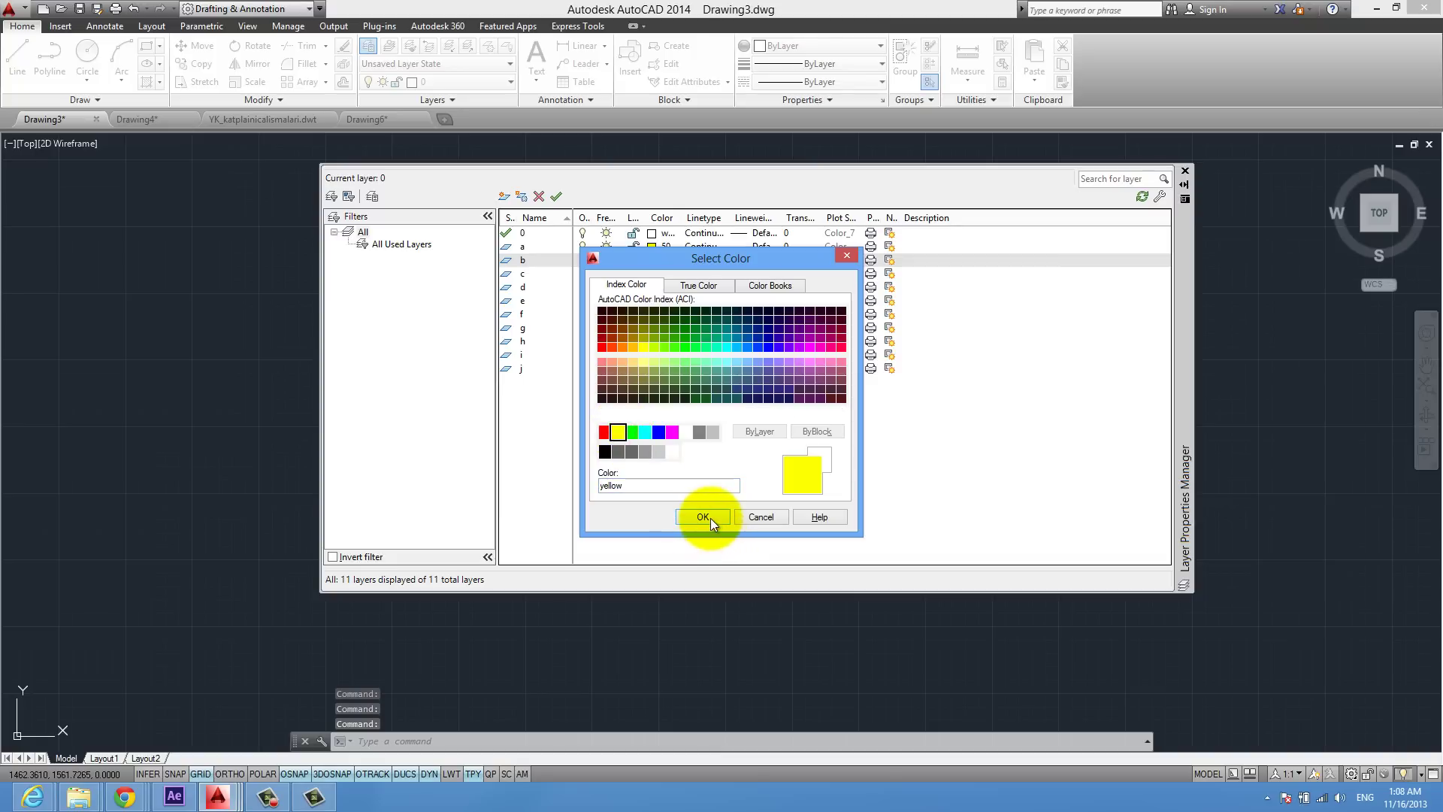
click(702, 517)
Set layers f and e to red.
click(652, 313)
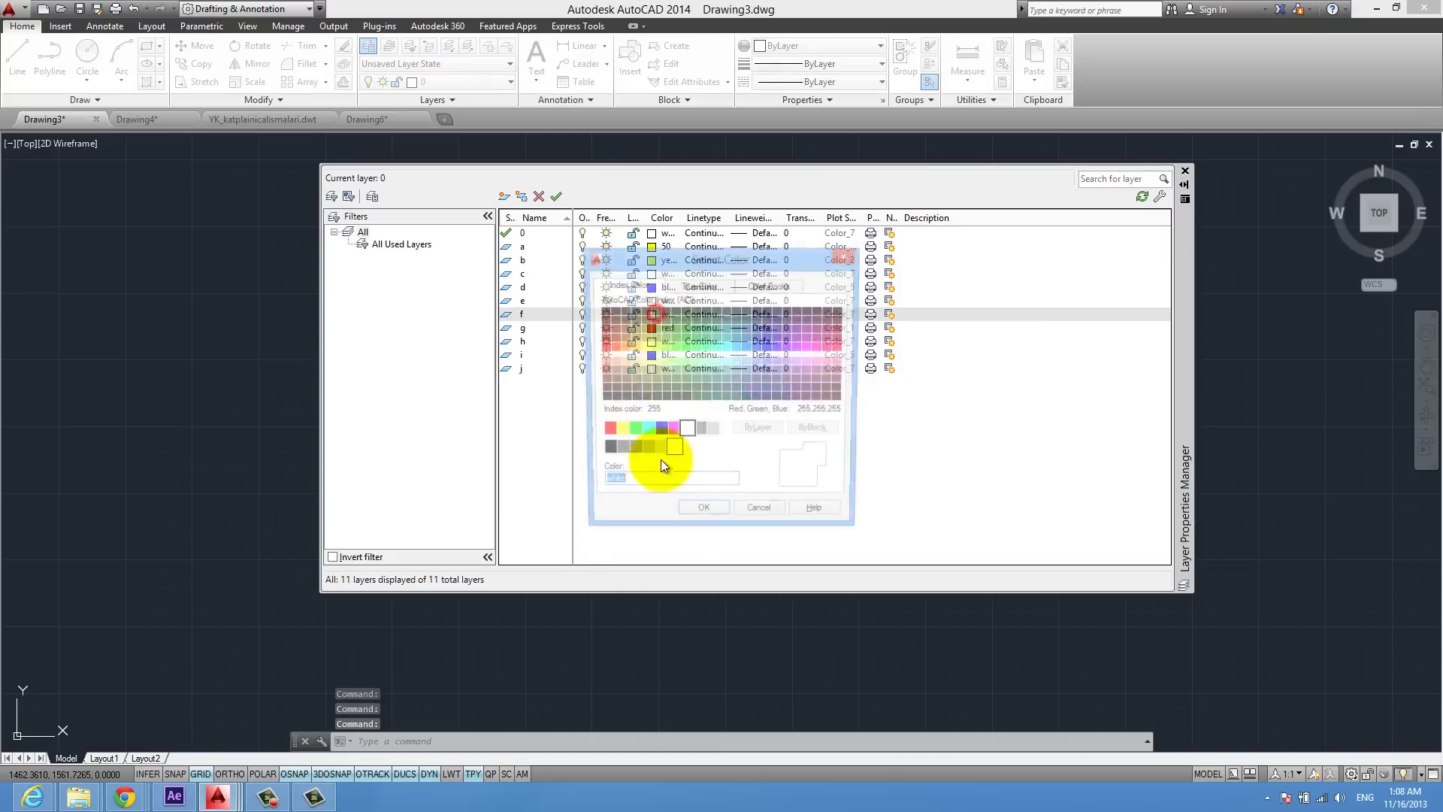
click(604, 433)
click(702, 516)
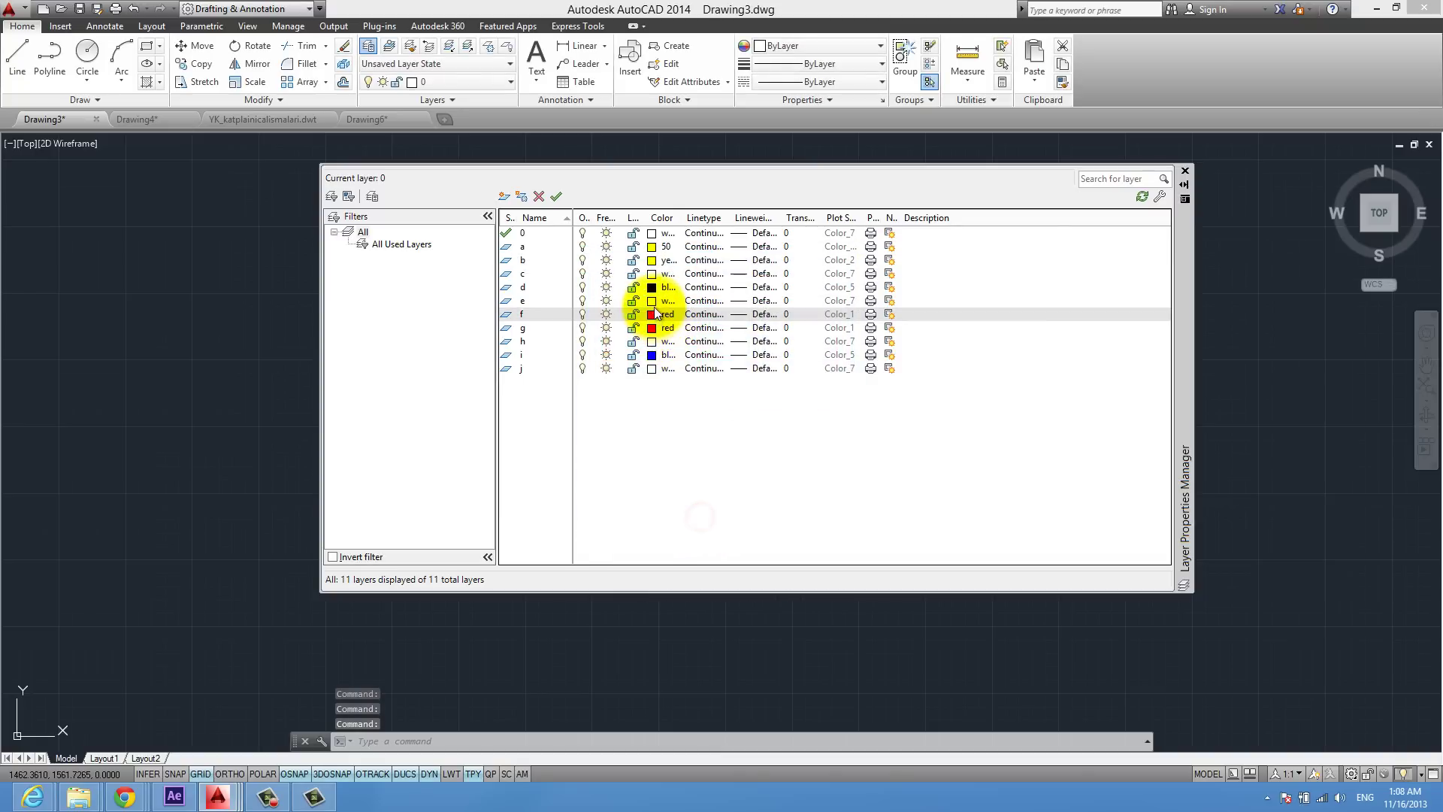
click(652, 300)
click(604, 432)
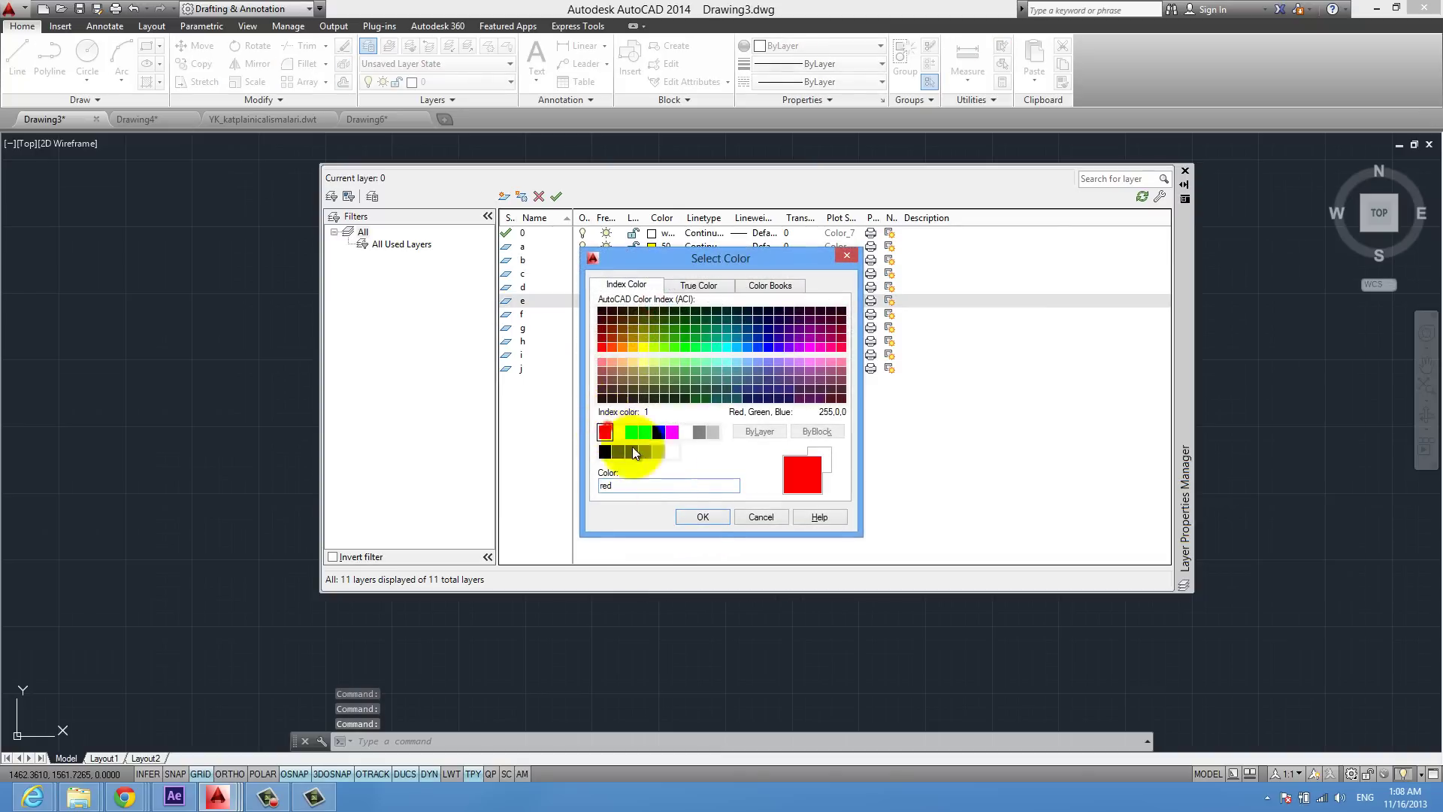
click(699, 517)
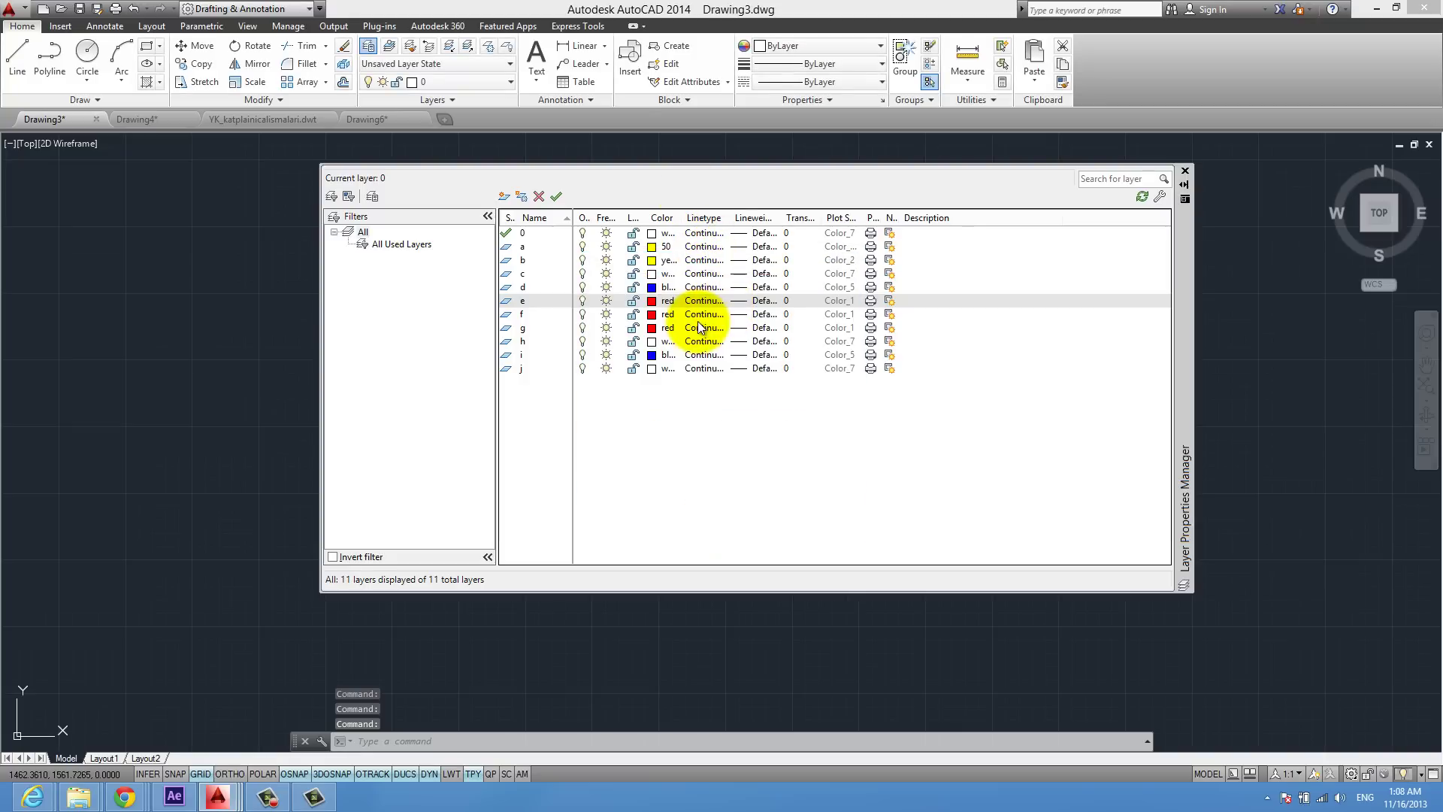
Load ACAD_ISO02W100 and assign it as the linetype of layers h and a.
click(699, 341)
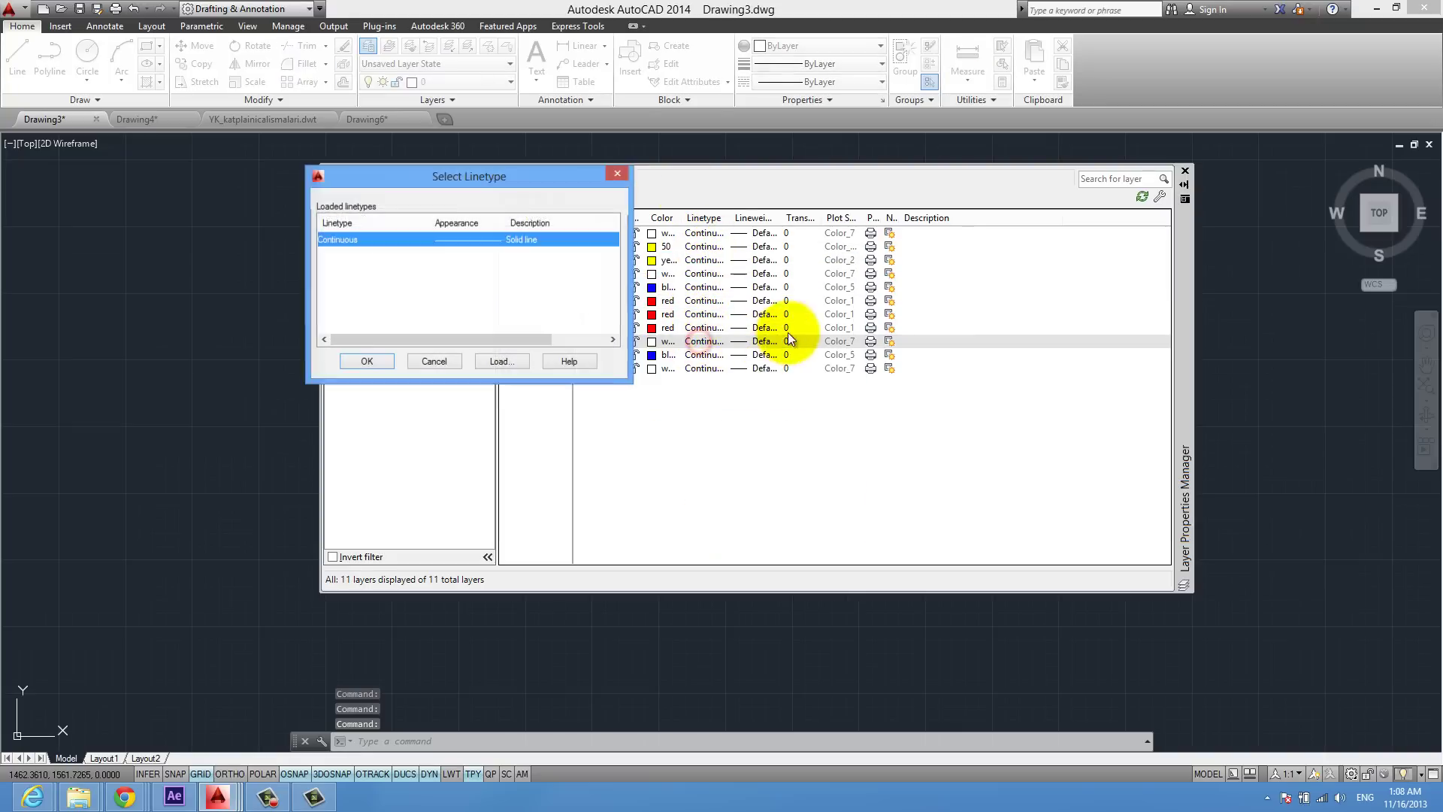
click(526, 366)
double_click(354, 252)
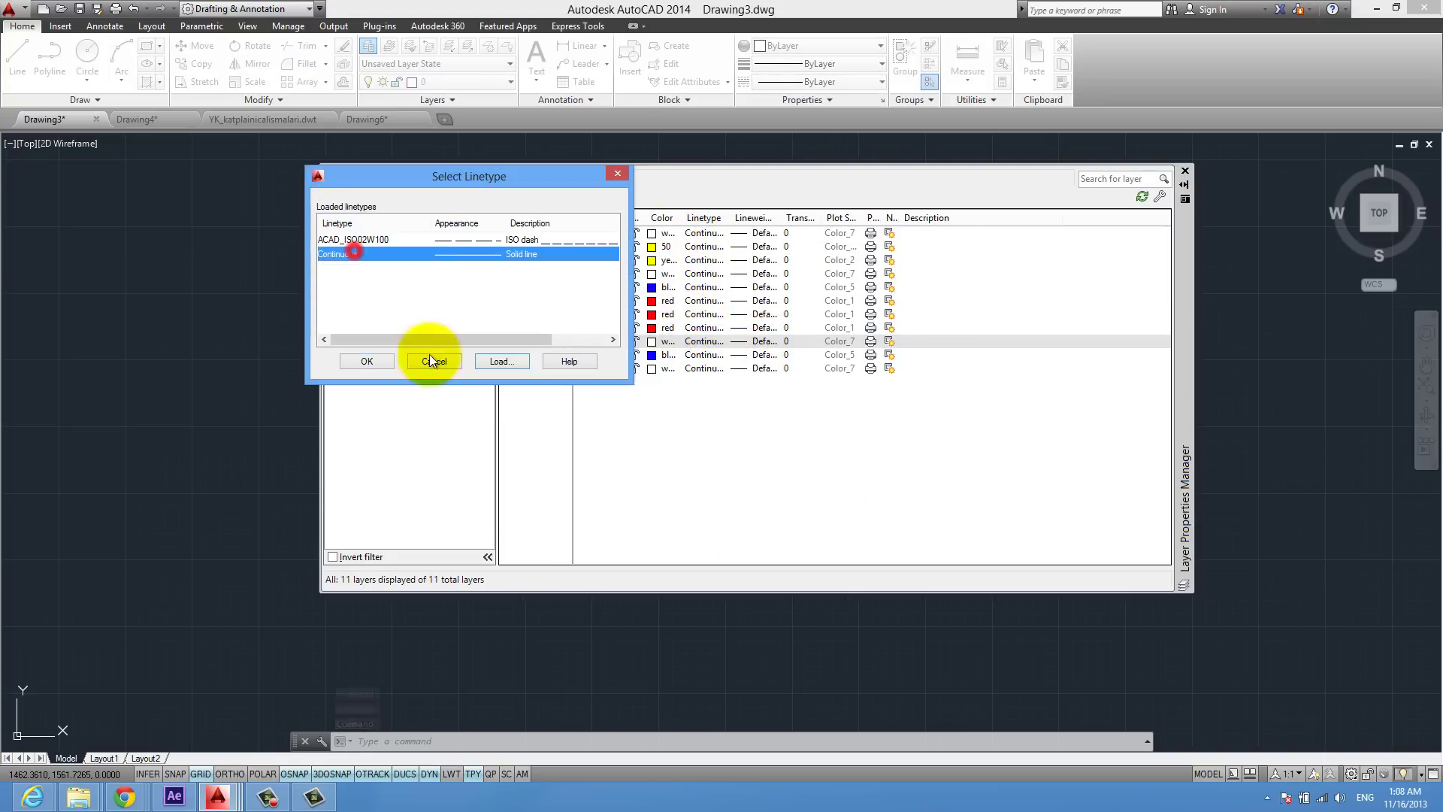
click(395, 239)
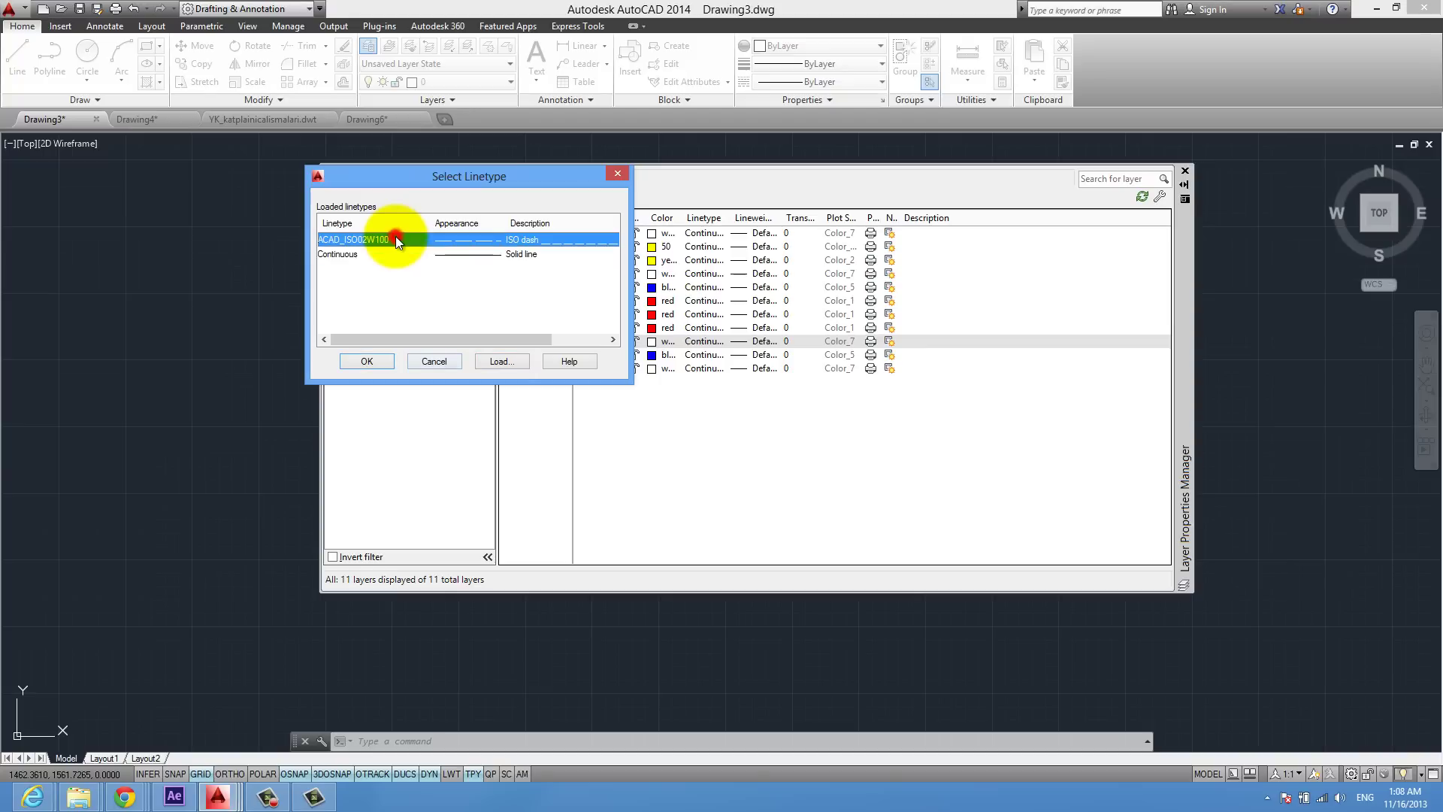
click(372, 362)
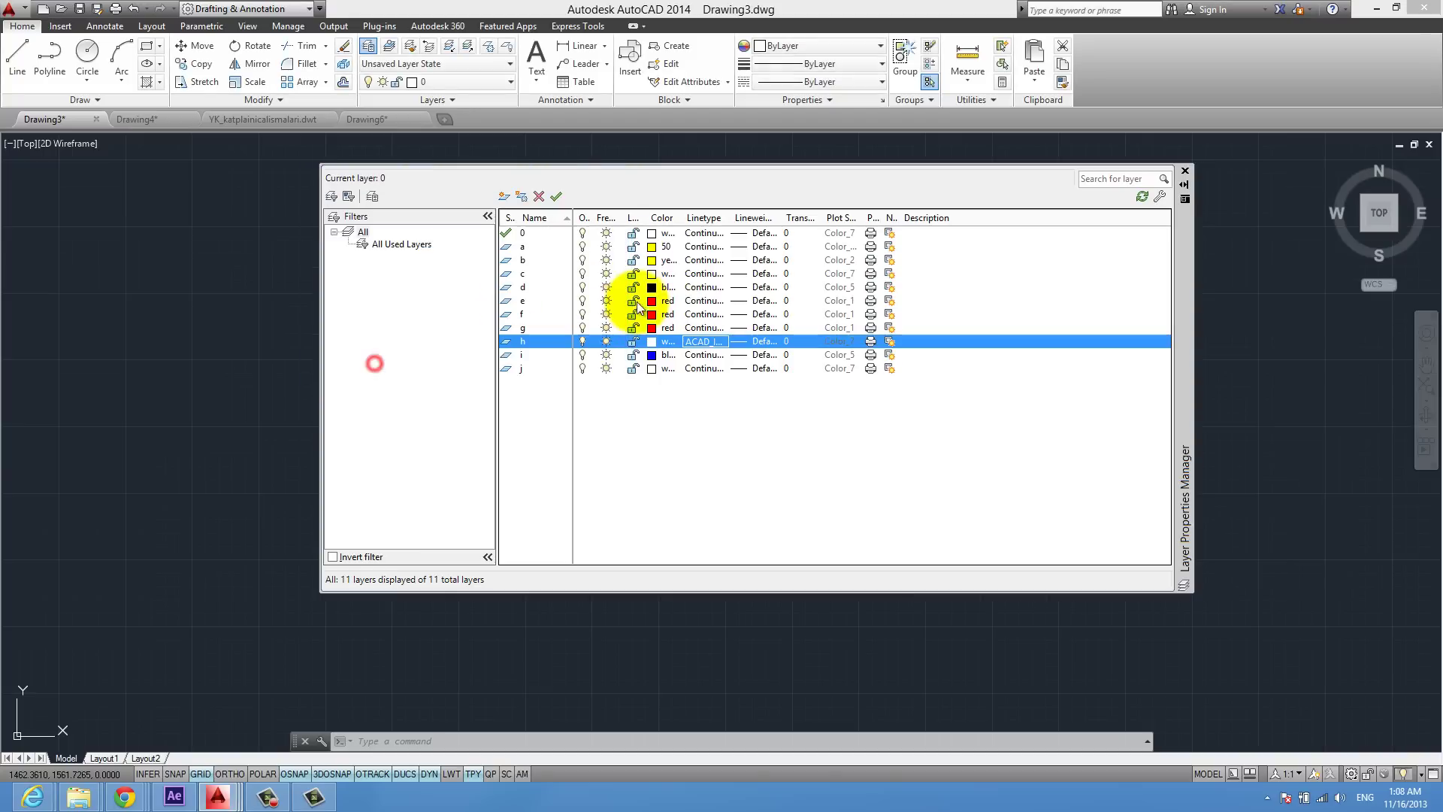
click(700, 246)
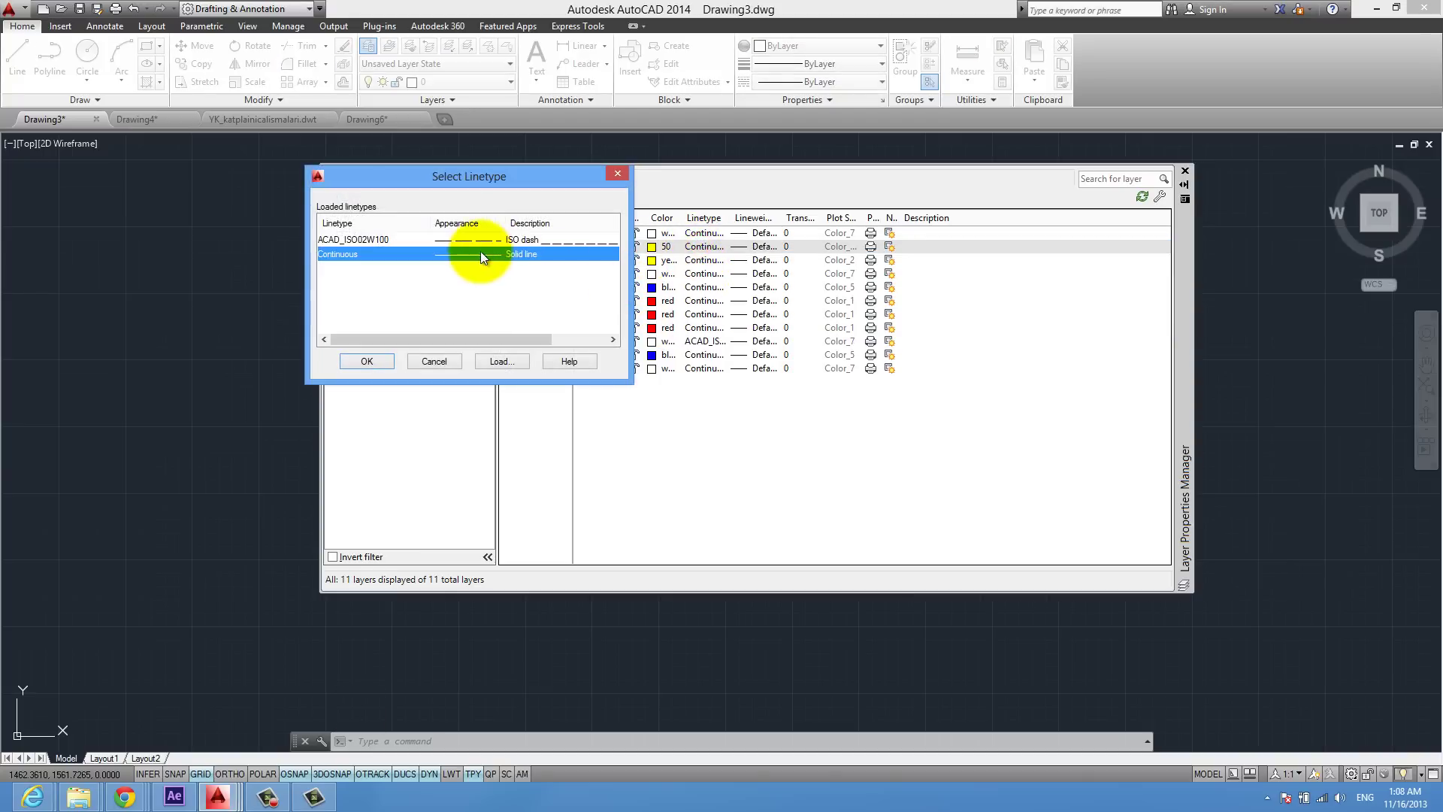
click(418, 239)
click(374, 361)
click(702, 435)
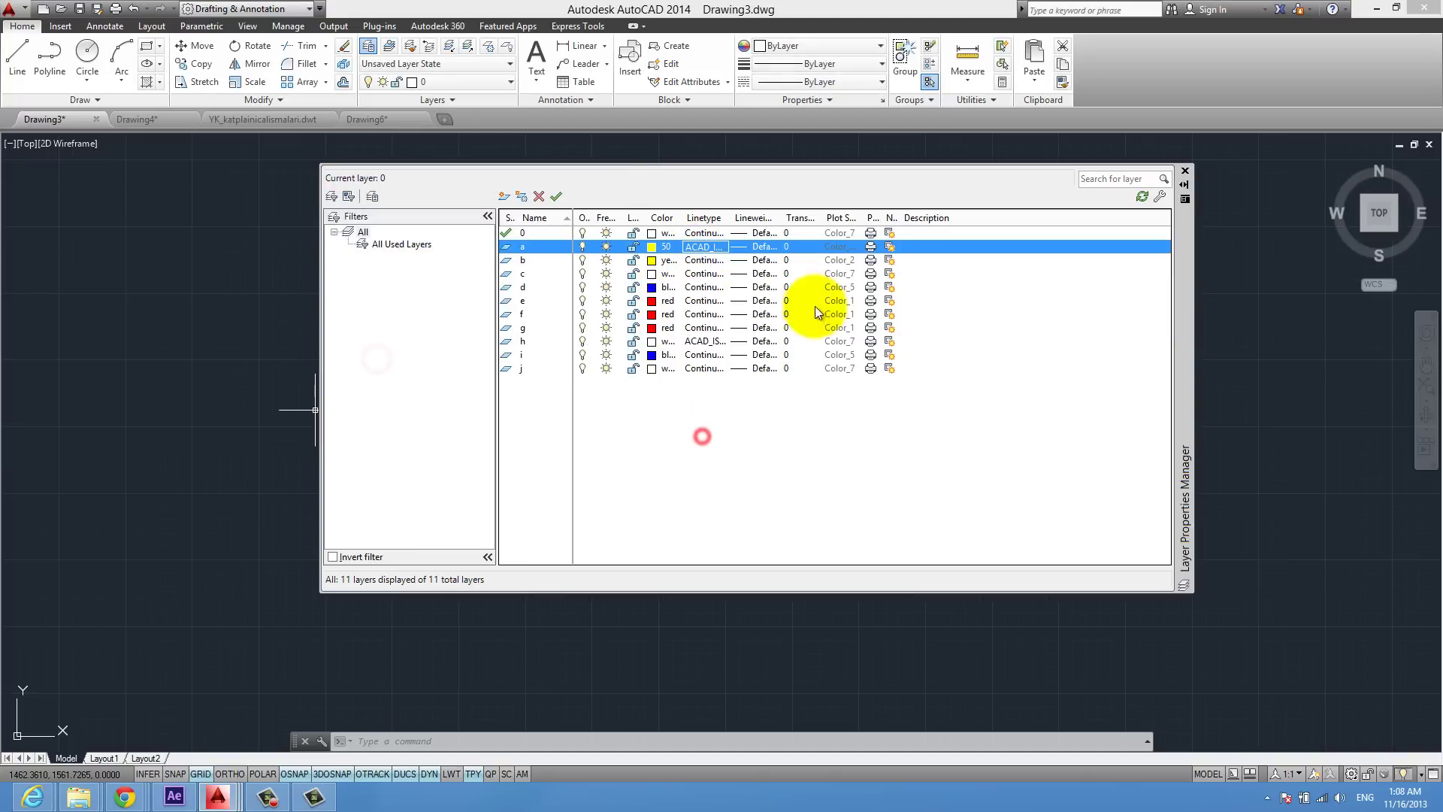
Set layers b and e to a 0.35 mm lineweight.
click(760, 260)
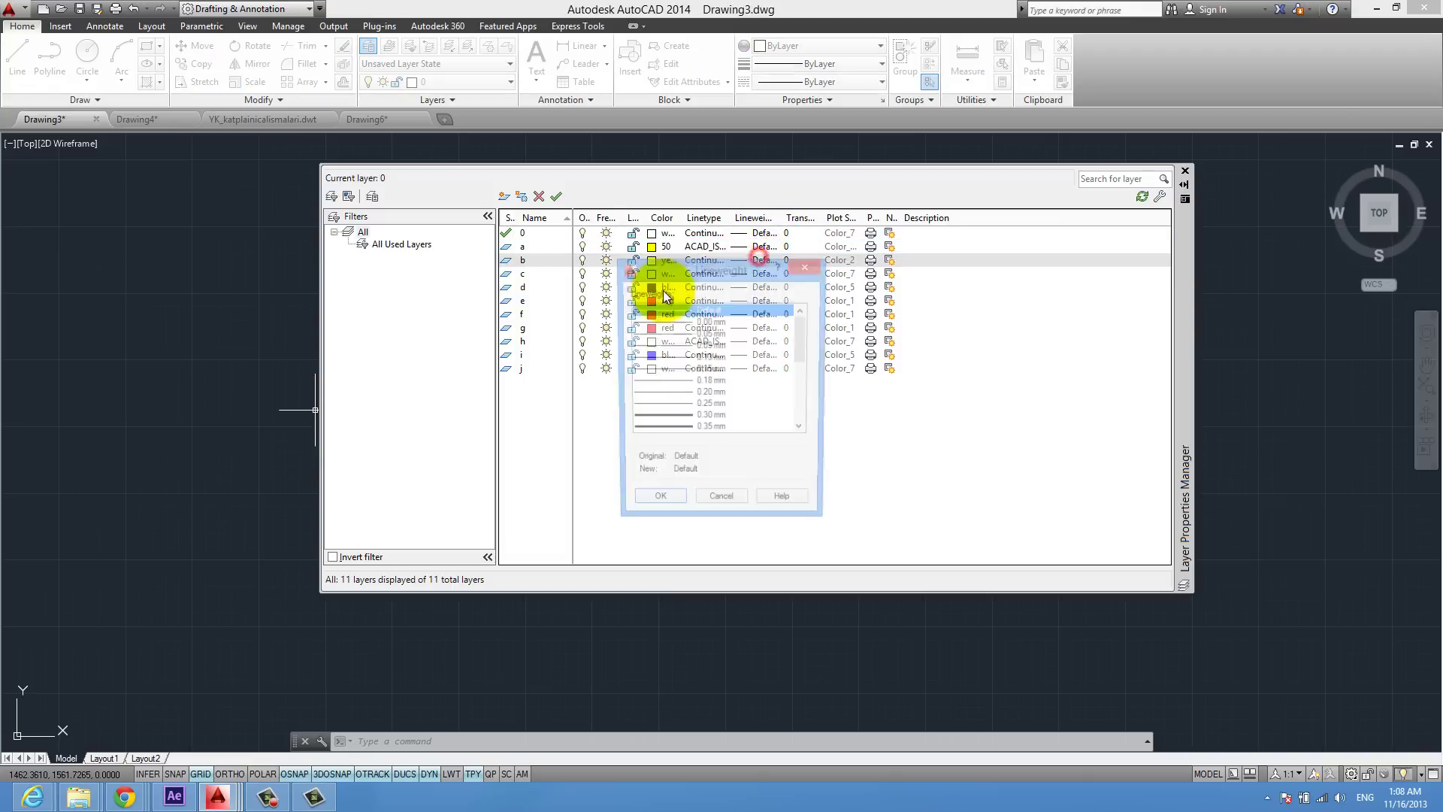
click(690, 427)
click(661, 503)
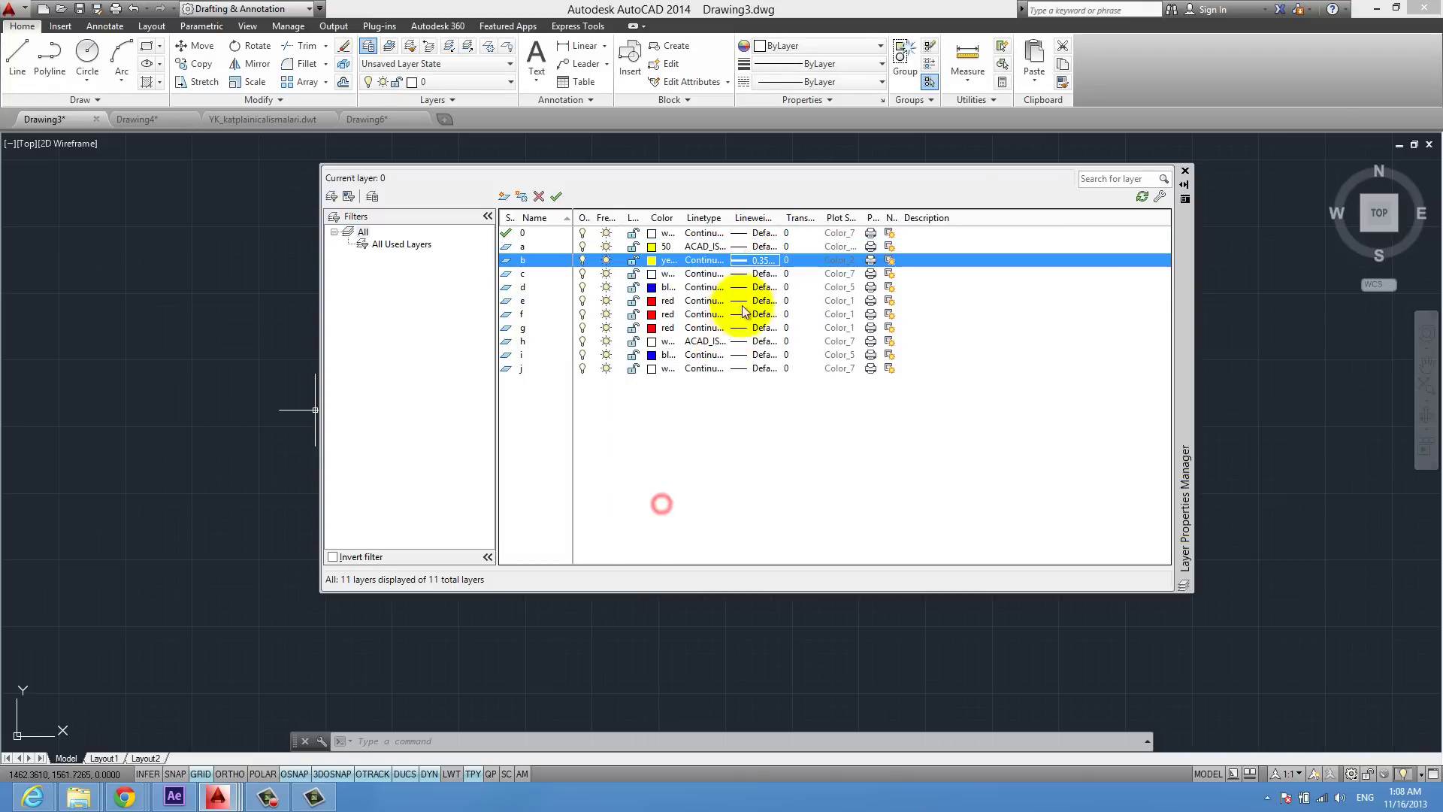
click(760, 301)
click(687, 430)
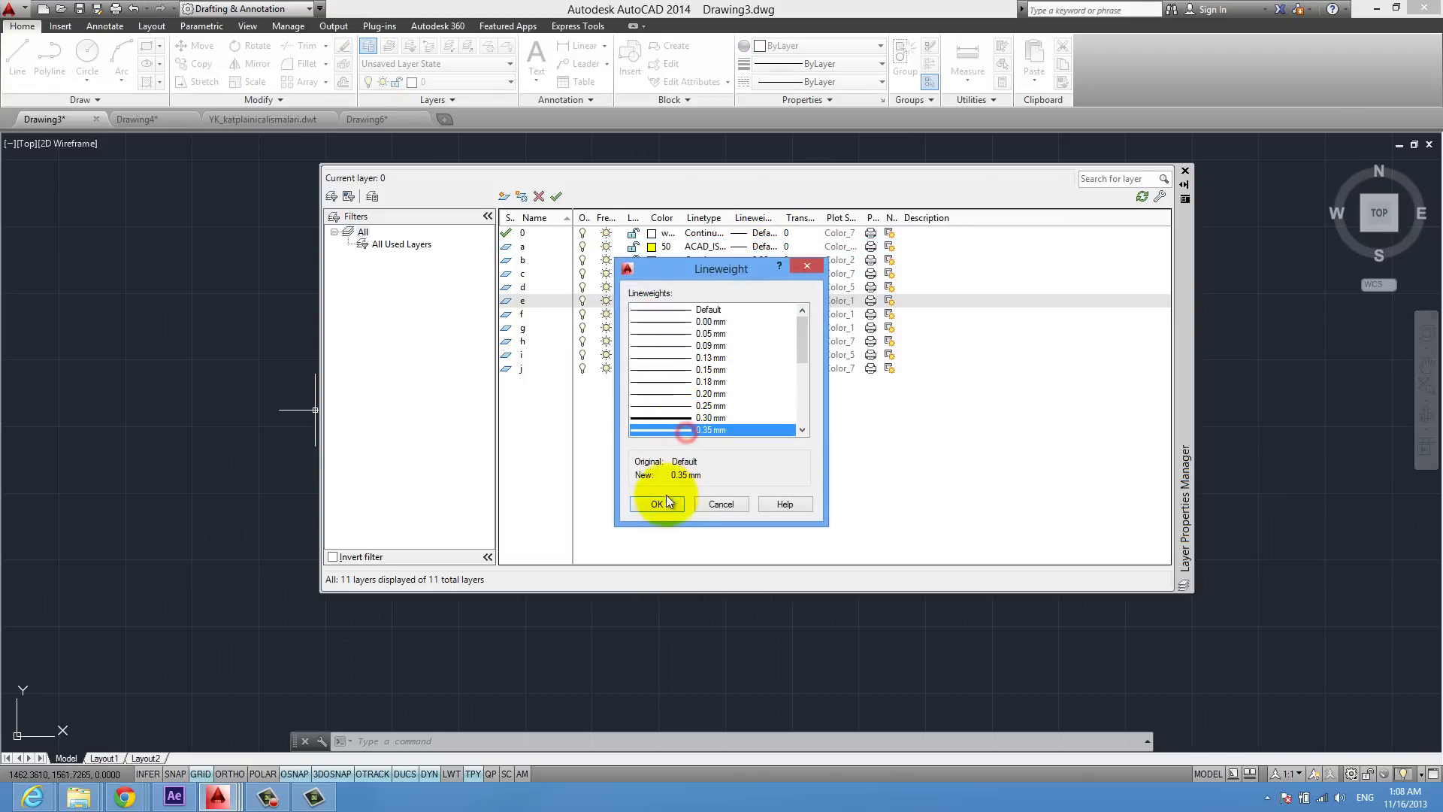
click(664, 499)
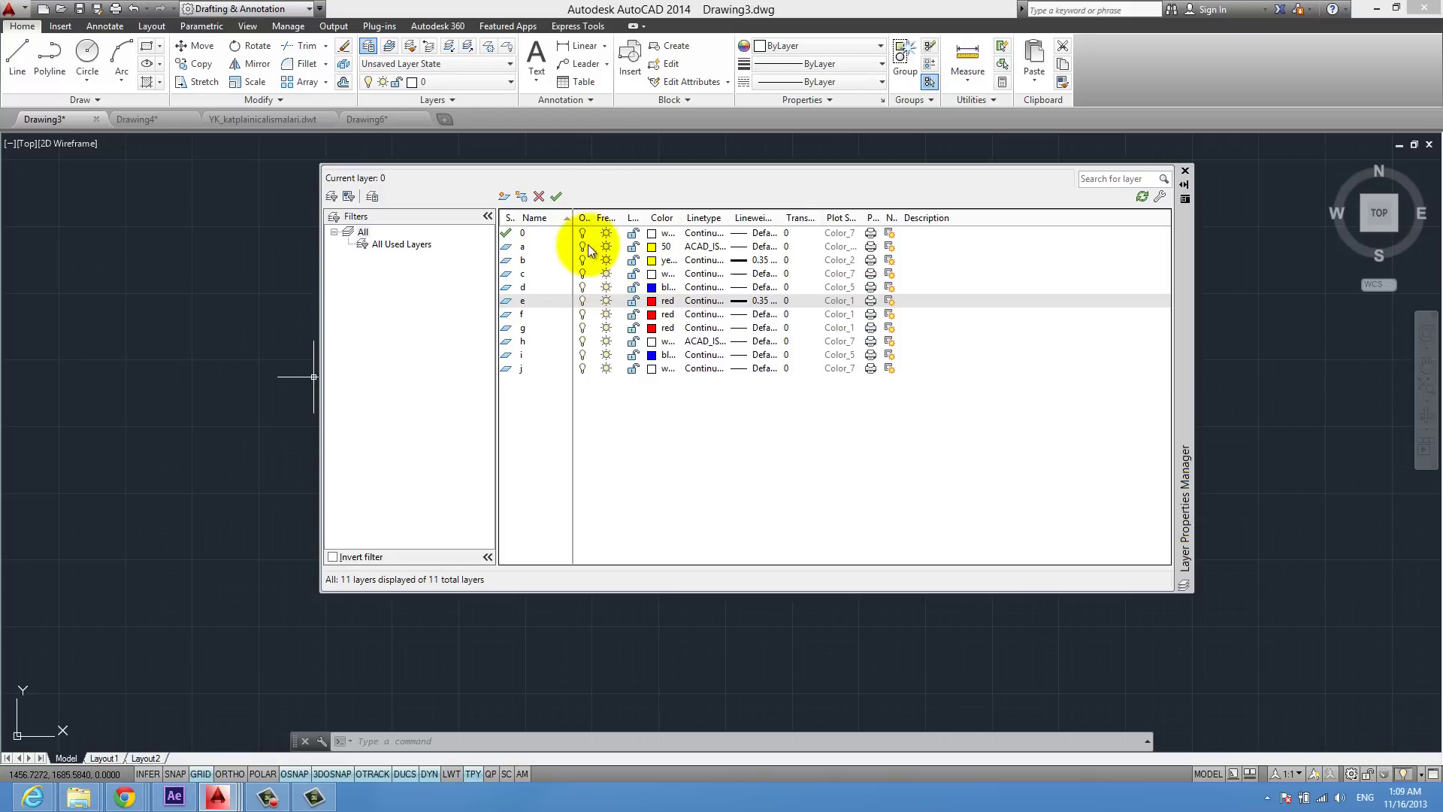
Start a new property filter and name it sari kat.
click(333, 197)
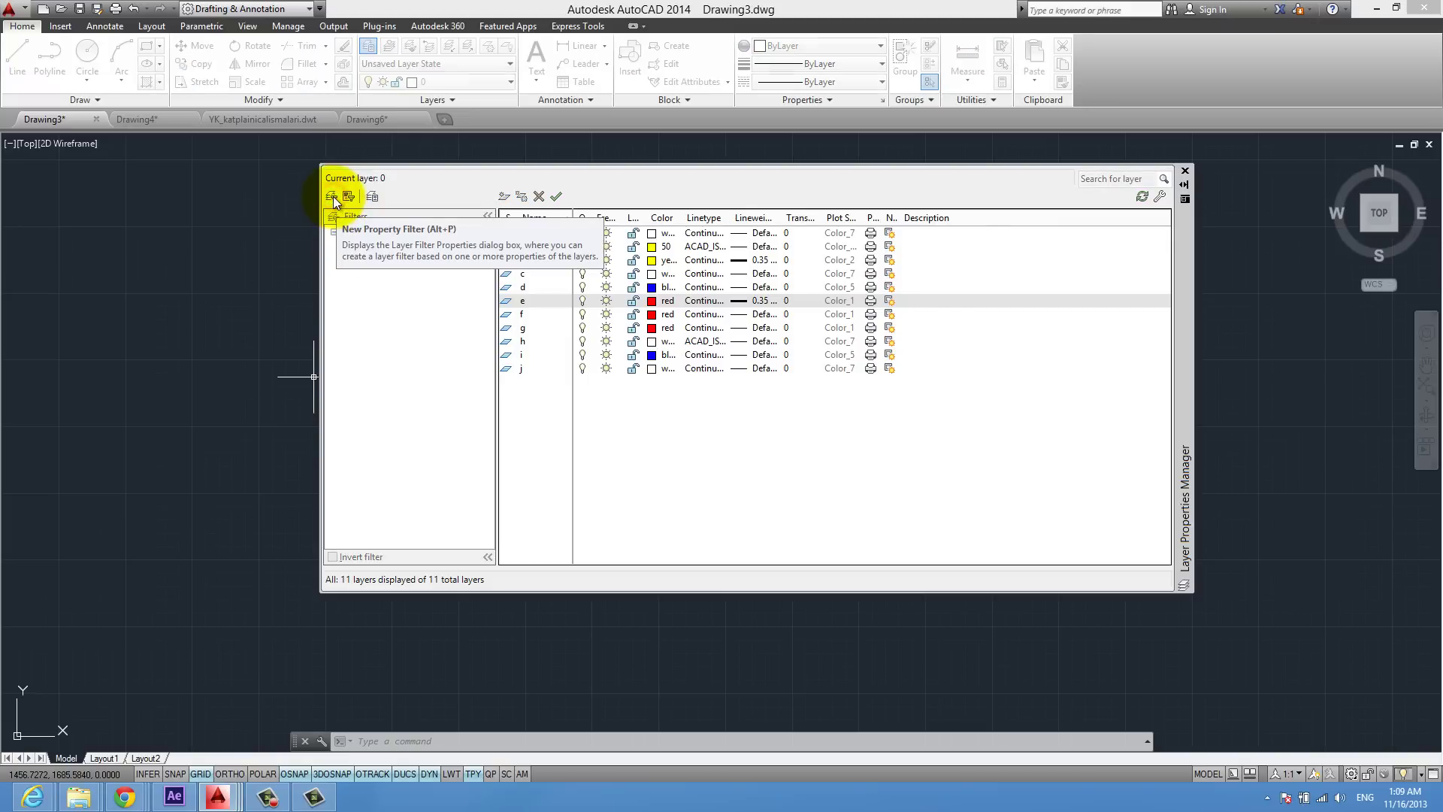
drag(575, 230, 439, 191)
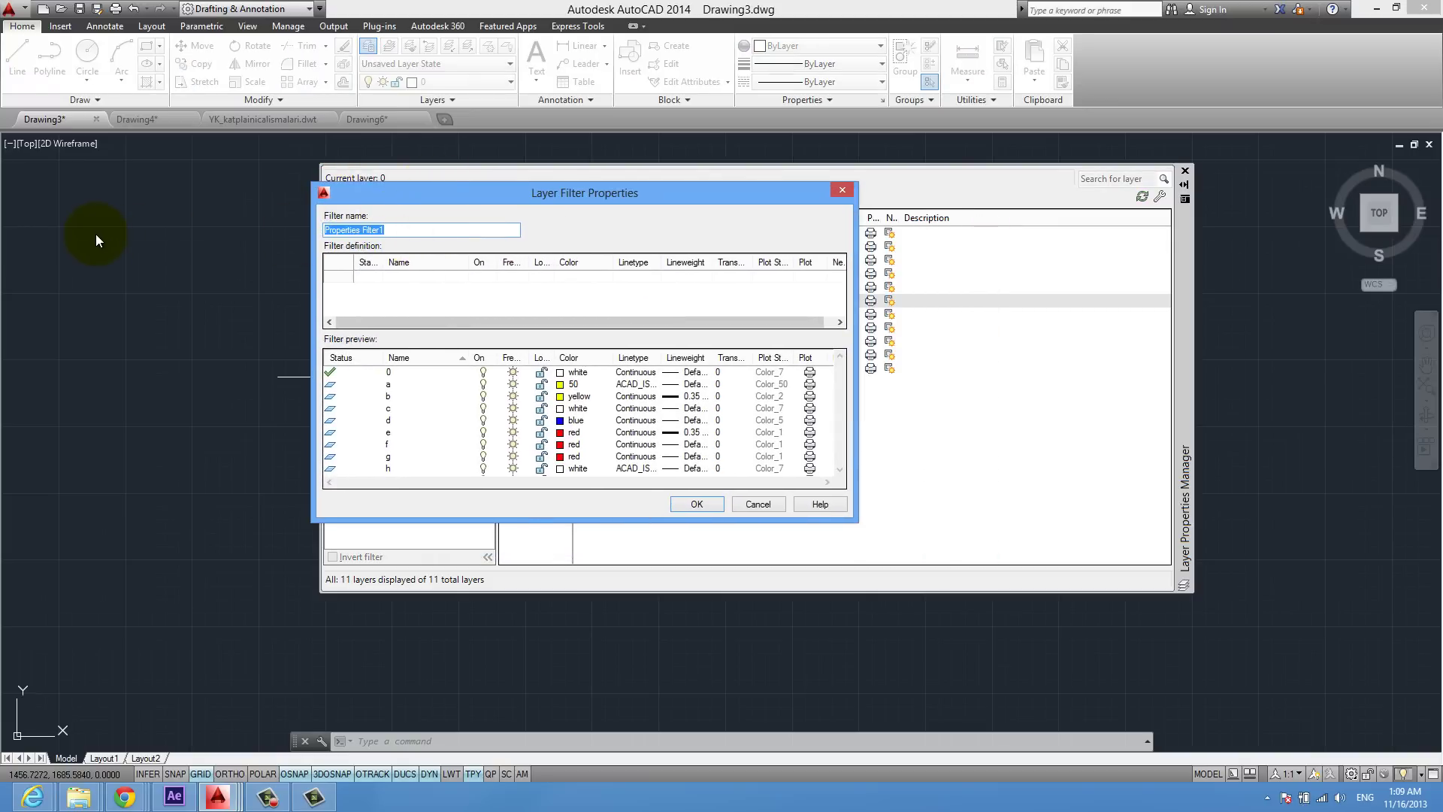
text(sair)
text( kat)
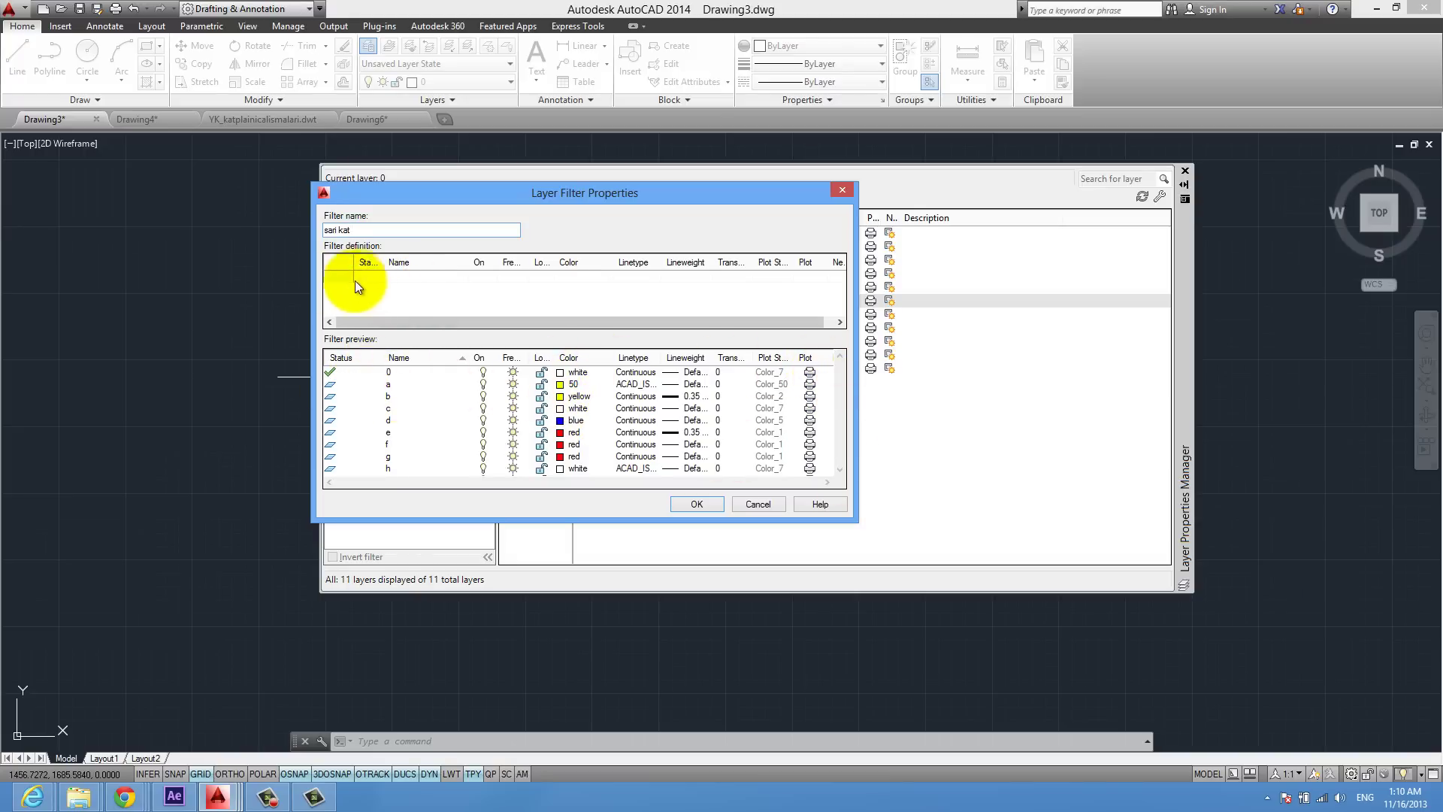
Give sari kat a yellow colour condition, save it, check it, then return to All.
click(597, 278)
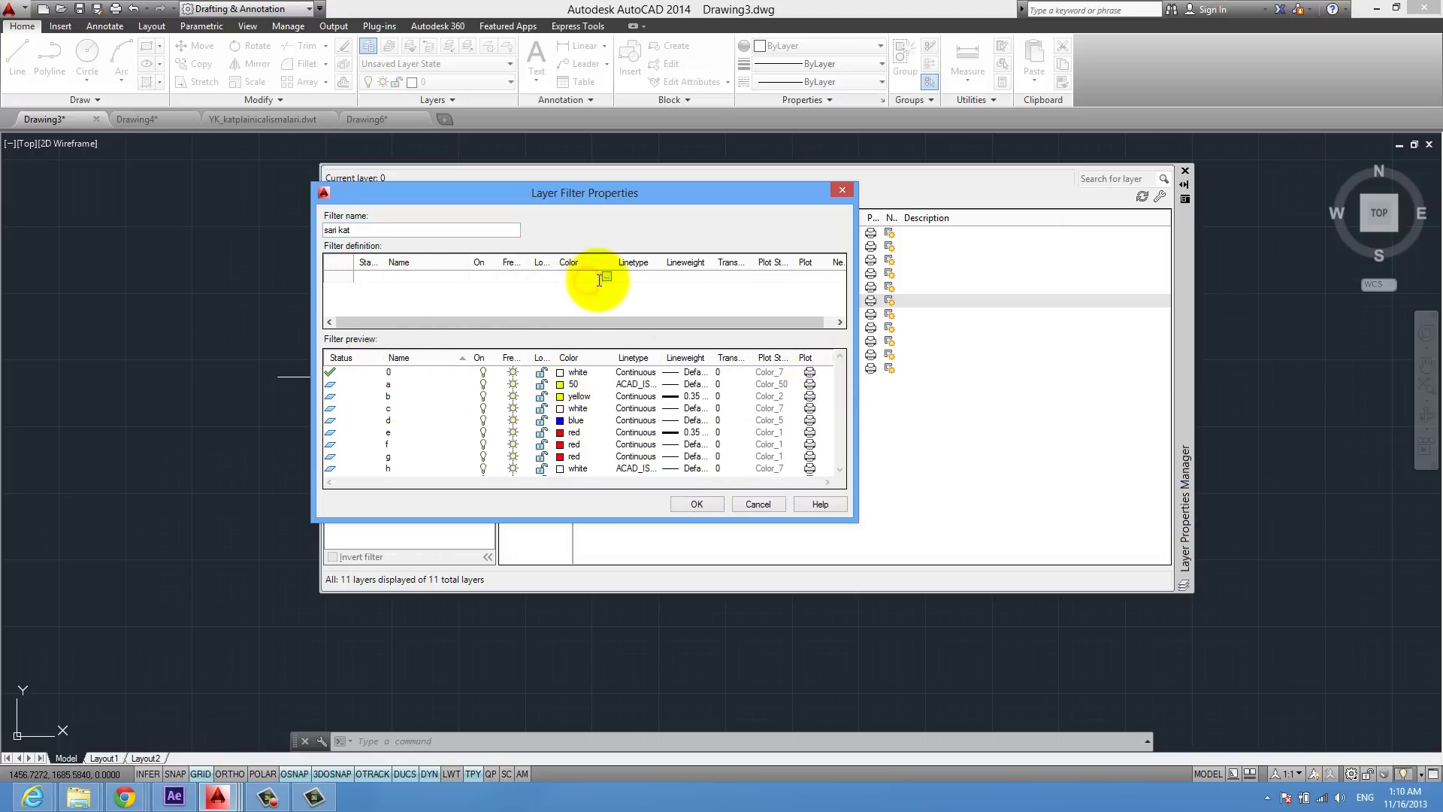
click(607, 276)
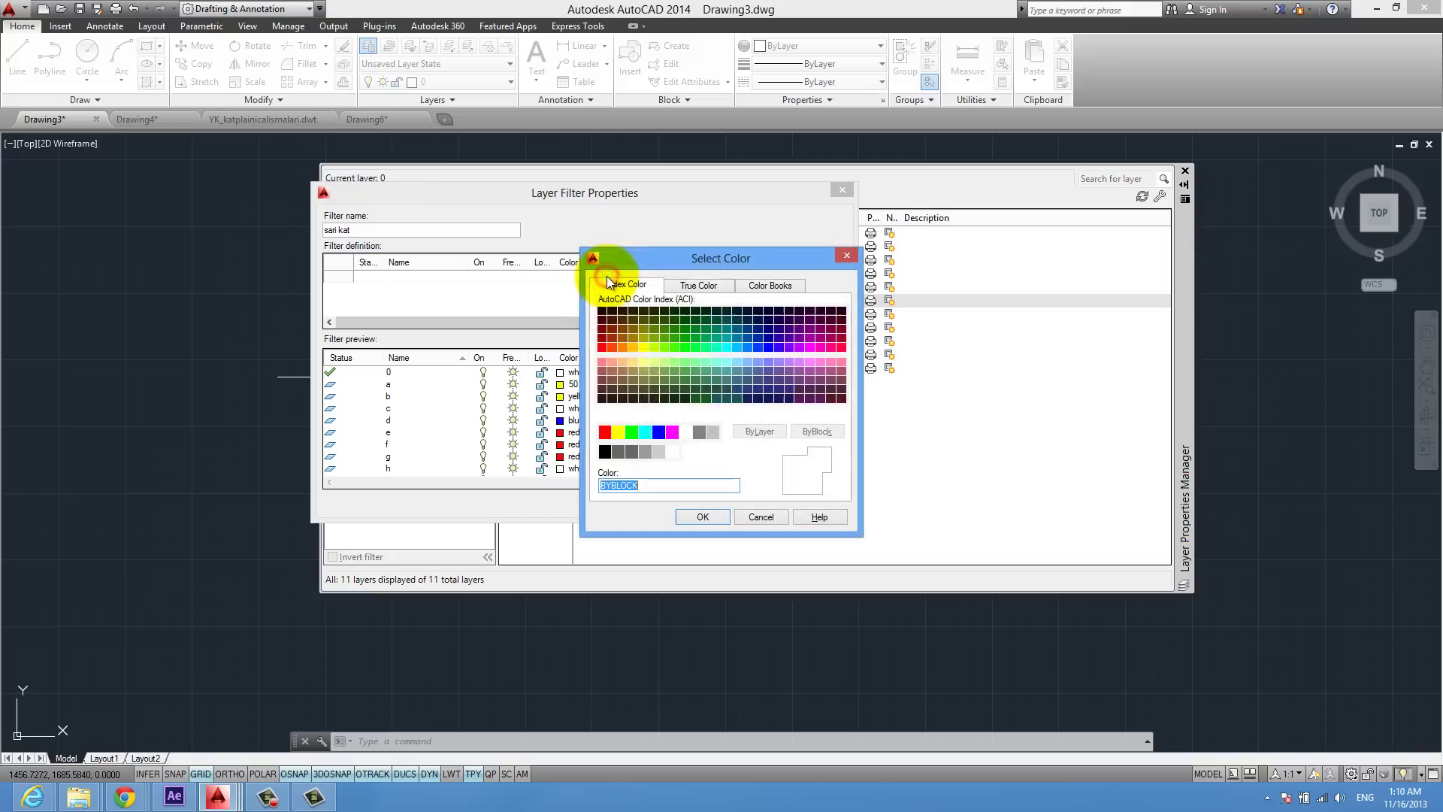
click(619, 431)
click(703, 516)
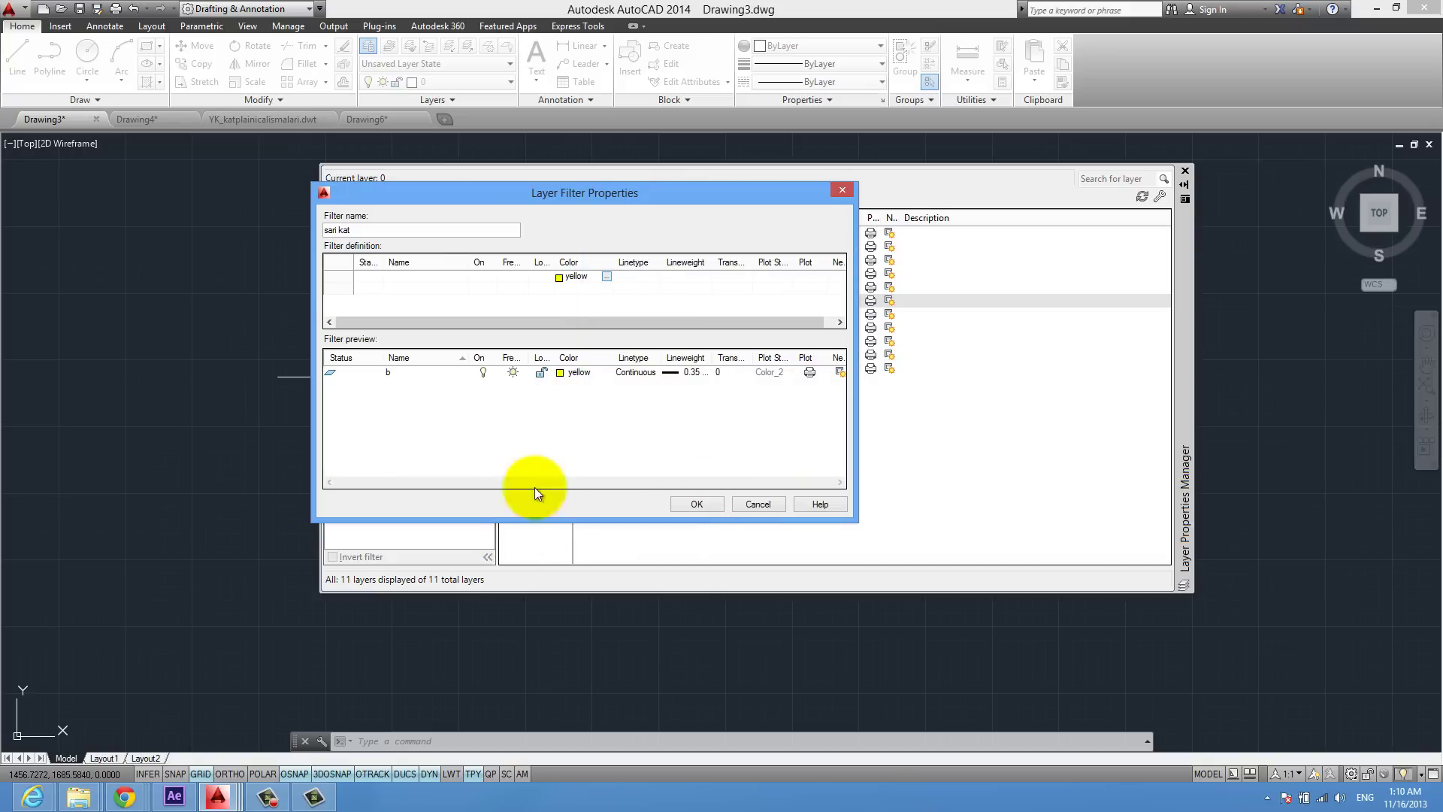
click(697, 504)
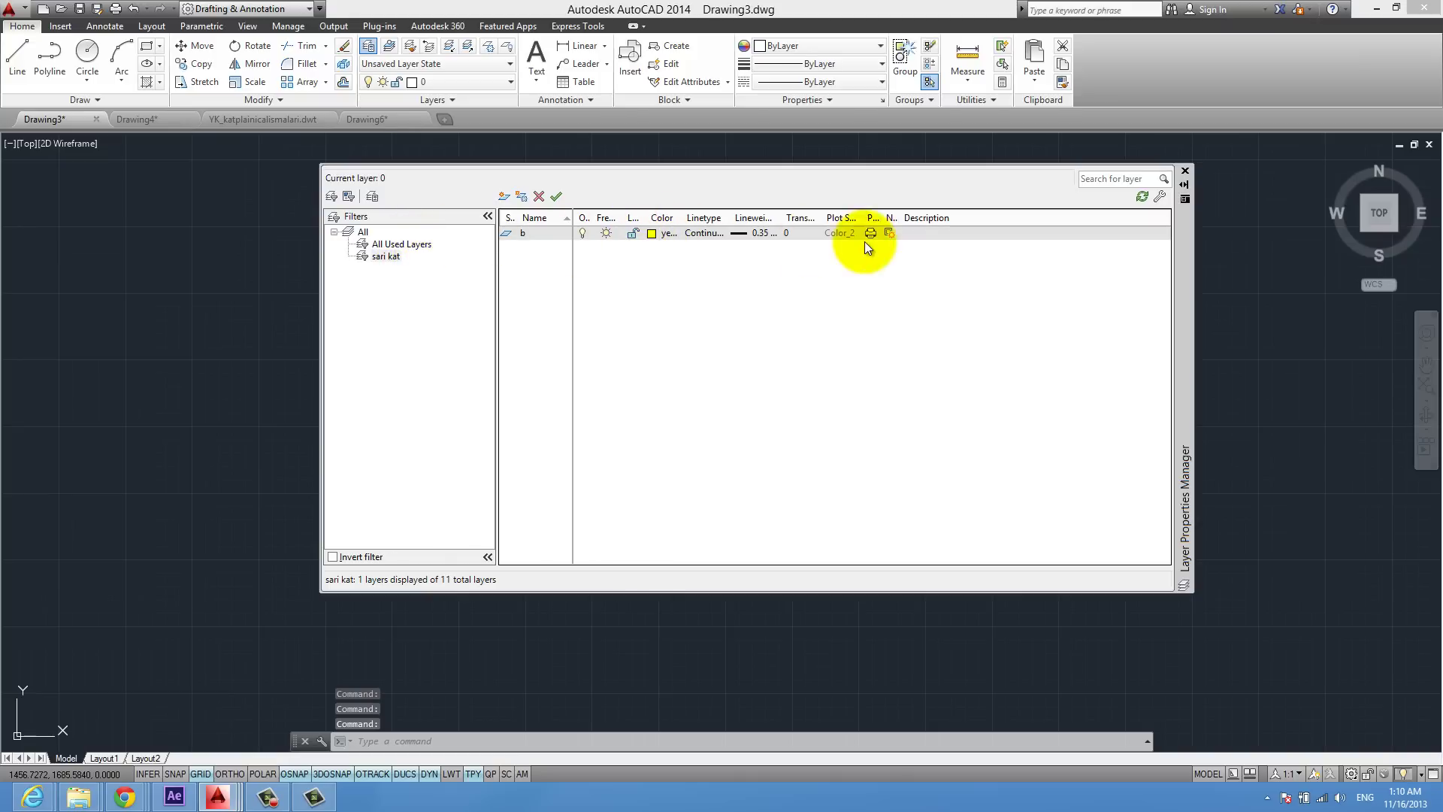
click(376, 260)
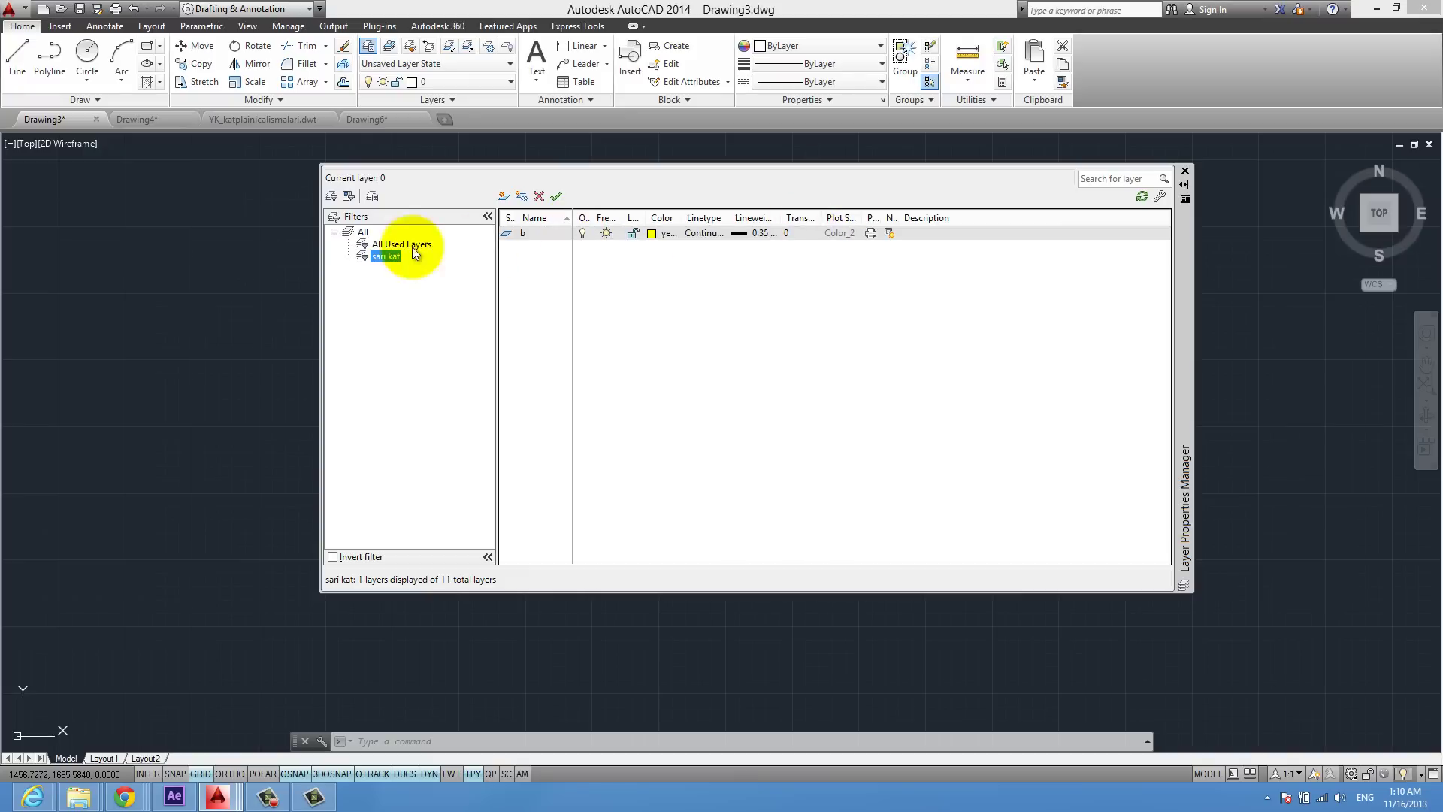
click(363, 231)
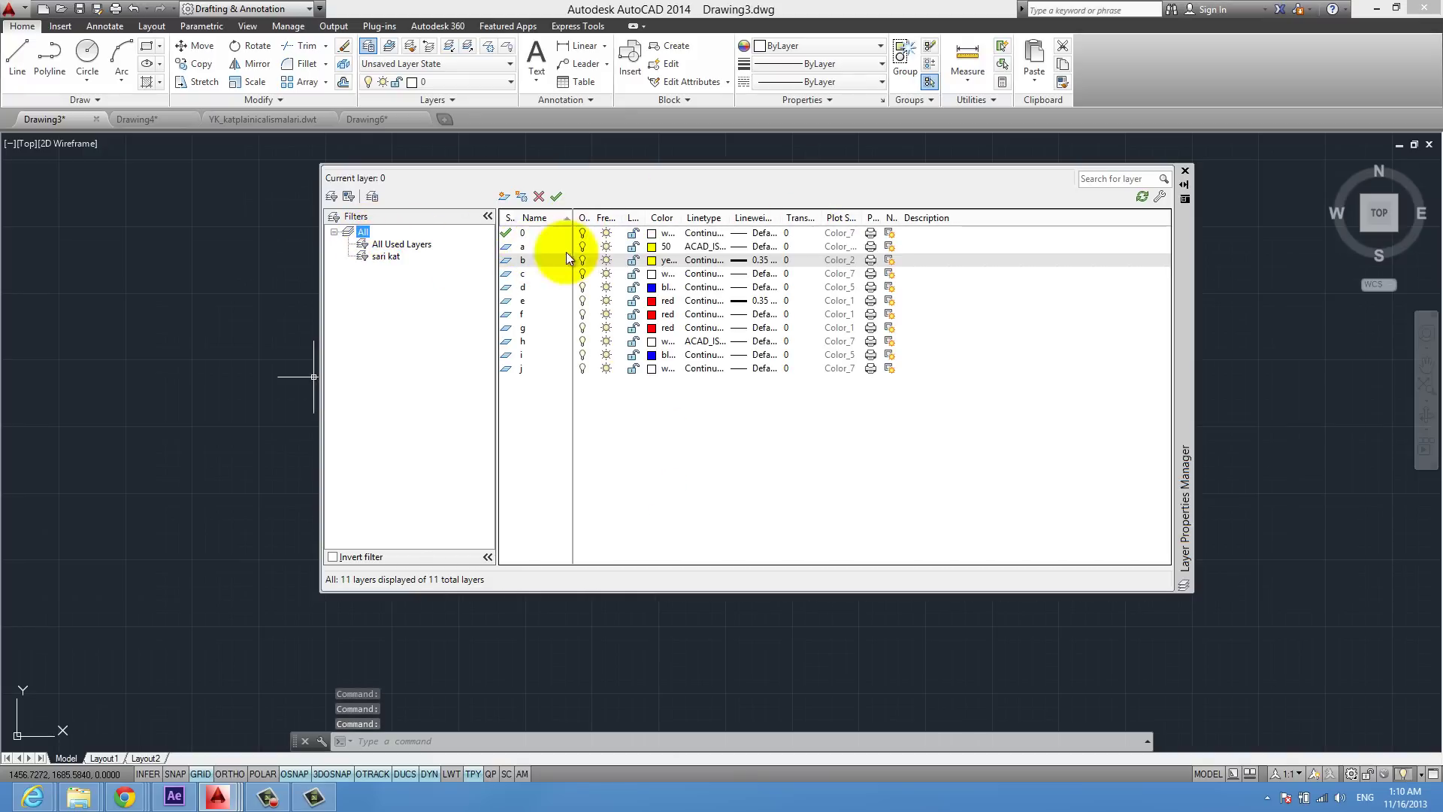
Make layer a yellow, confirm sari kat lists a and b, then return to All.
click(660, 248)
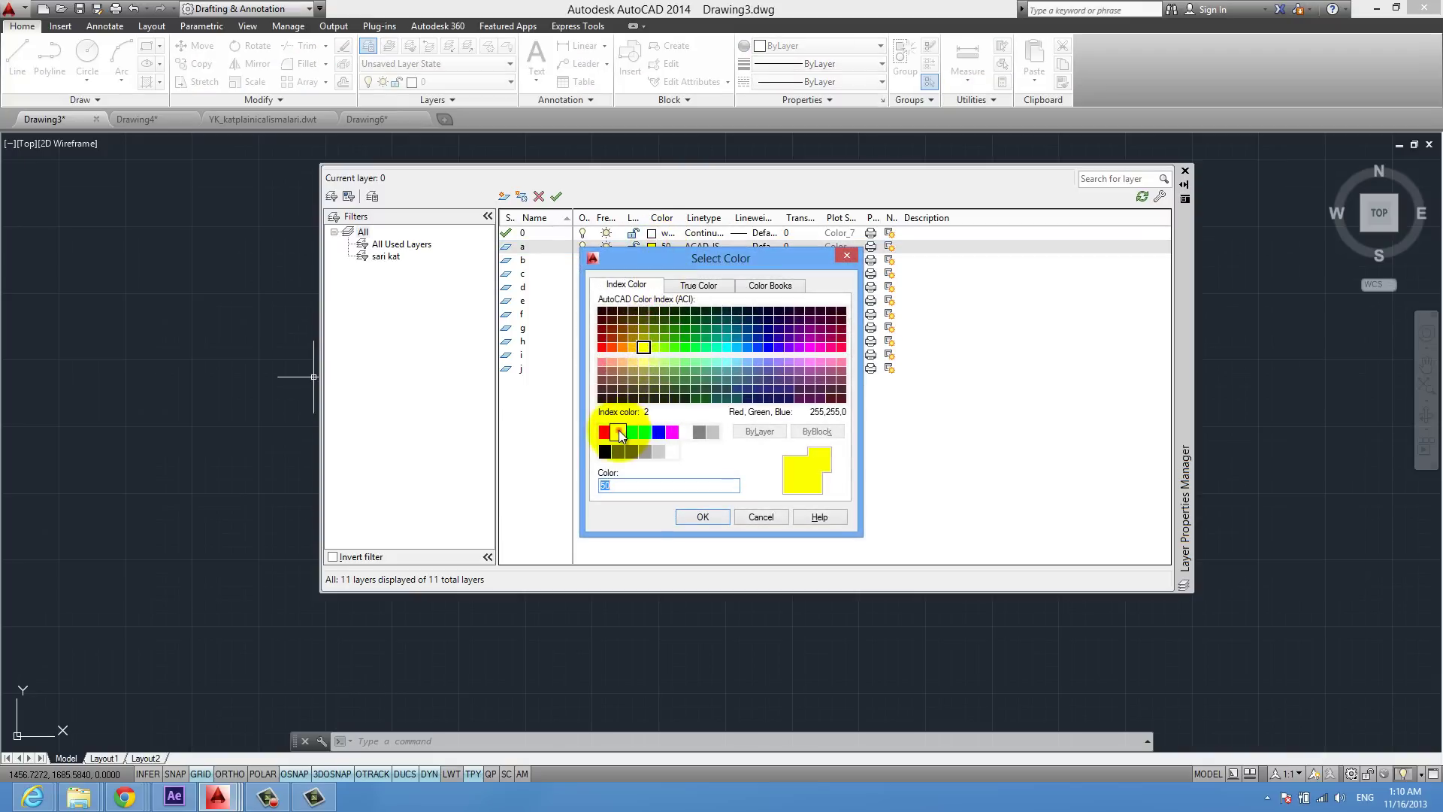
click(618, 431)
click(699, 518)
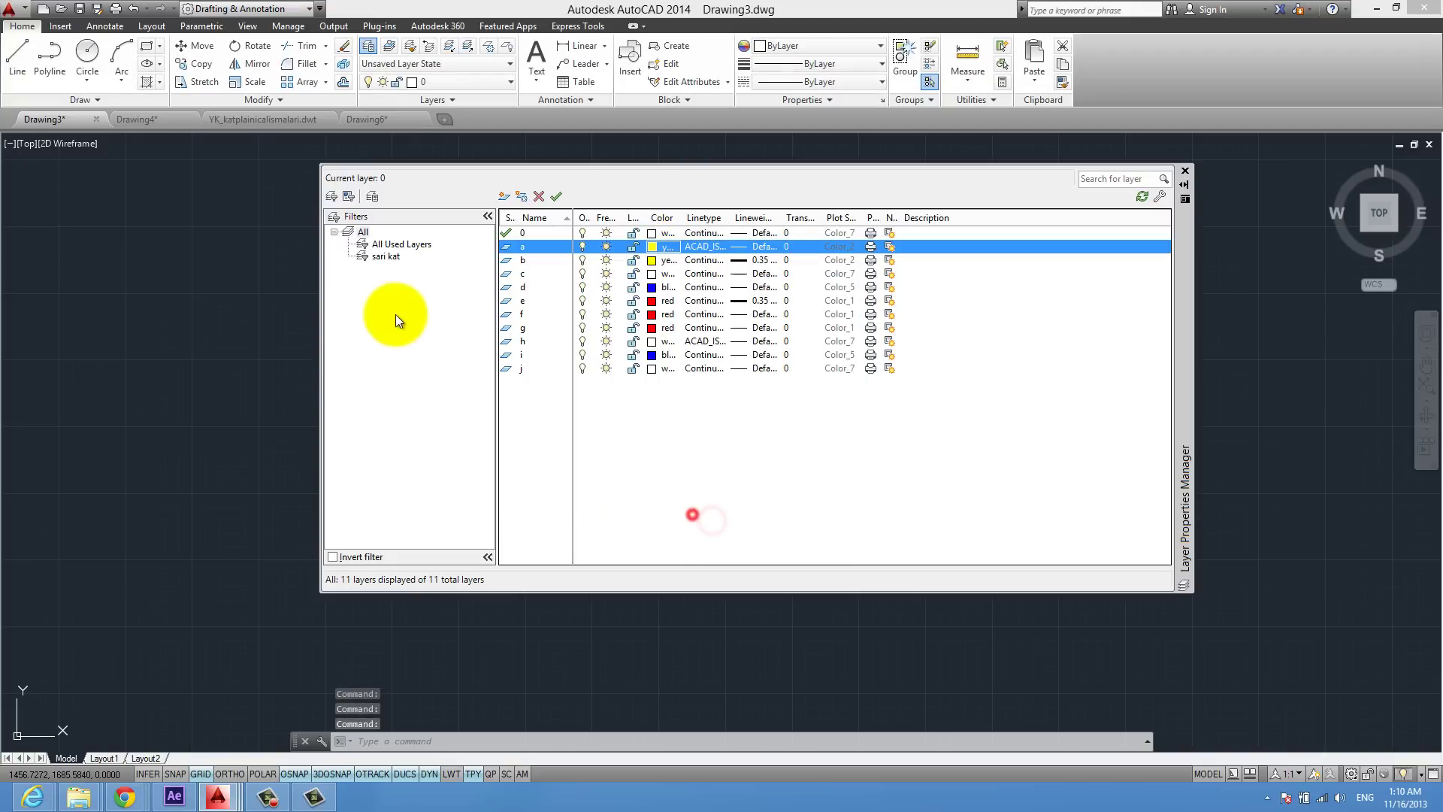
click(391, 257)
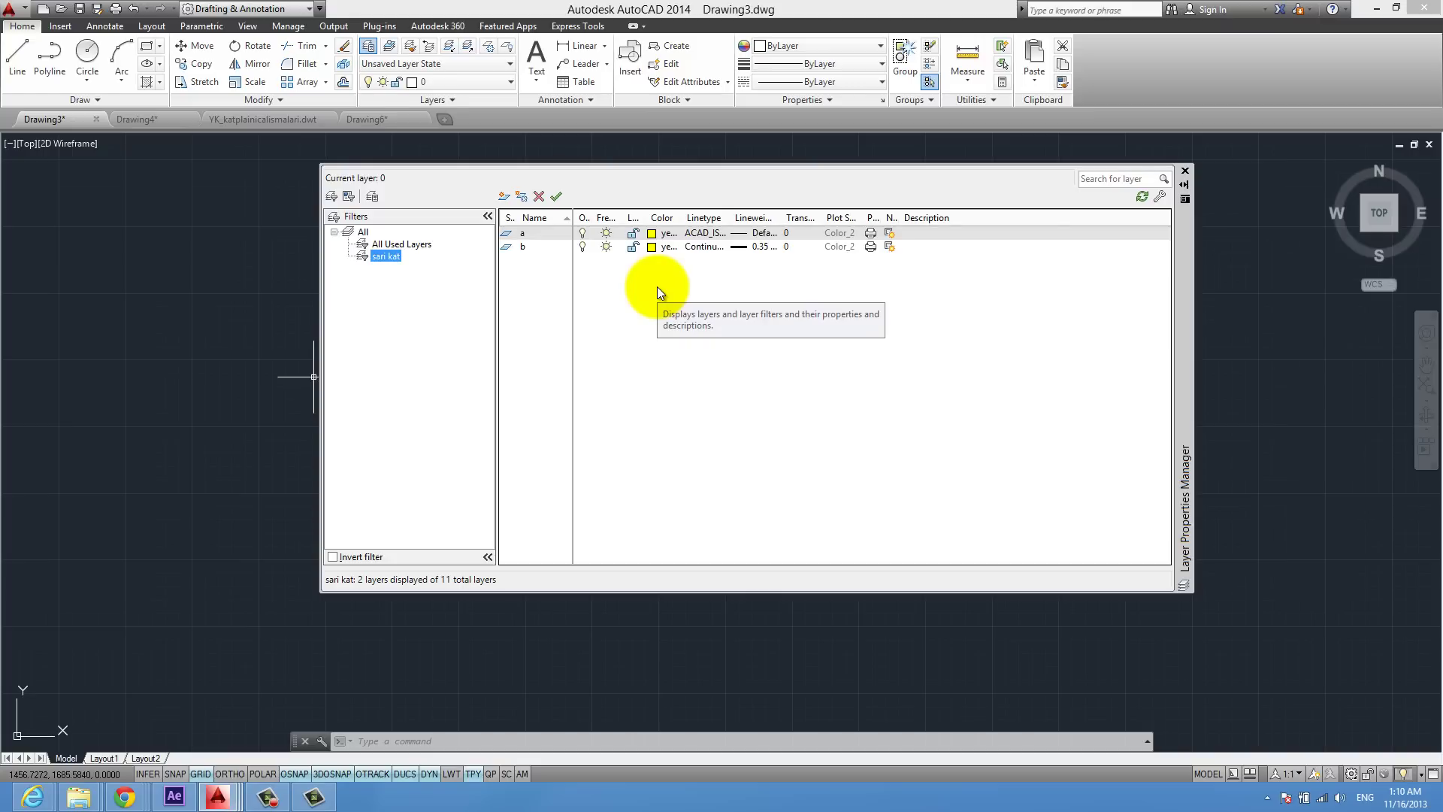
click(359, 232)
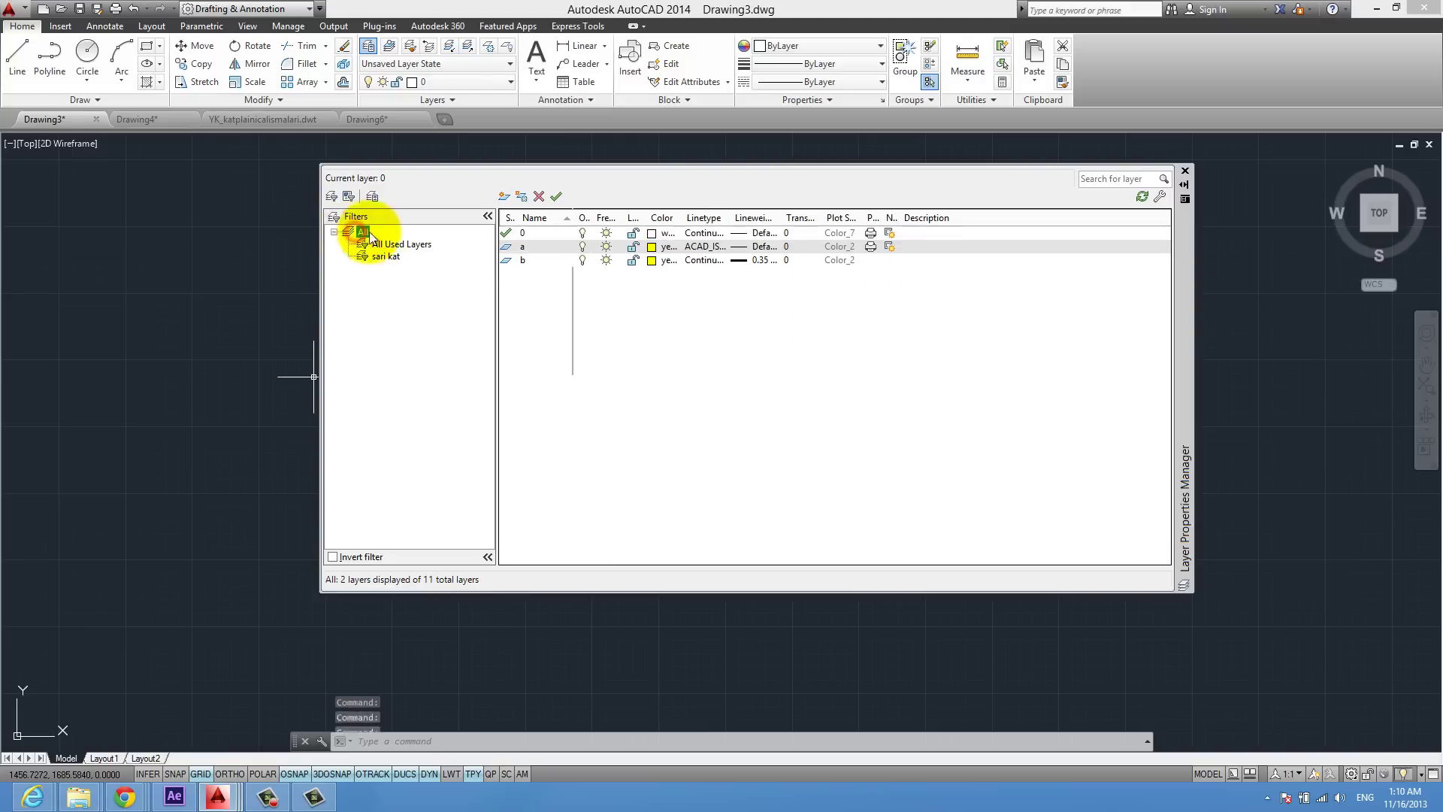
Create a new property filter named kesiklicizgi.
click(331, 198)
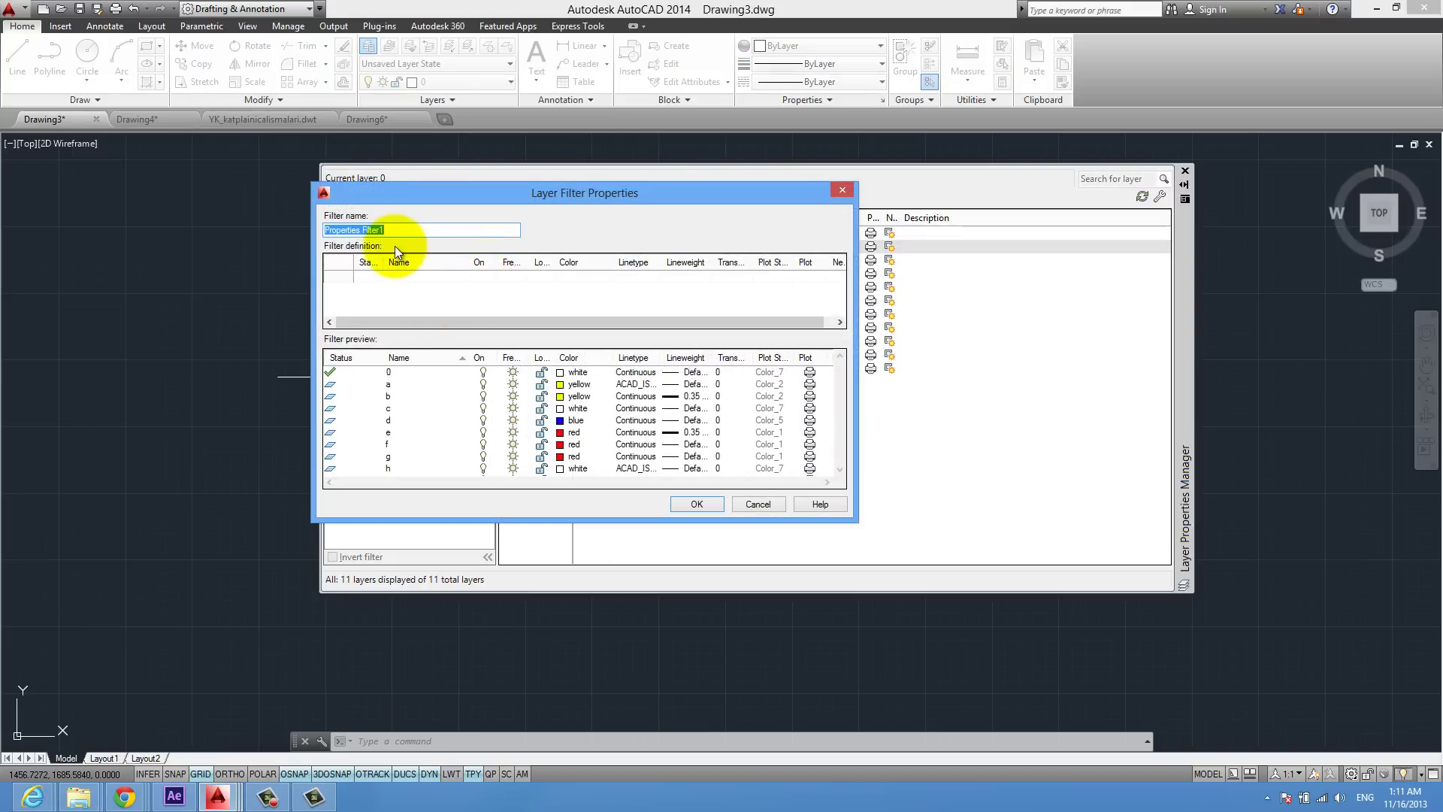
text(kesikliciz)
text(gi)
key(Return)
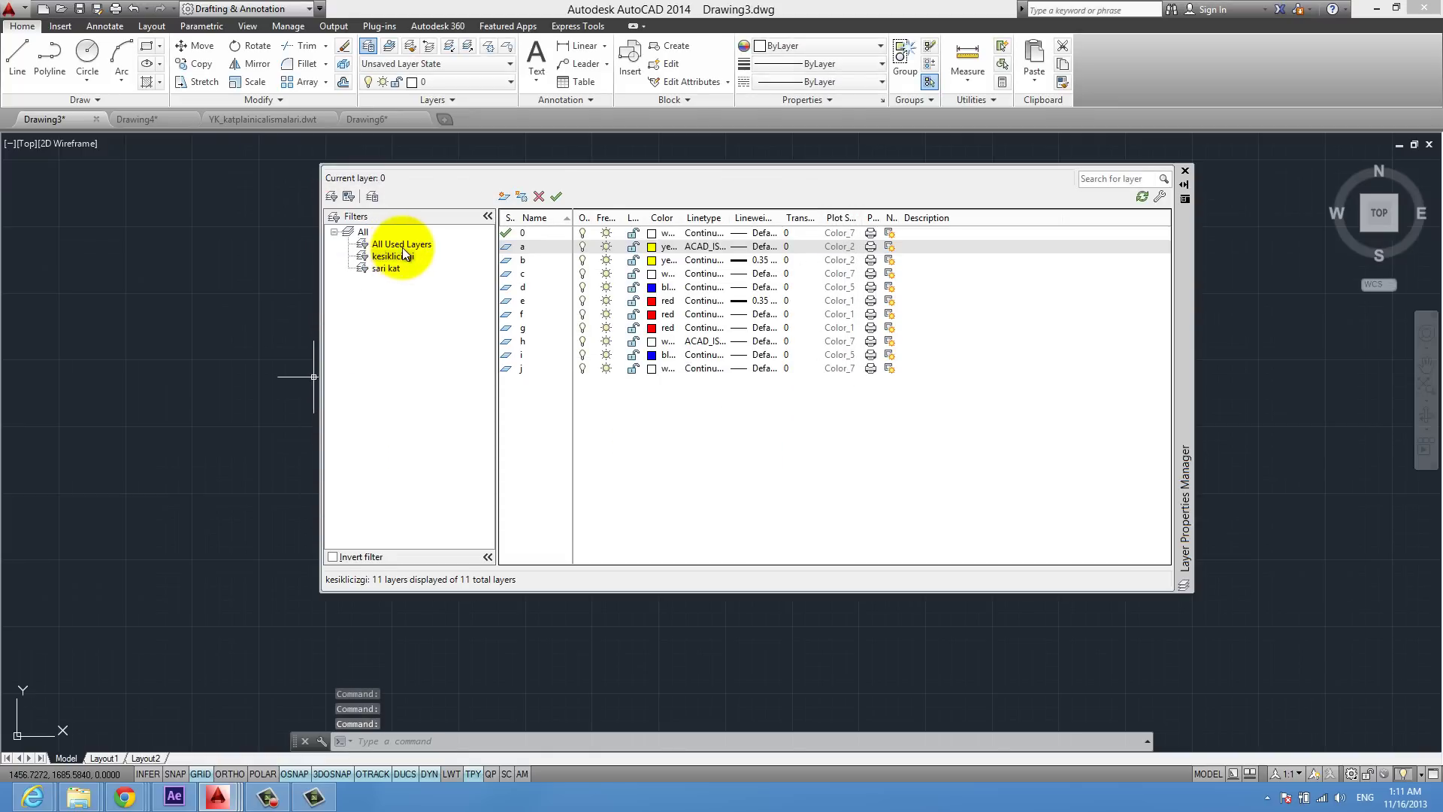
right_click(386, 260)
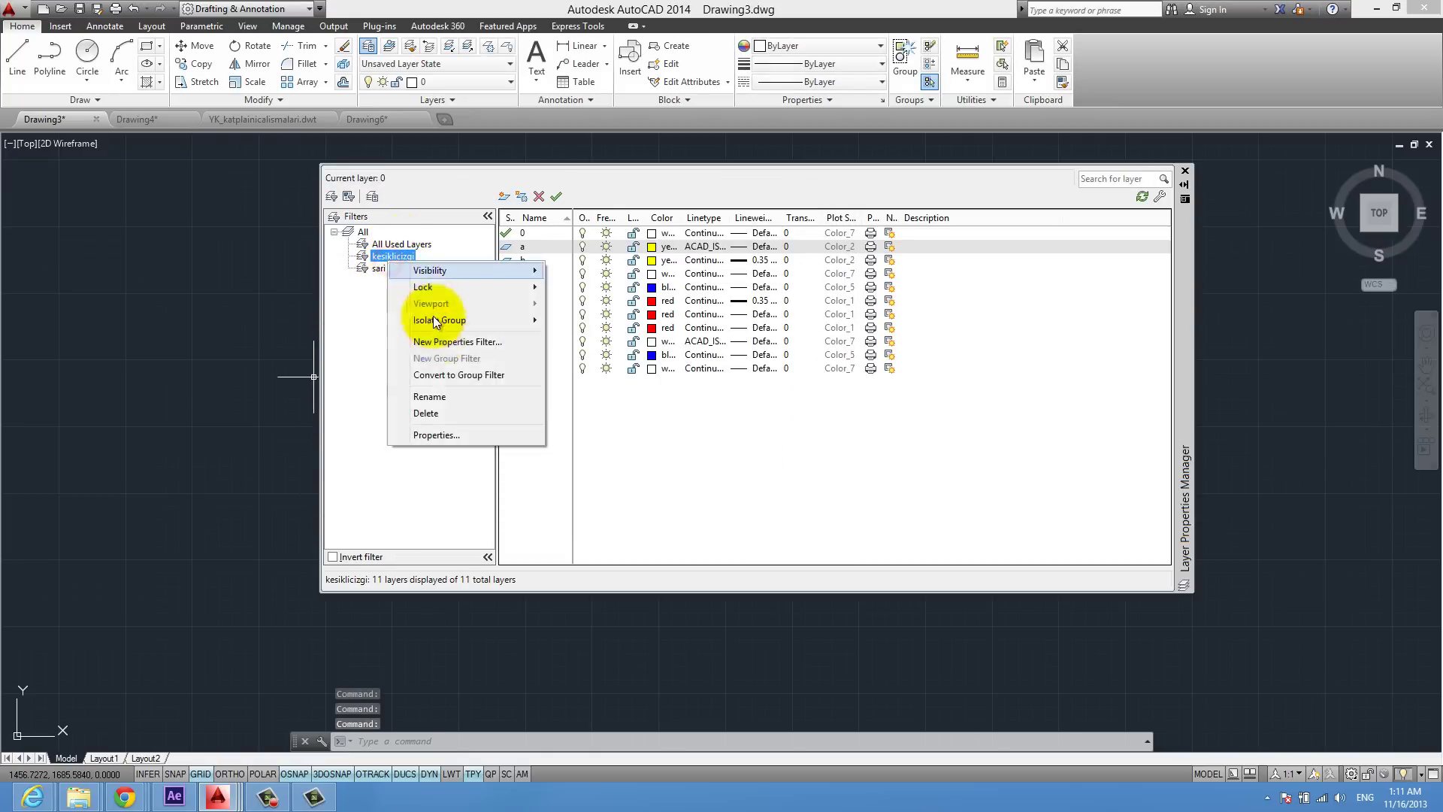
click(454, 431)
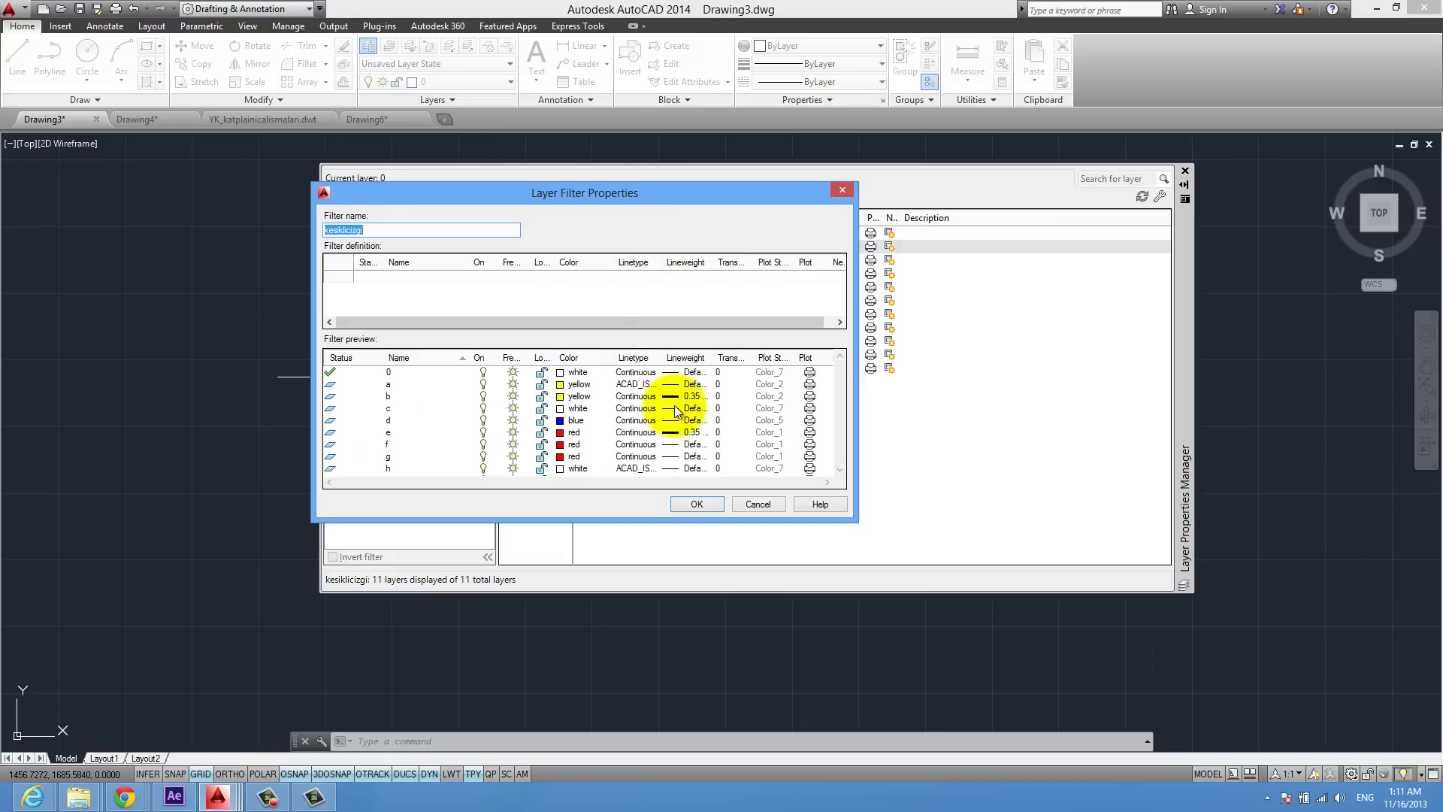
click(706, 507)
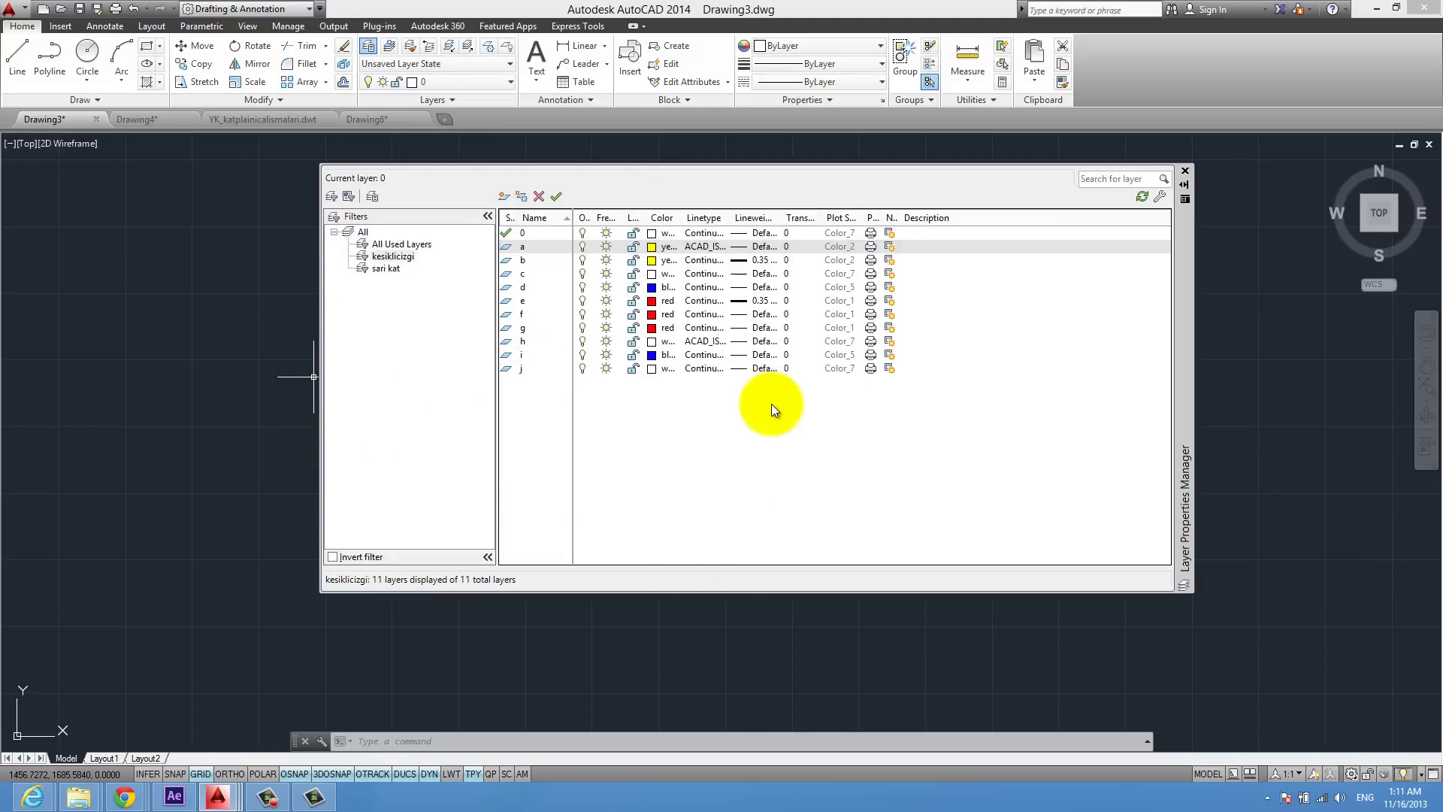
Add an ACAD_ISO02W100 linetype condition to the kesiklicizgi filter.
right_click(405, 260)
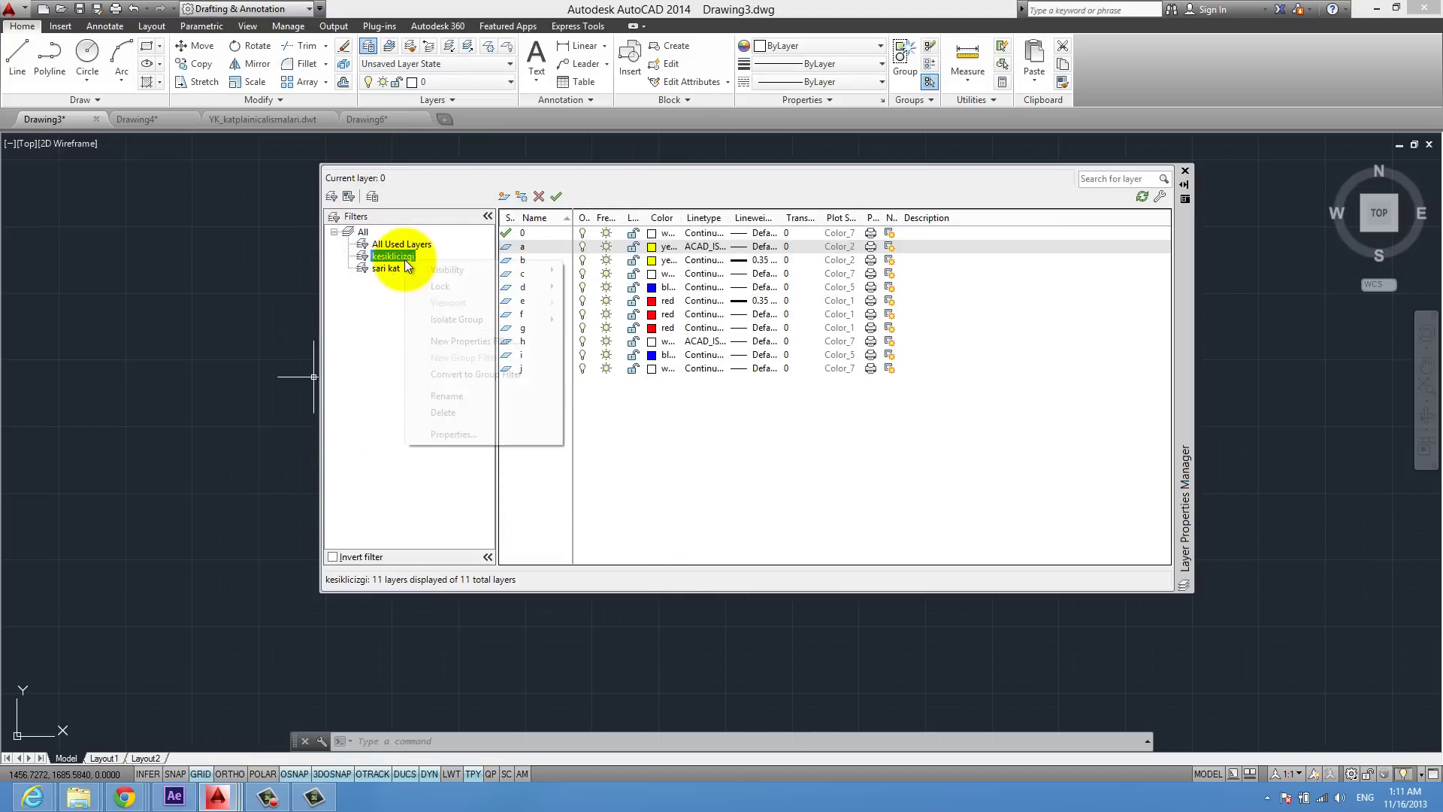
click(461, 433)
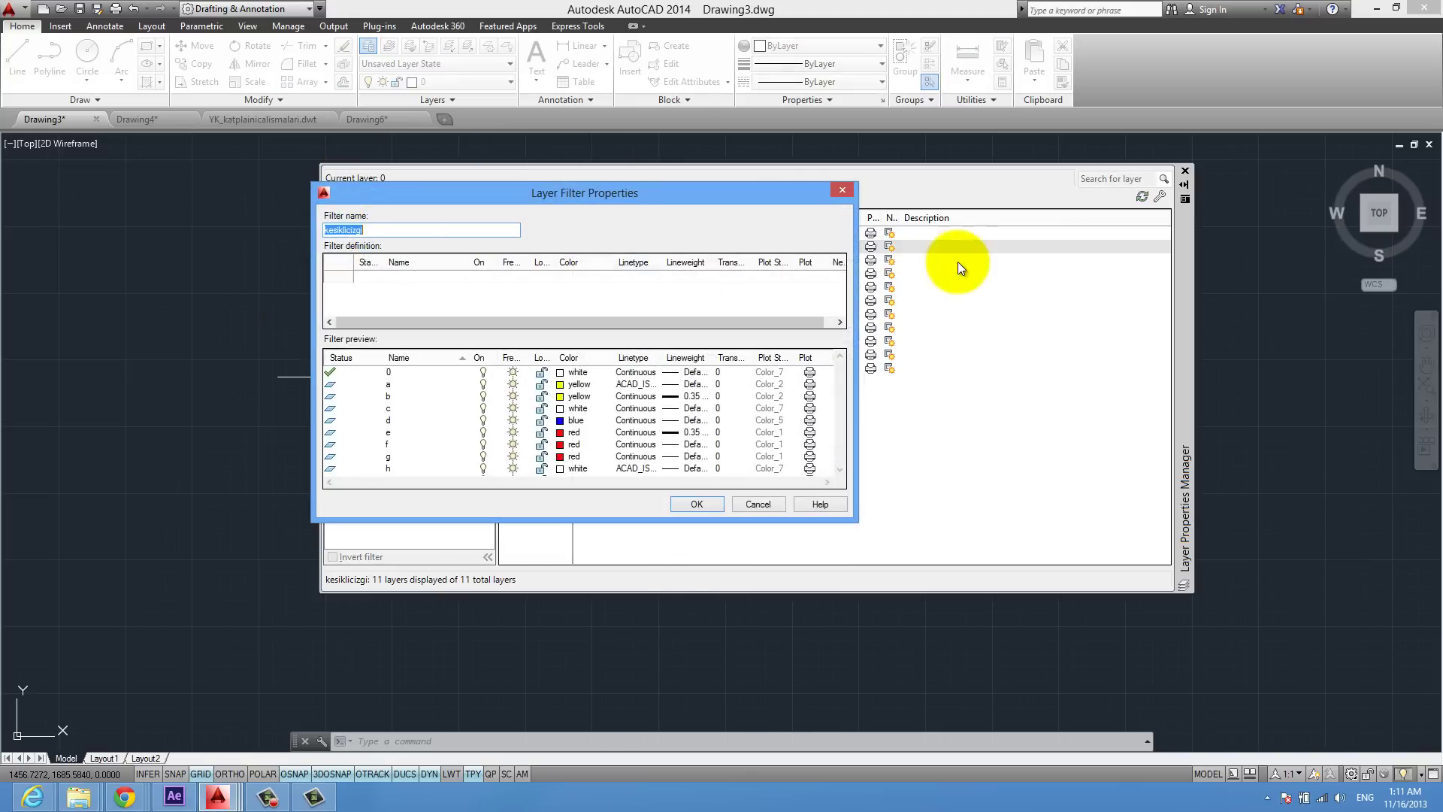
click(638, 278)
click(653, 277)
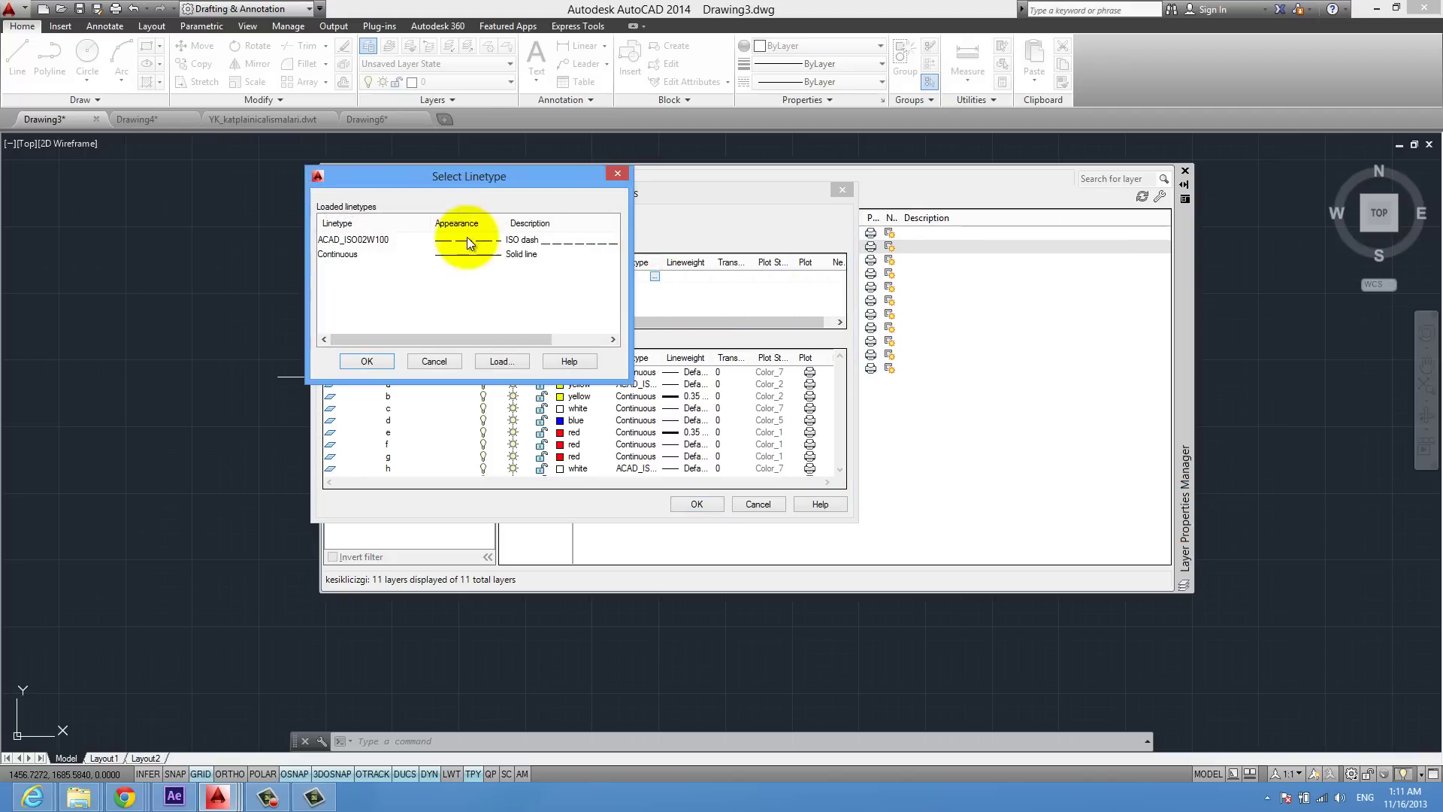
click(332, 239)
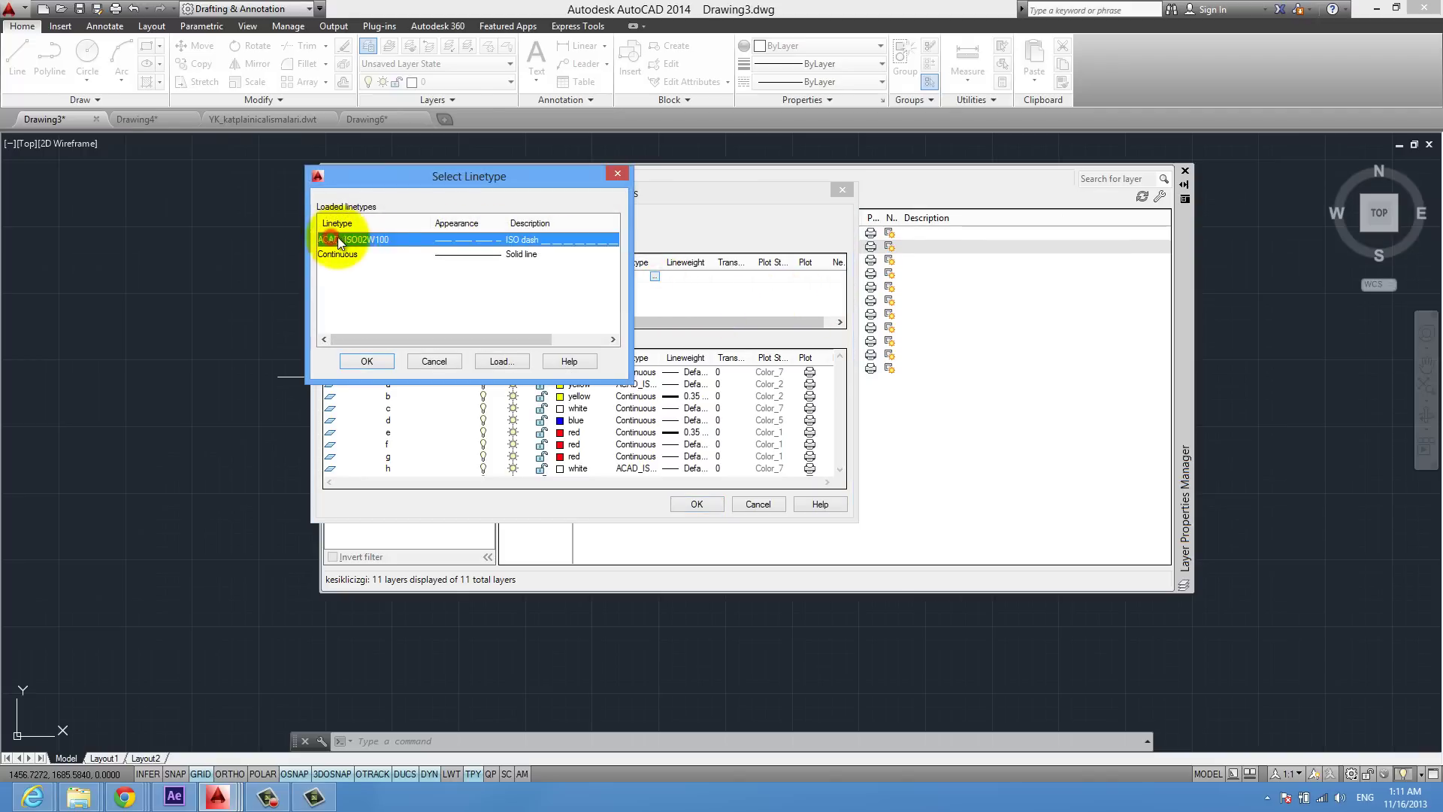
click(368, 361)
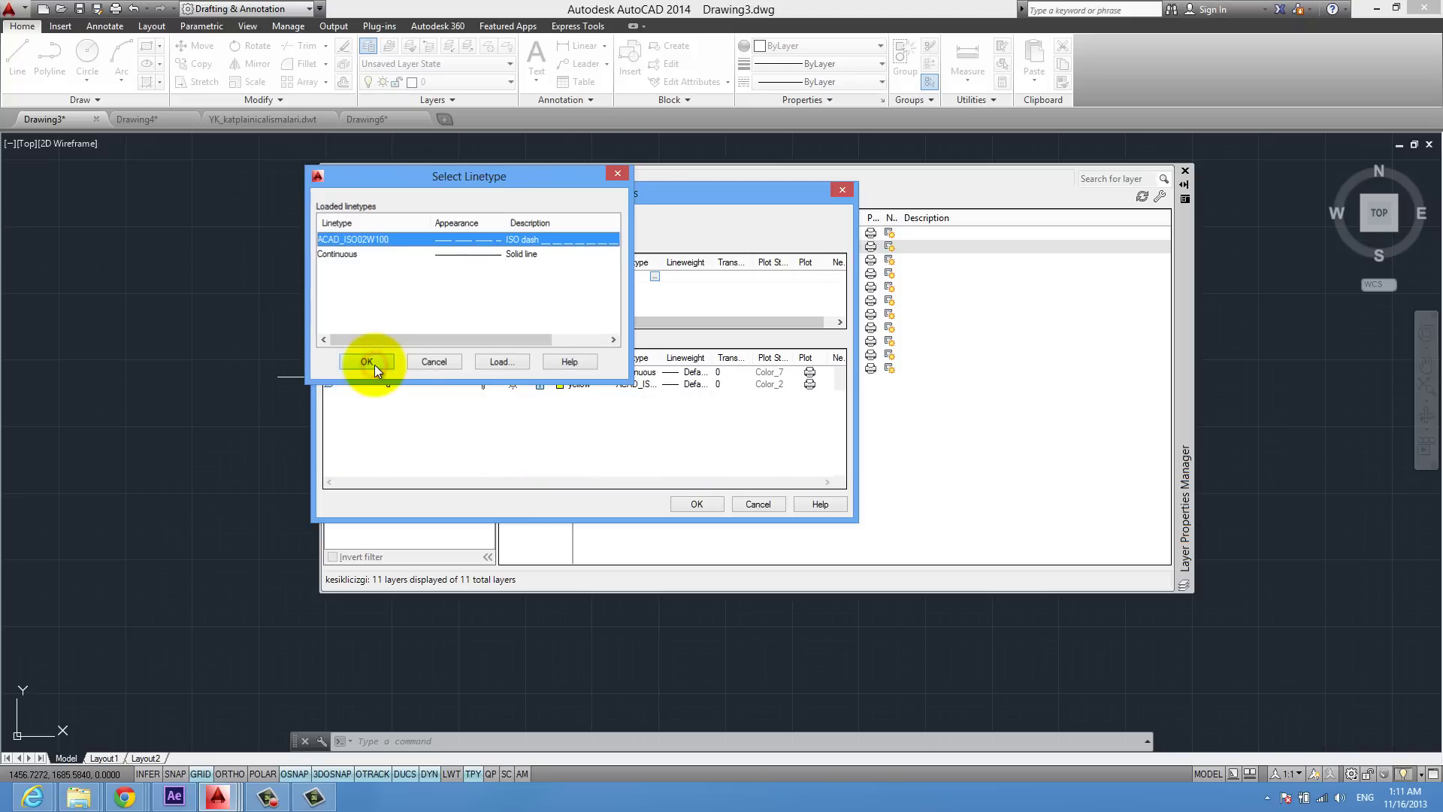
click(696, 502)
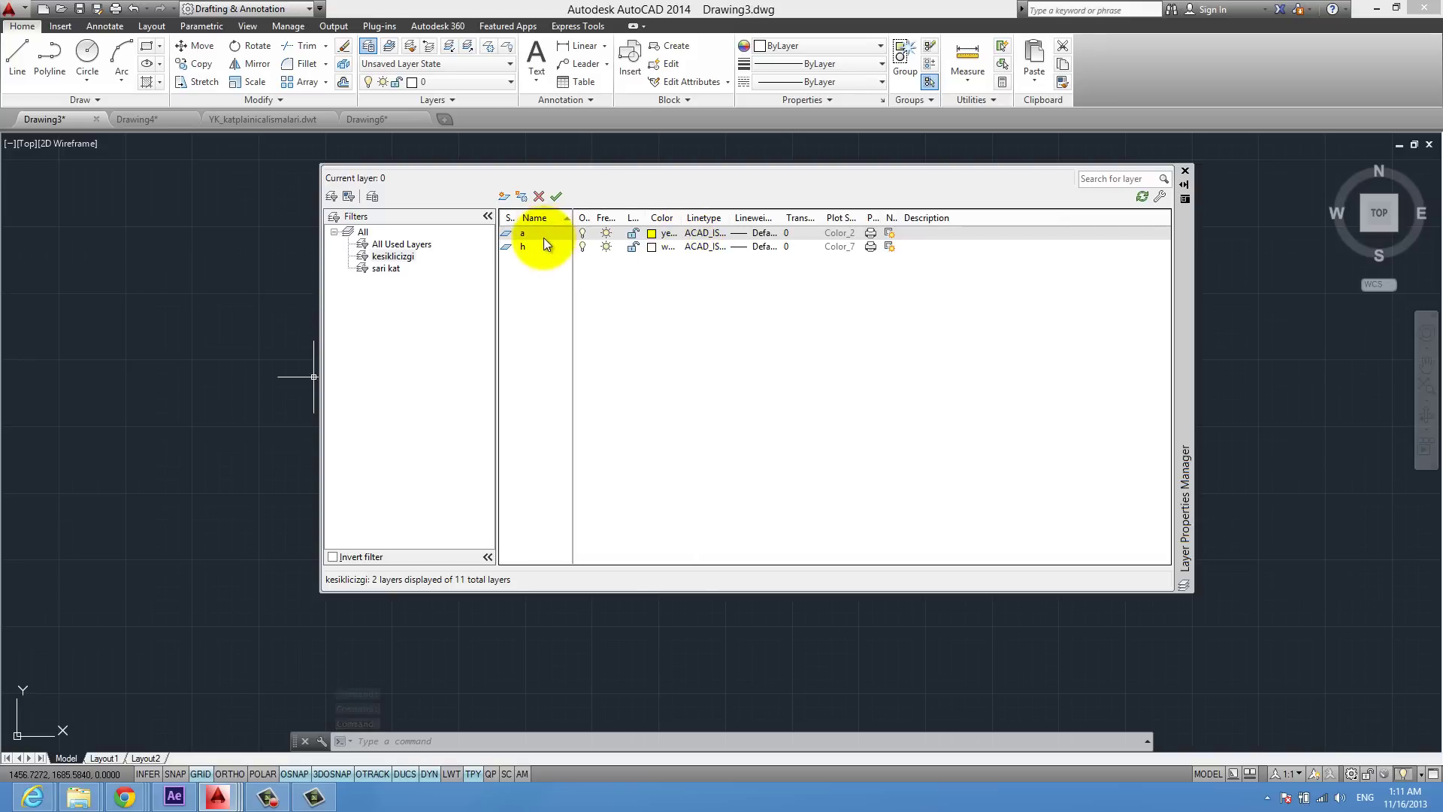
Show all layers and rename layer a to 1.Kat - Duvar.
click(363, 231)
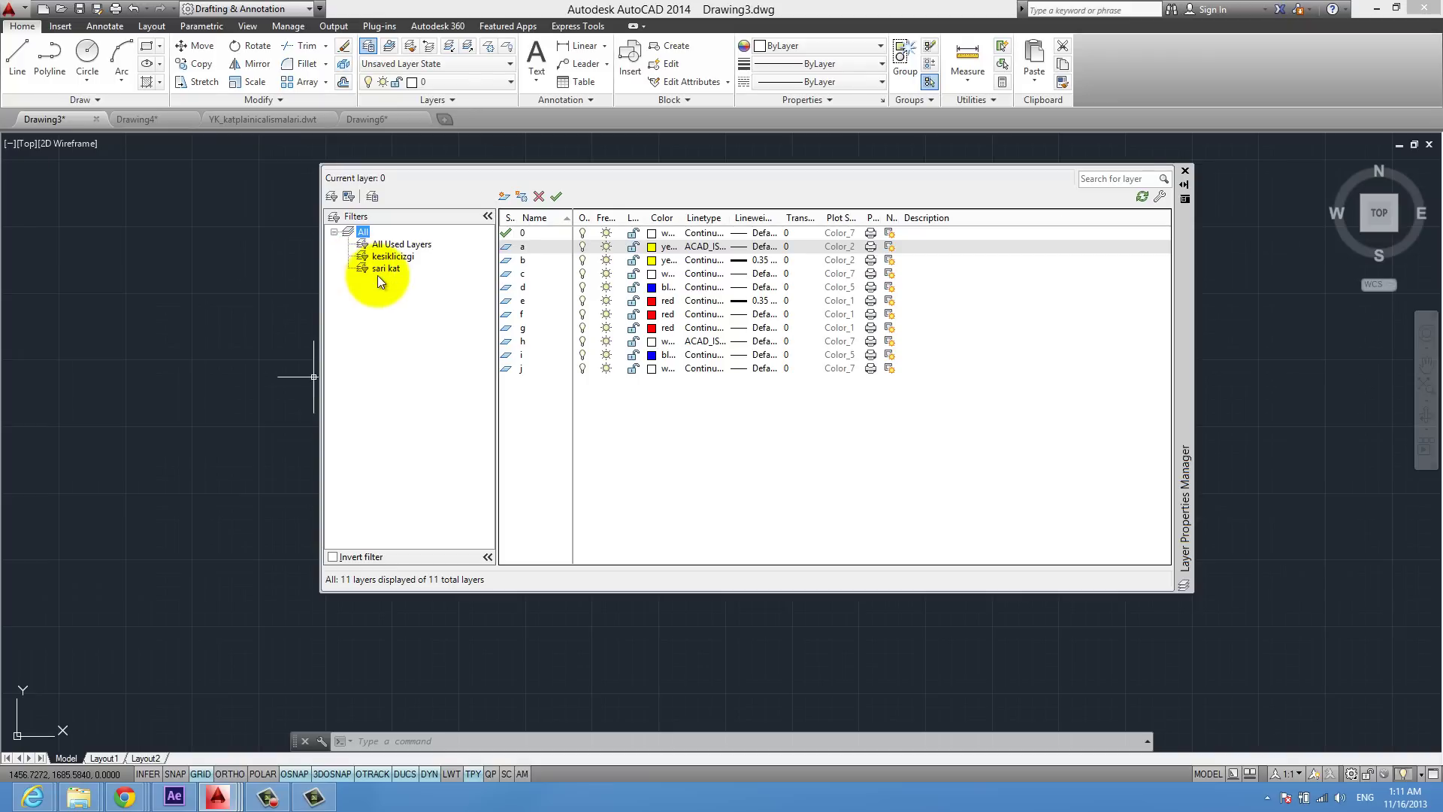
double_click(538, 250)
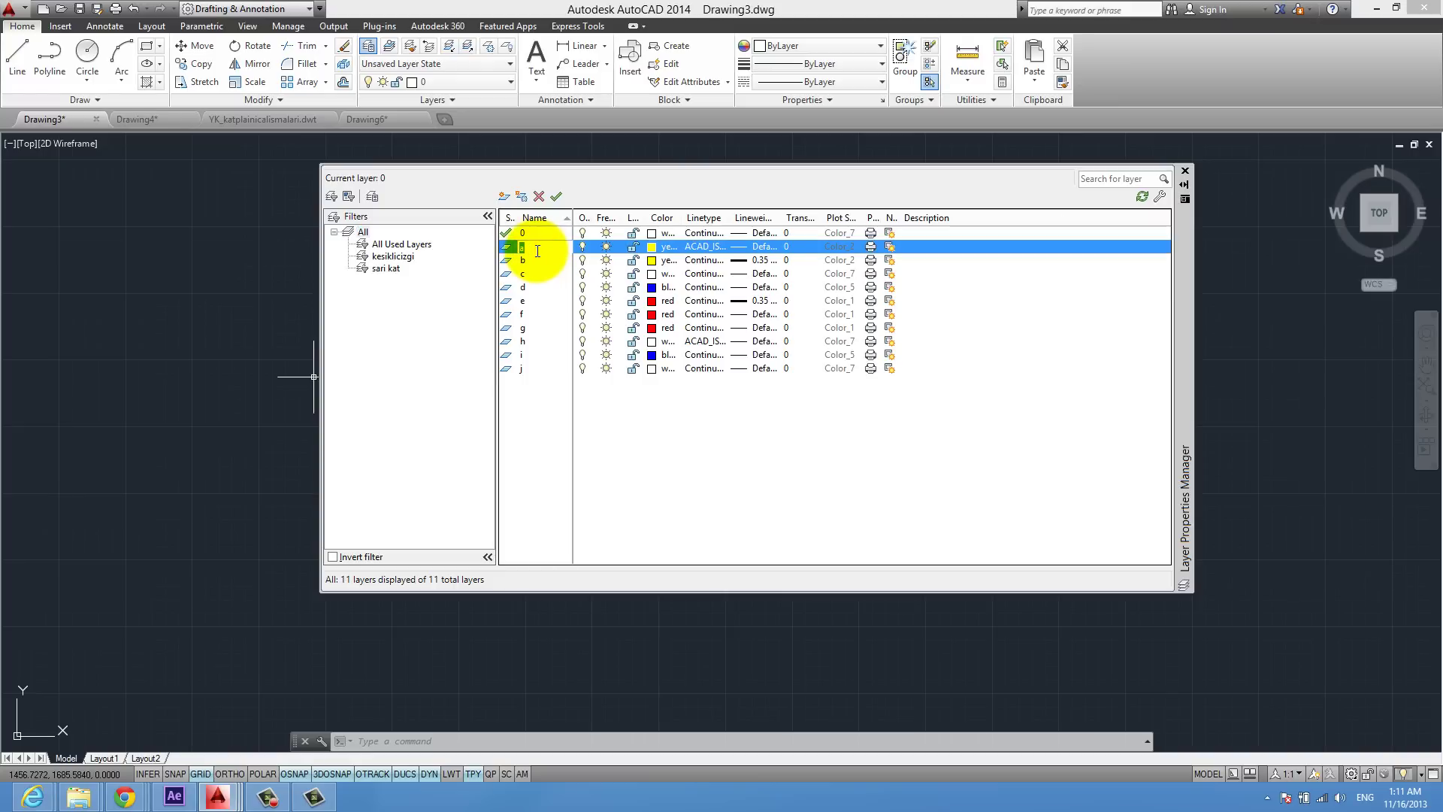
text(1.)
text(Kat)
text( - Duvar)
key(Return)
Rename layer b to 1.Kat - Pencere.
double_click(543, 259)
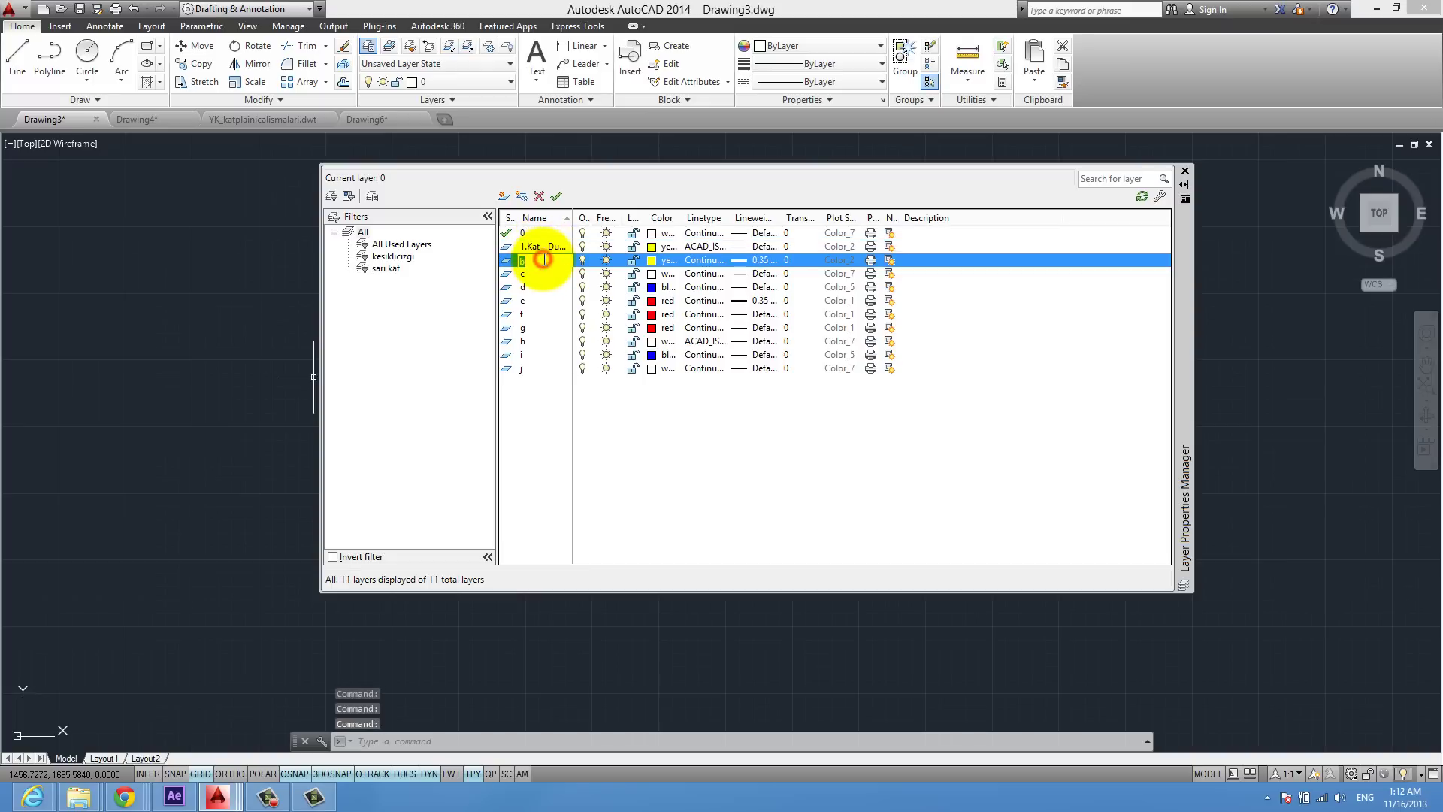
text(2.)
key(BackSpace)
key(BackSpace)
text(1.Ka)
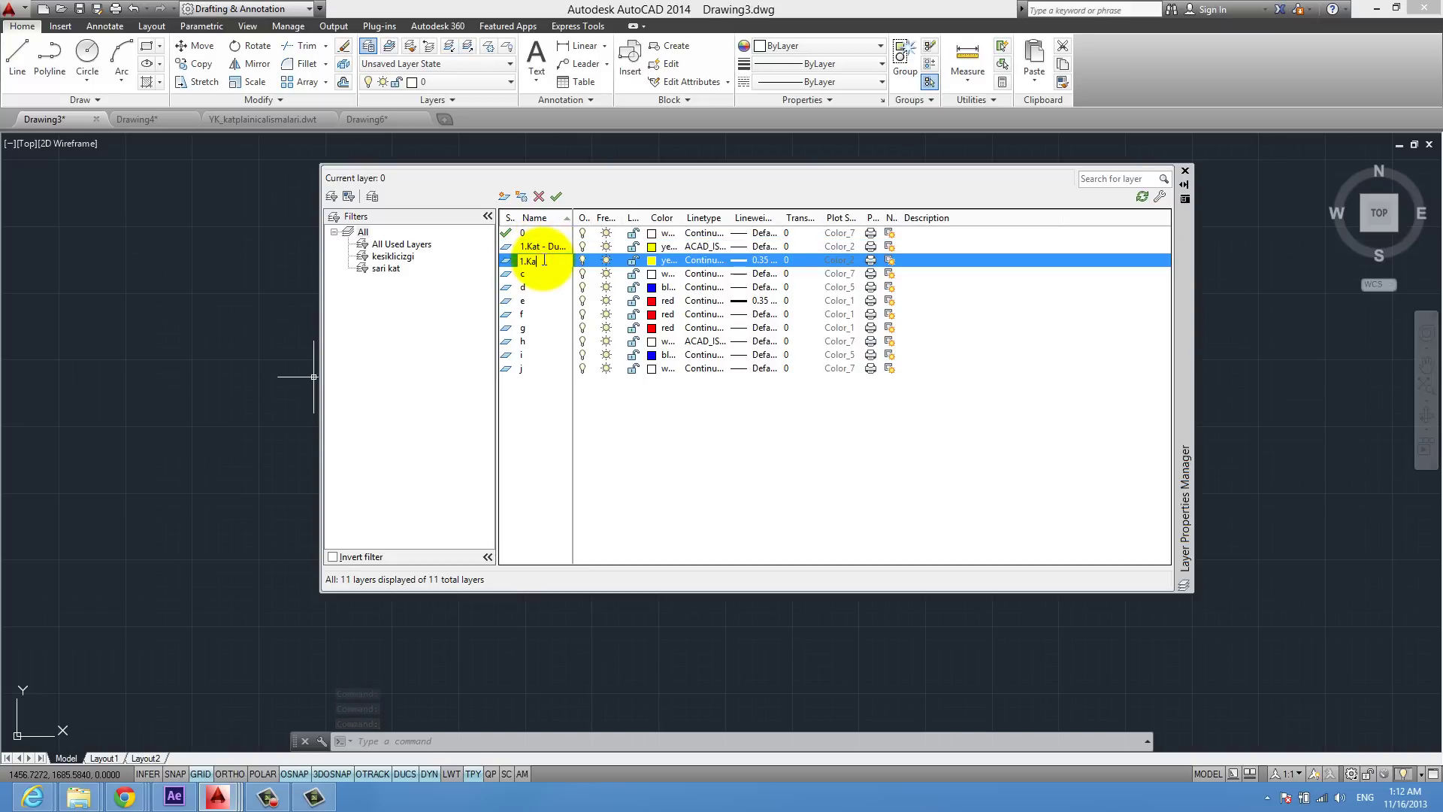
text(t - )
text(Pe)
text(nce)
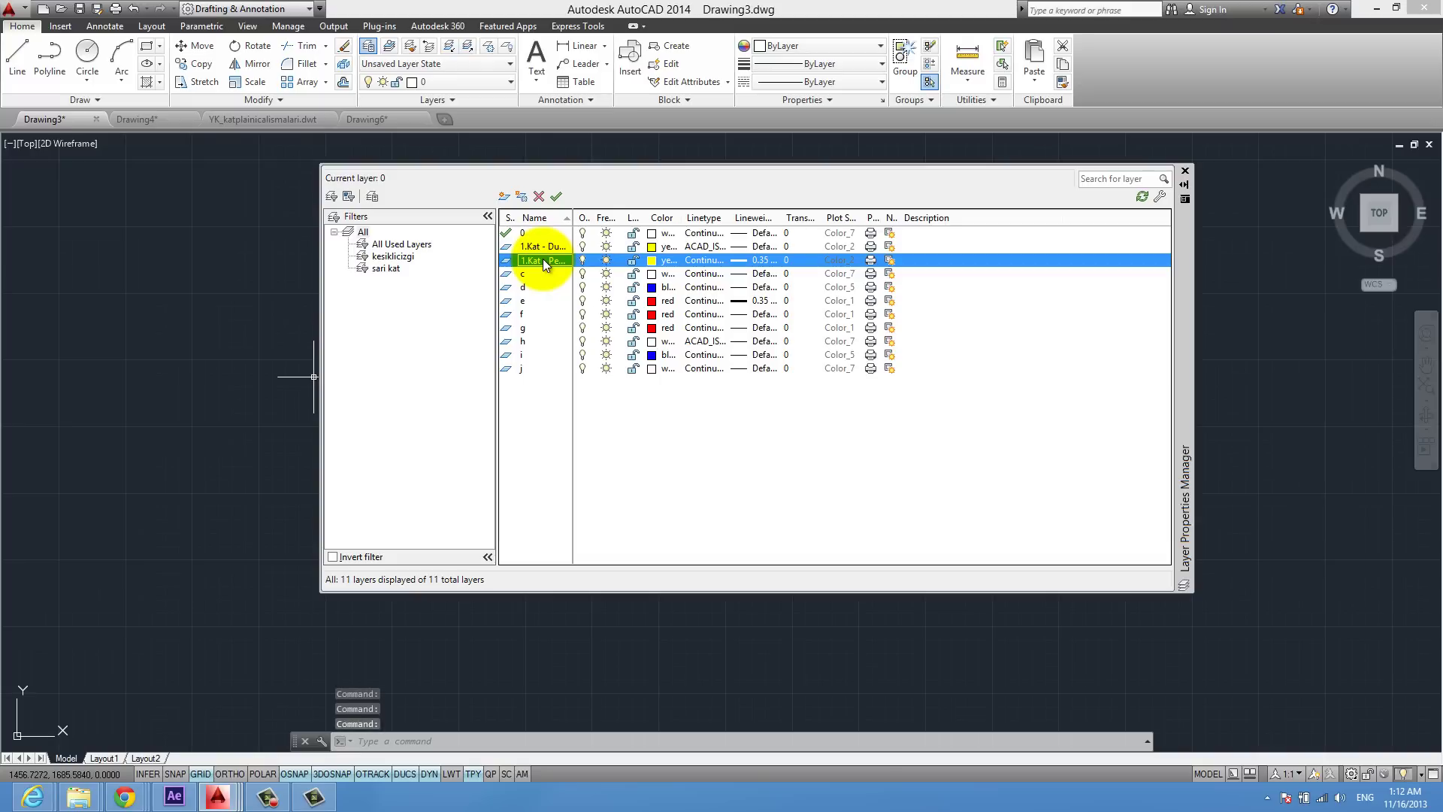
click(669, 449)
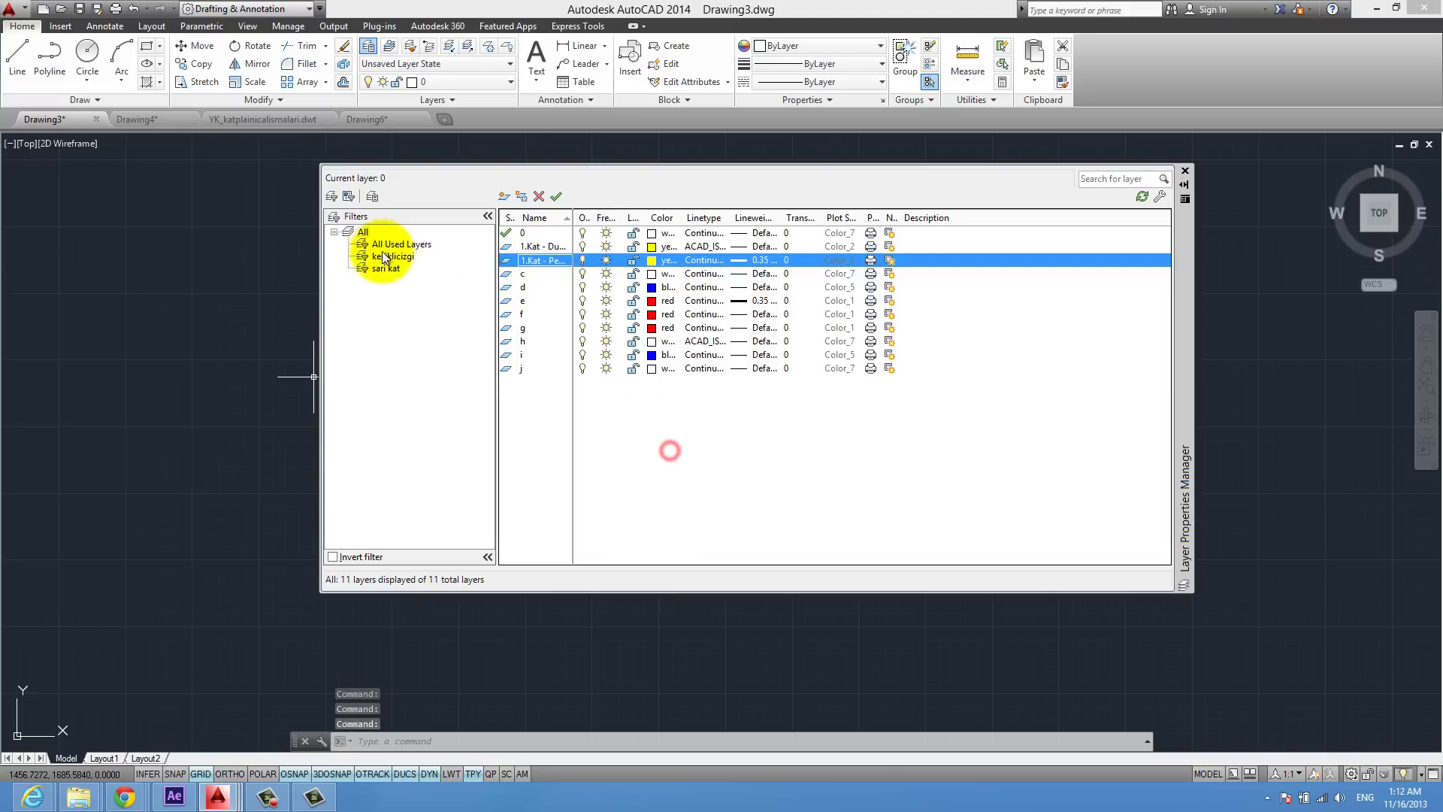
Create property filter 1.Kat with a name condition matching layers starting with 1.
click(331, 196)
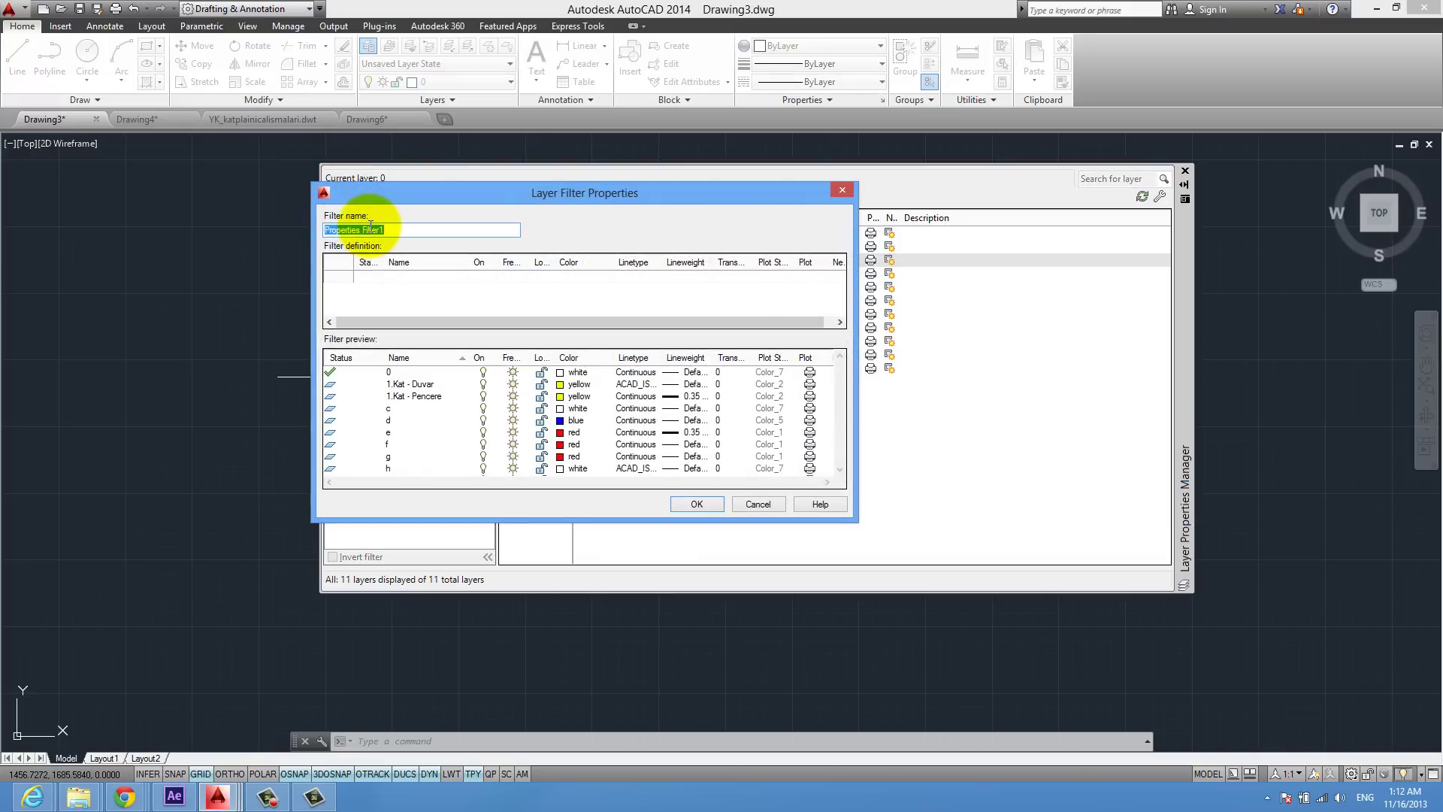
text(1.Kat)
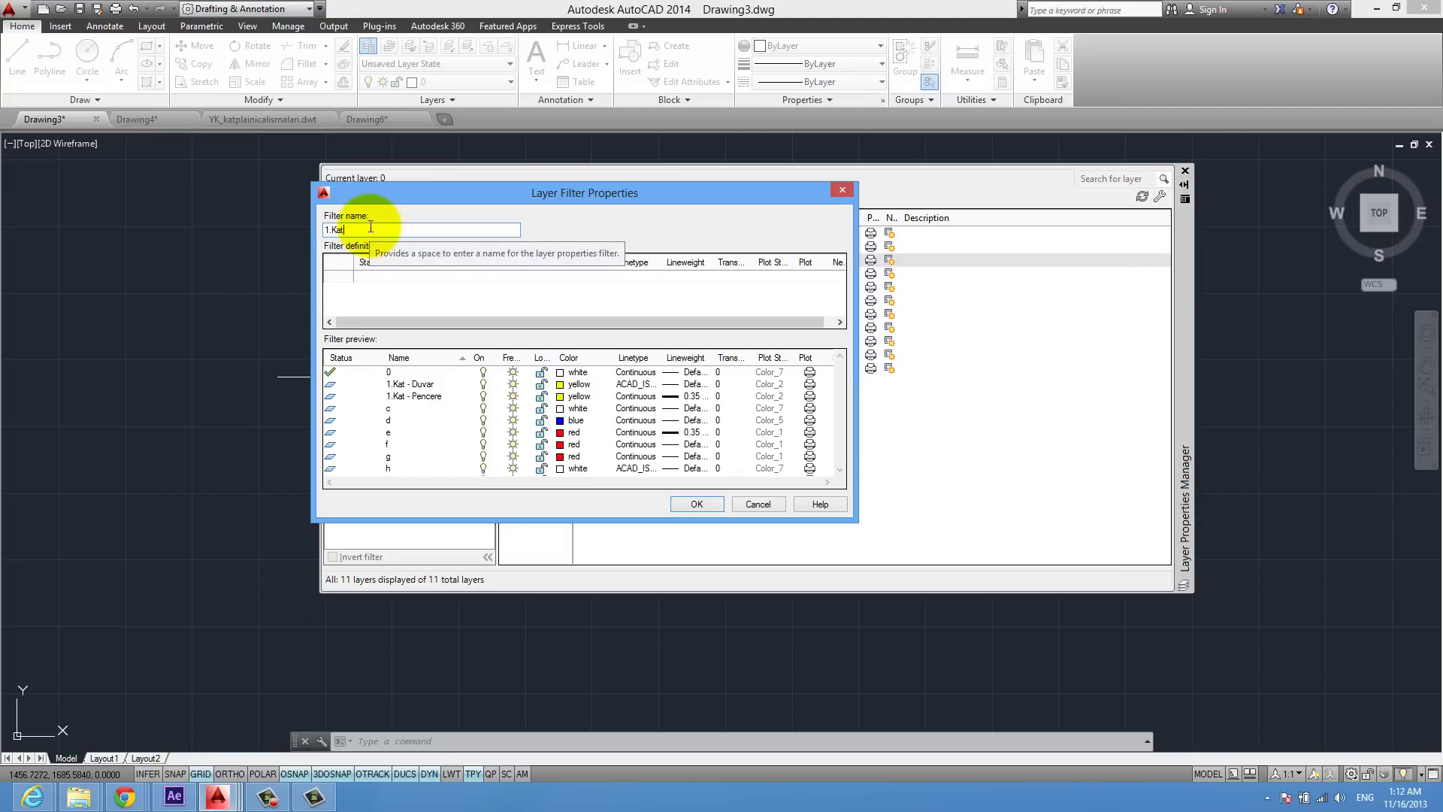
click(408, 278)
text(1.)
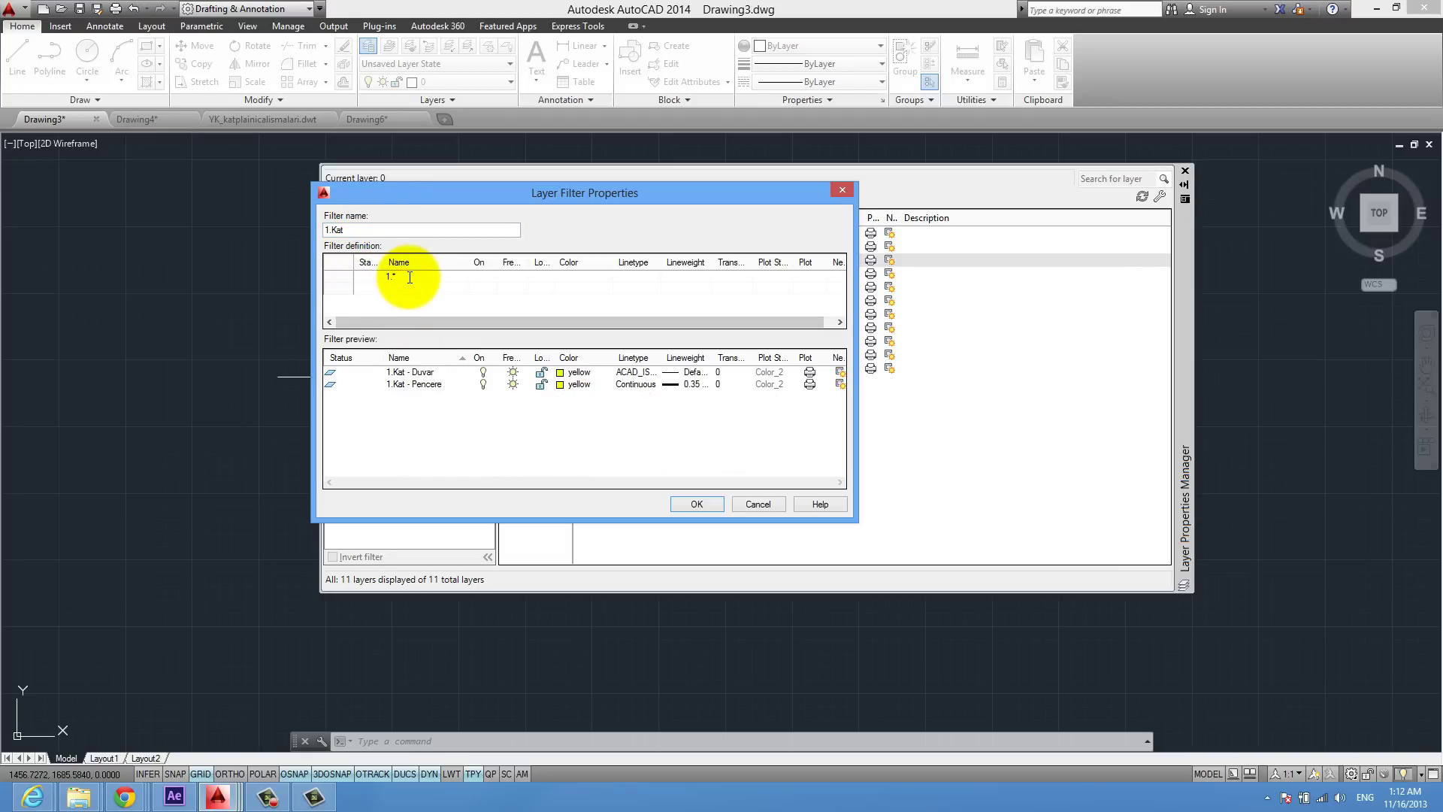
text(Kat)
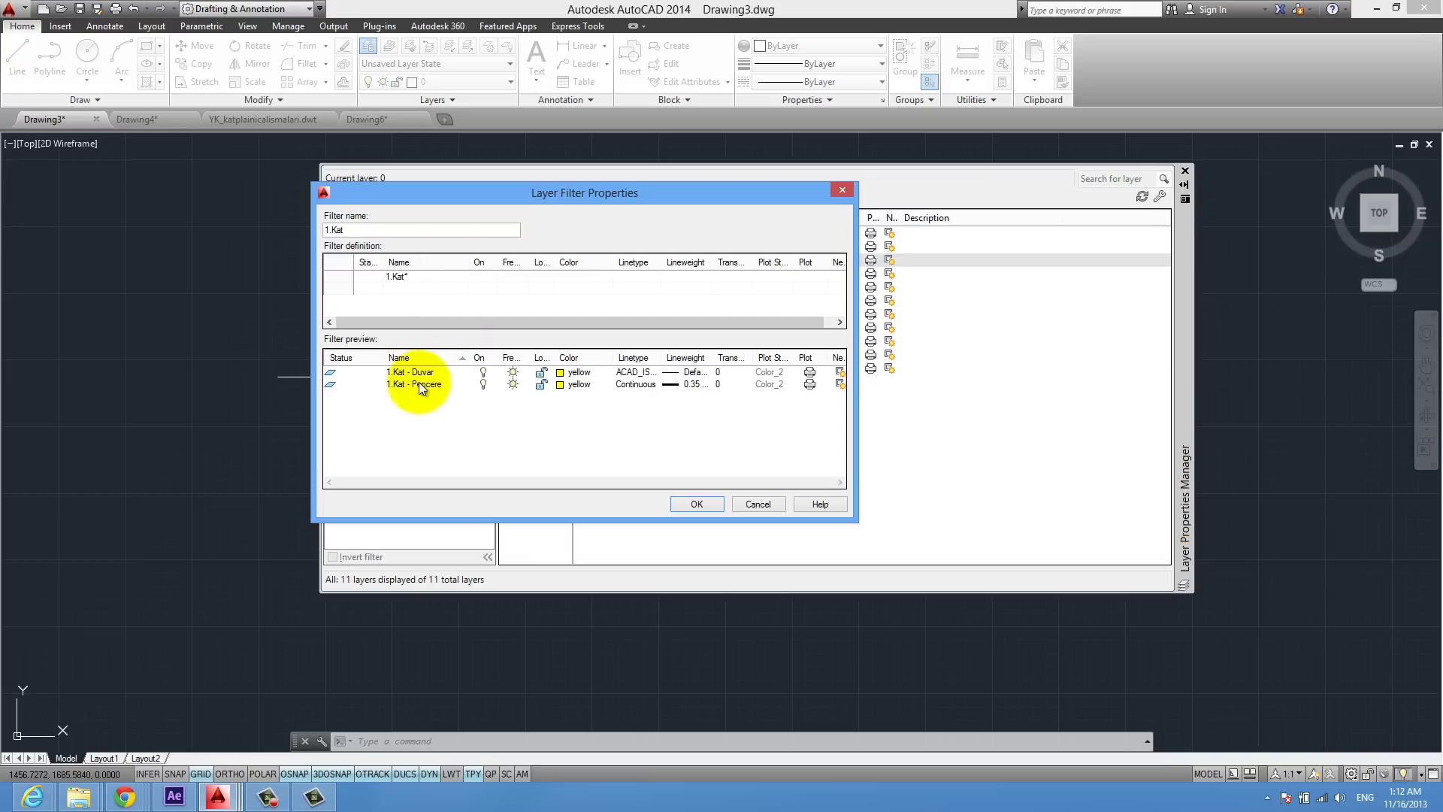
click(714, 504)
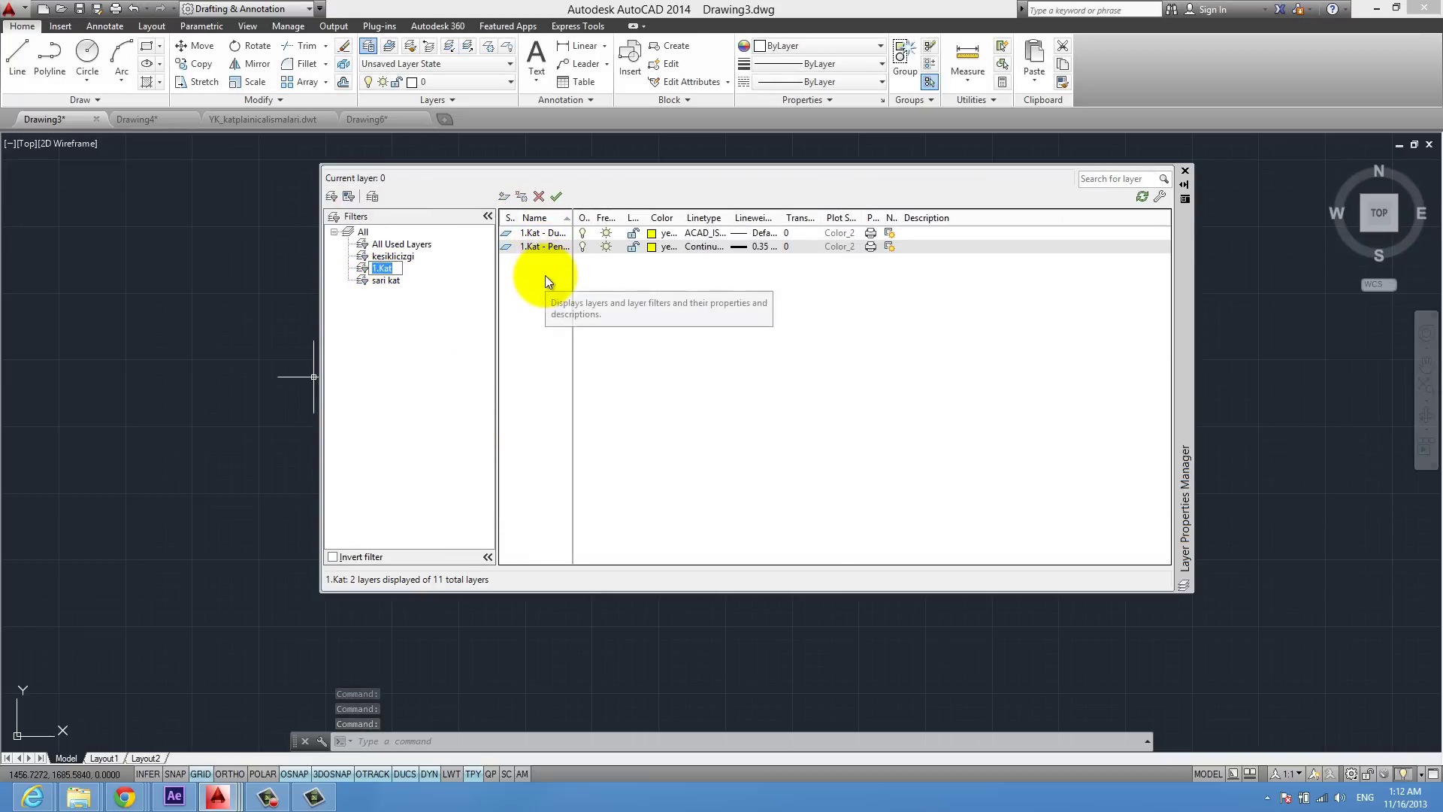
click(354, 321)
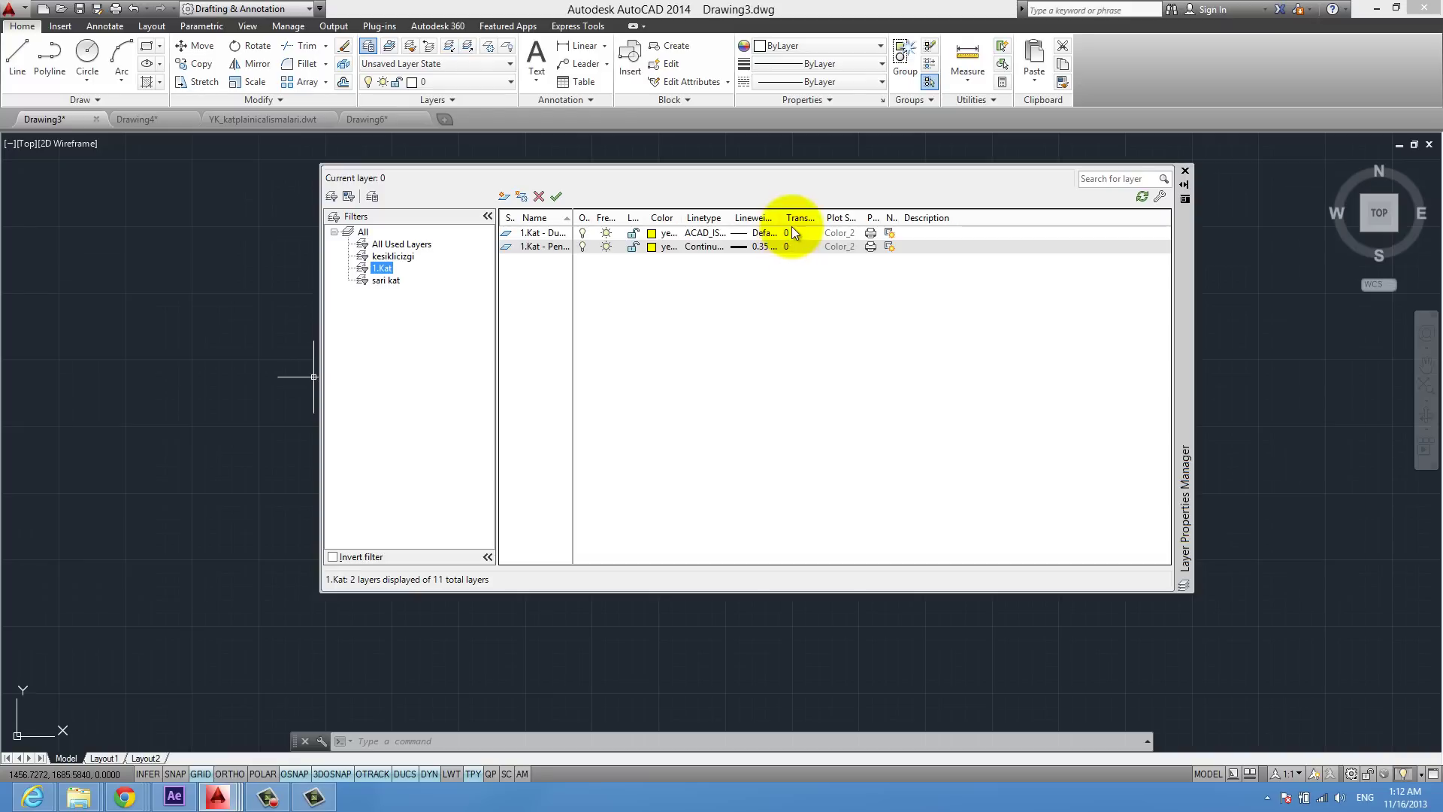
Create a new group filter keeping the default name Group Filter1.
click(335, 233)
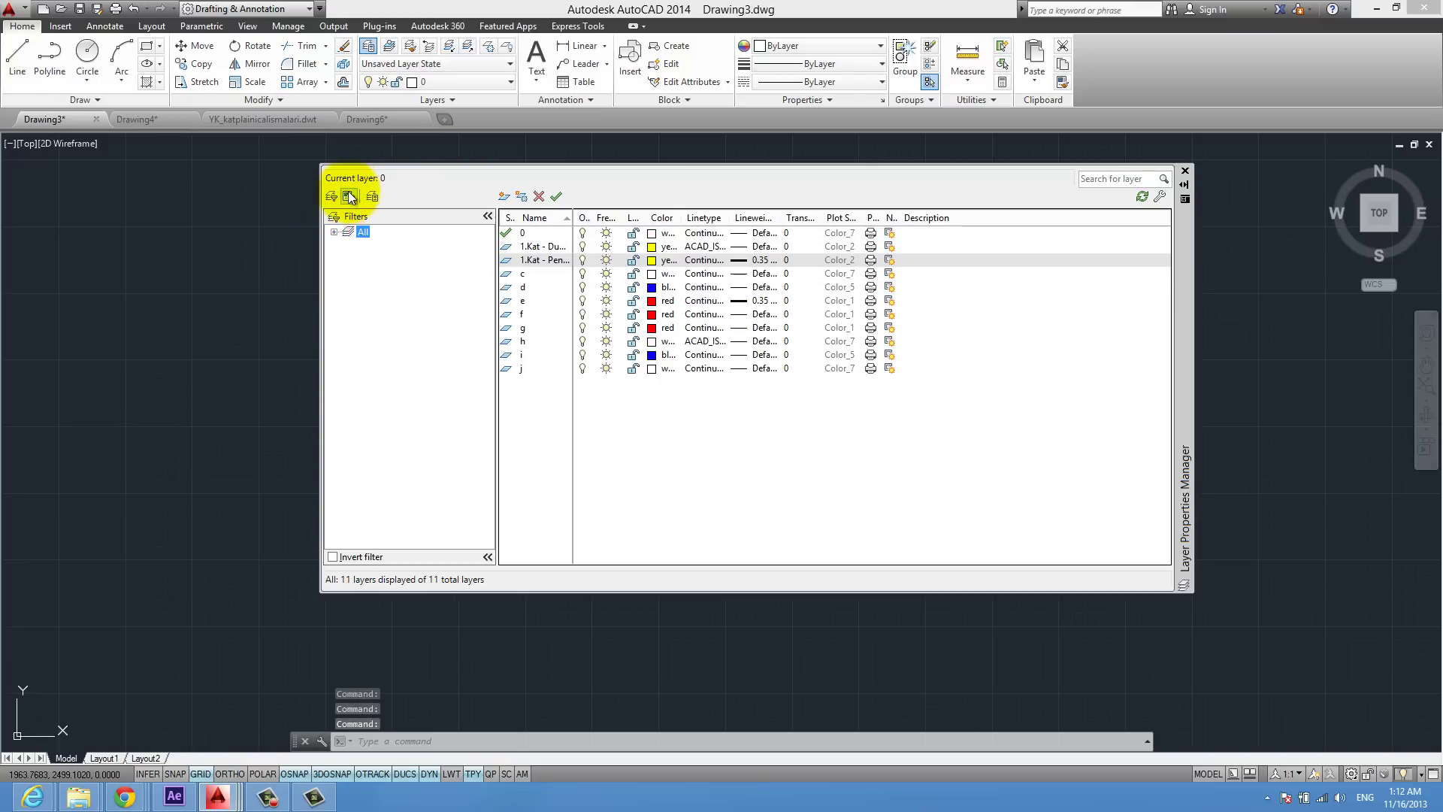
click(334, 231)
click(349, 197)
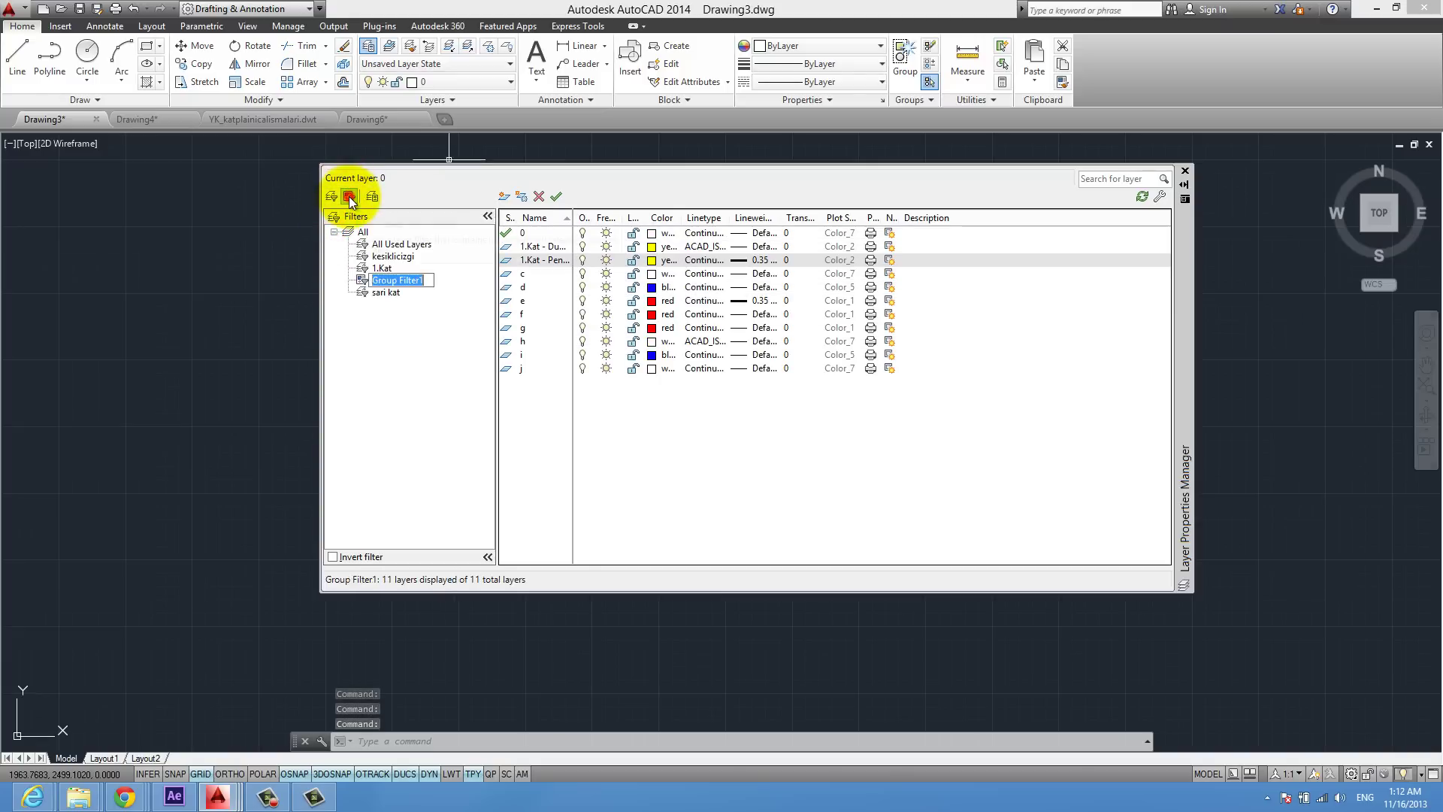
key(Return)
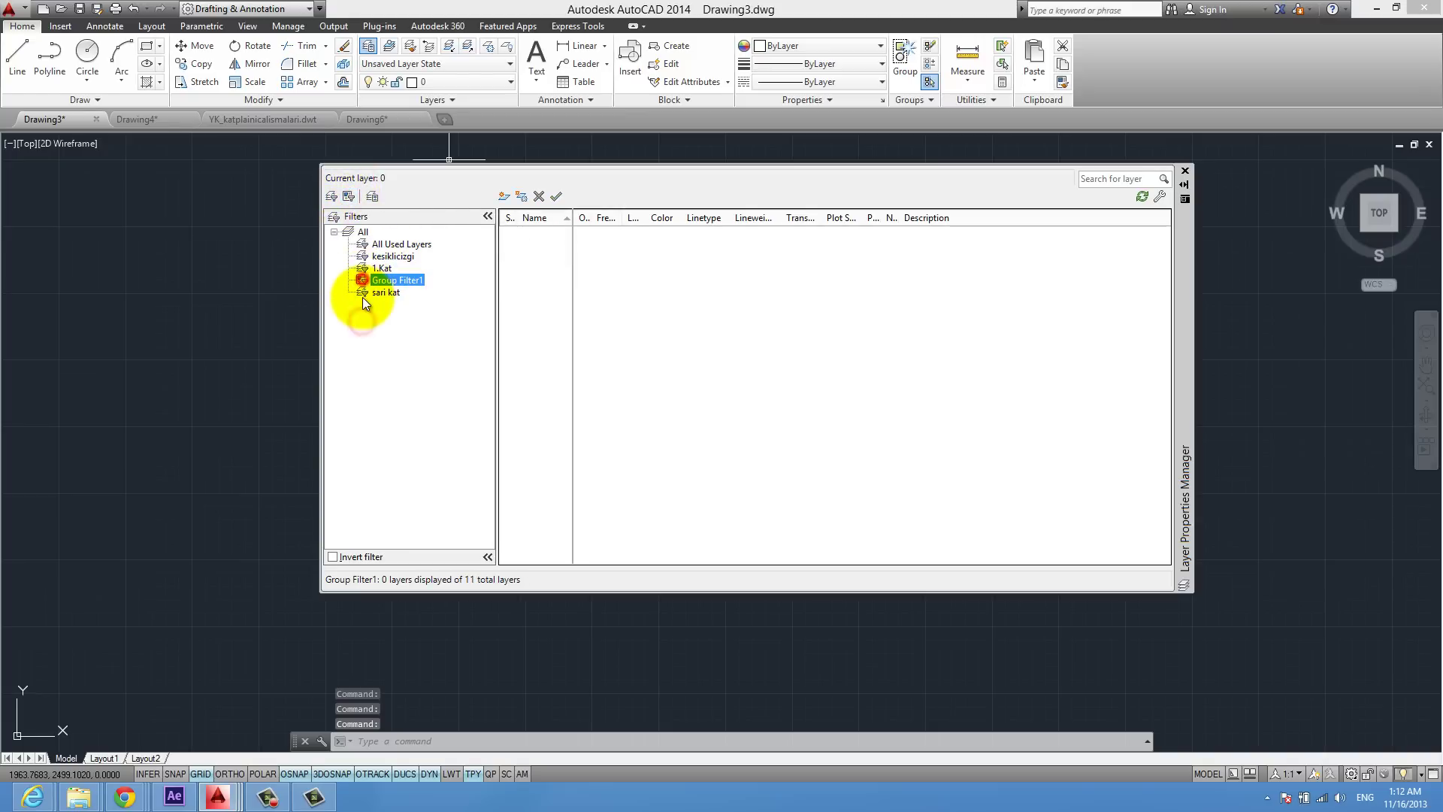
right_click(398, 282)
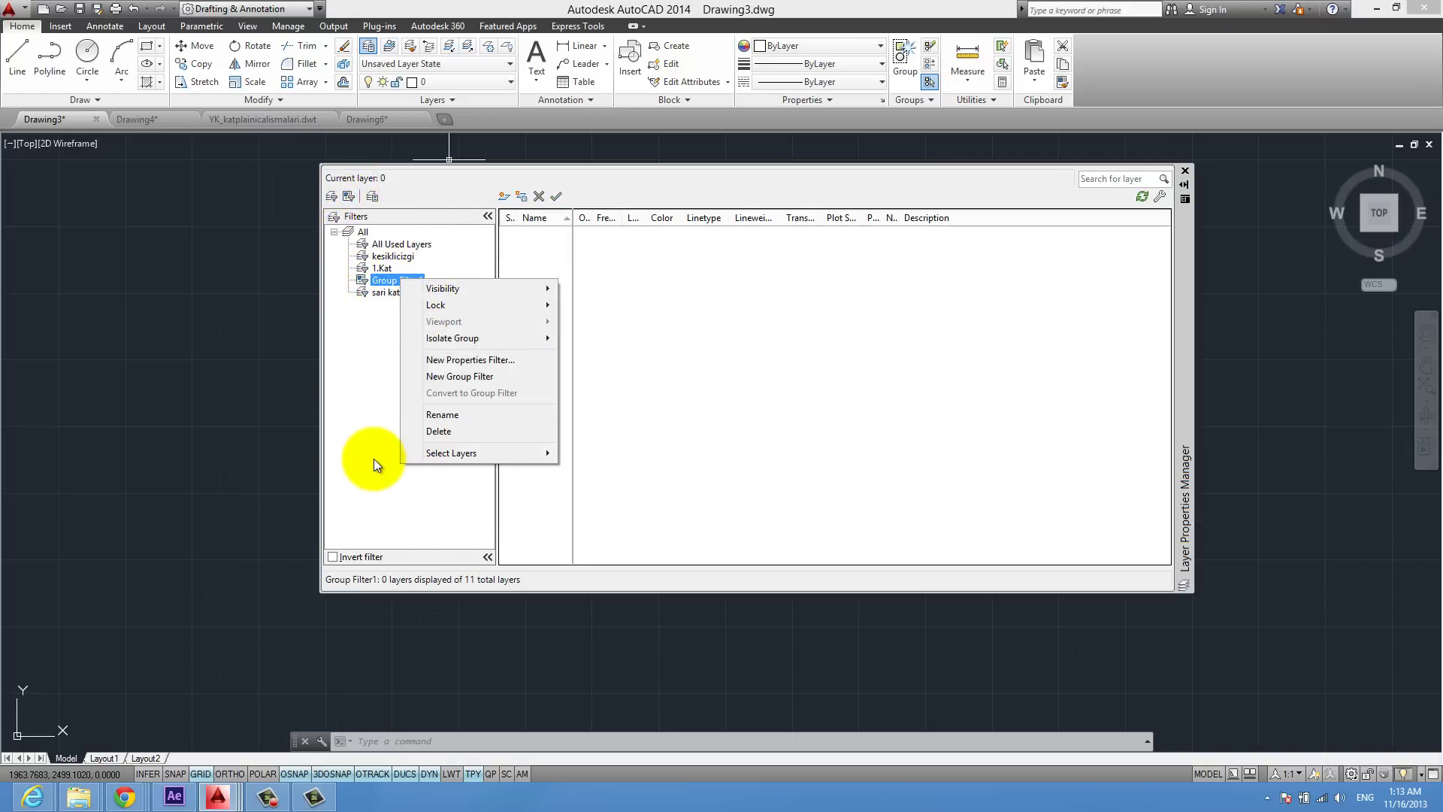
click(362, 396)
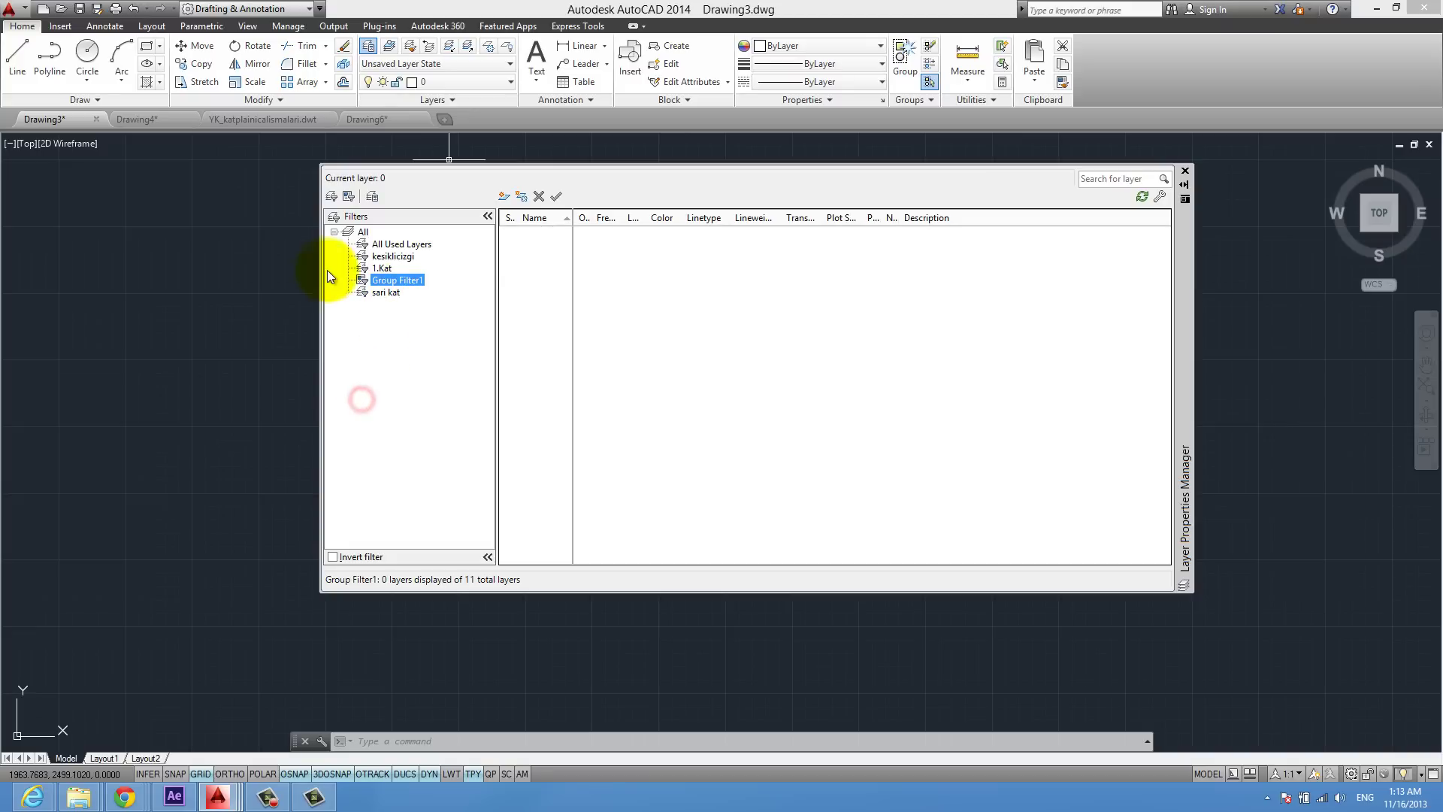
Drag layers c and g from All into Group Filter1 and view it.
click(361, 237)
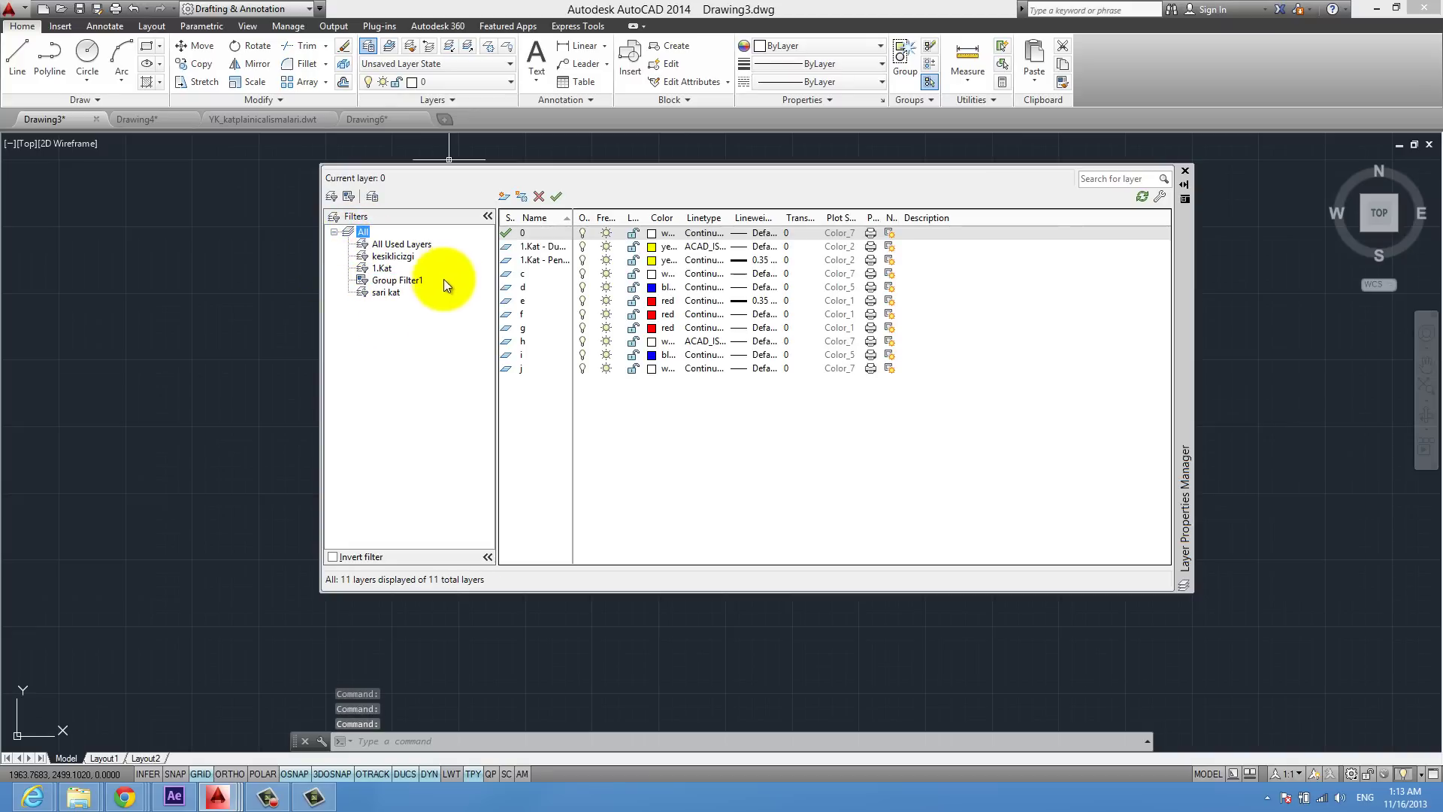
click(390, 280)
click(364, 232)
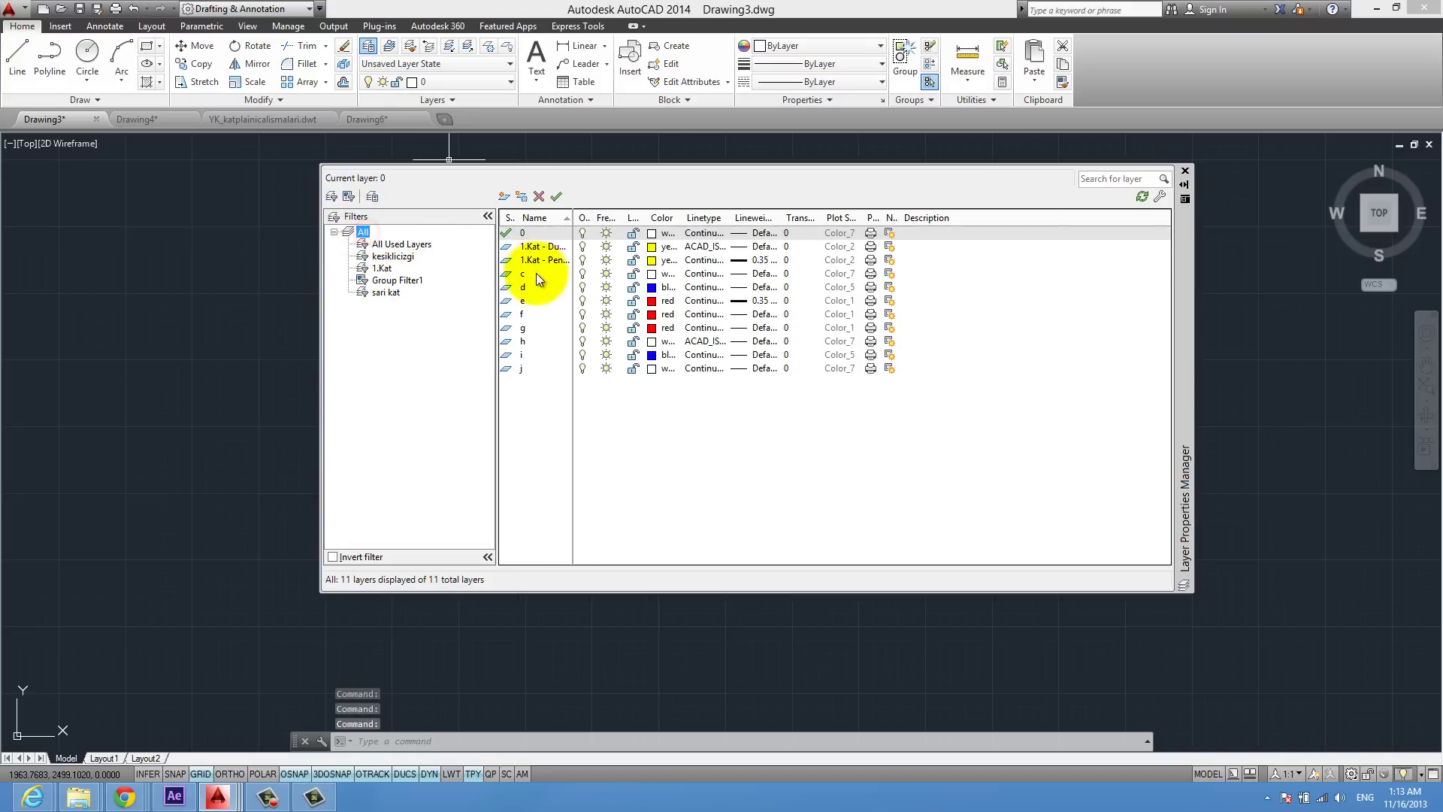
drag(536, 273, 430, 286)
drag(525, 328, 413, 289)
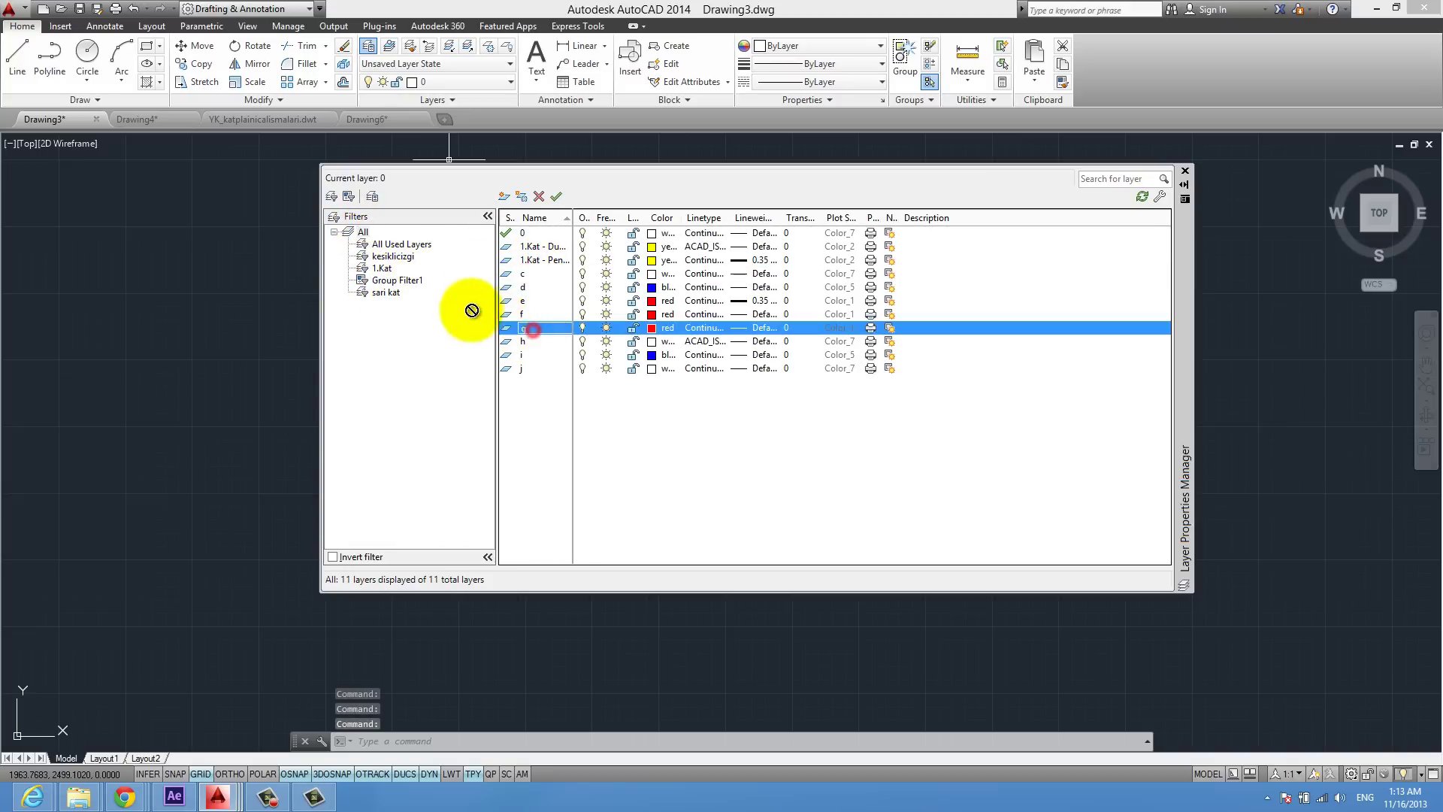
click(391, 412)
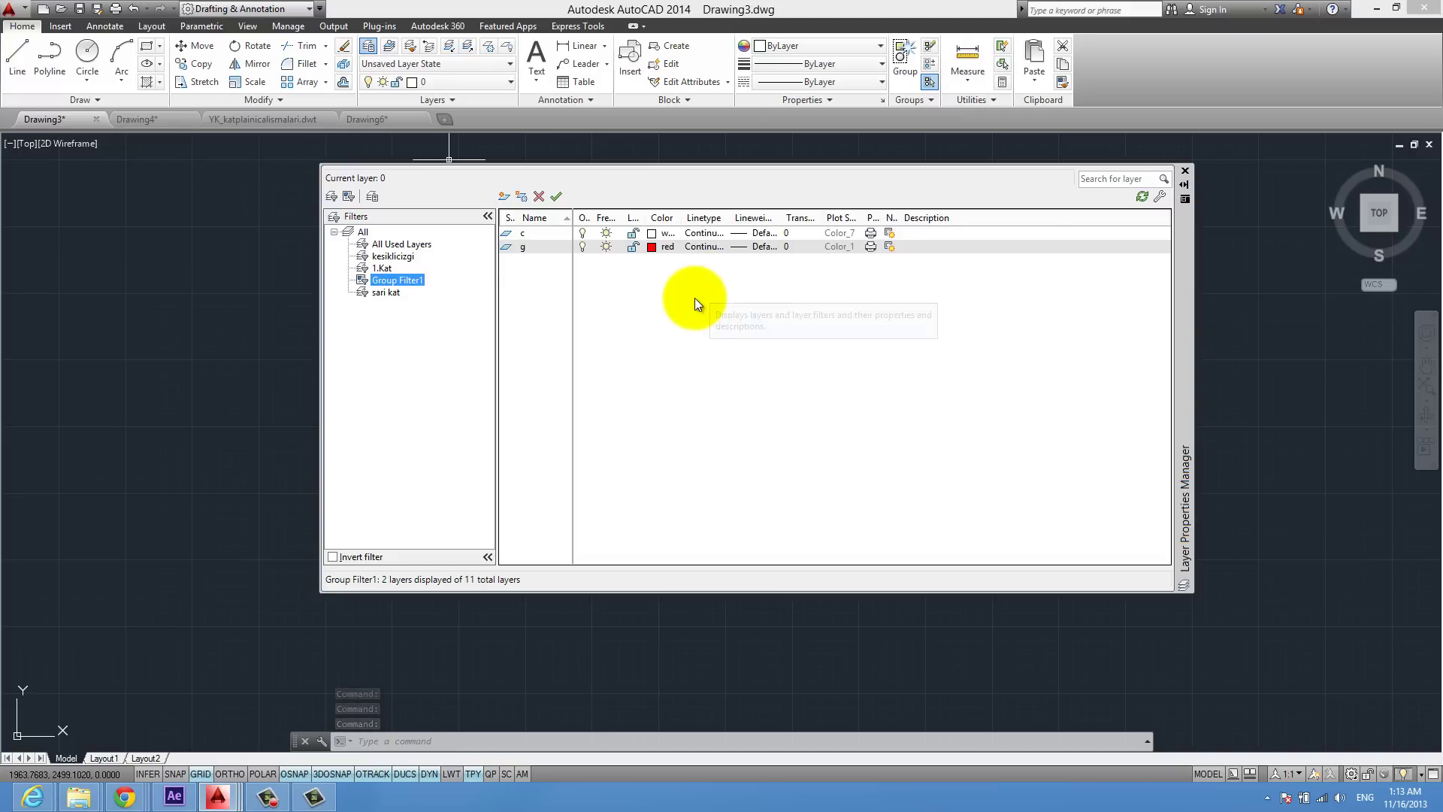
Rename Group Filter1 to 'gg', keeping its 2 layers, then close the Layer Properties Manager.
click(404, 280)
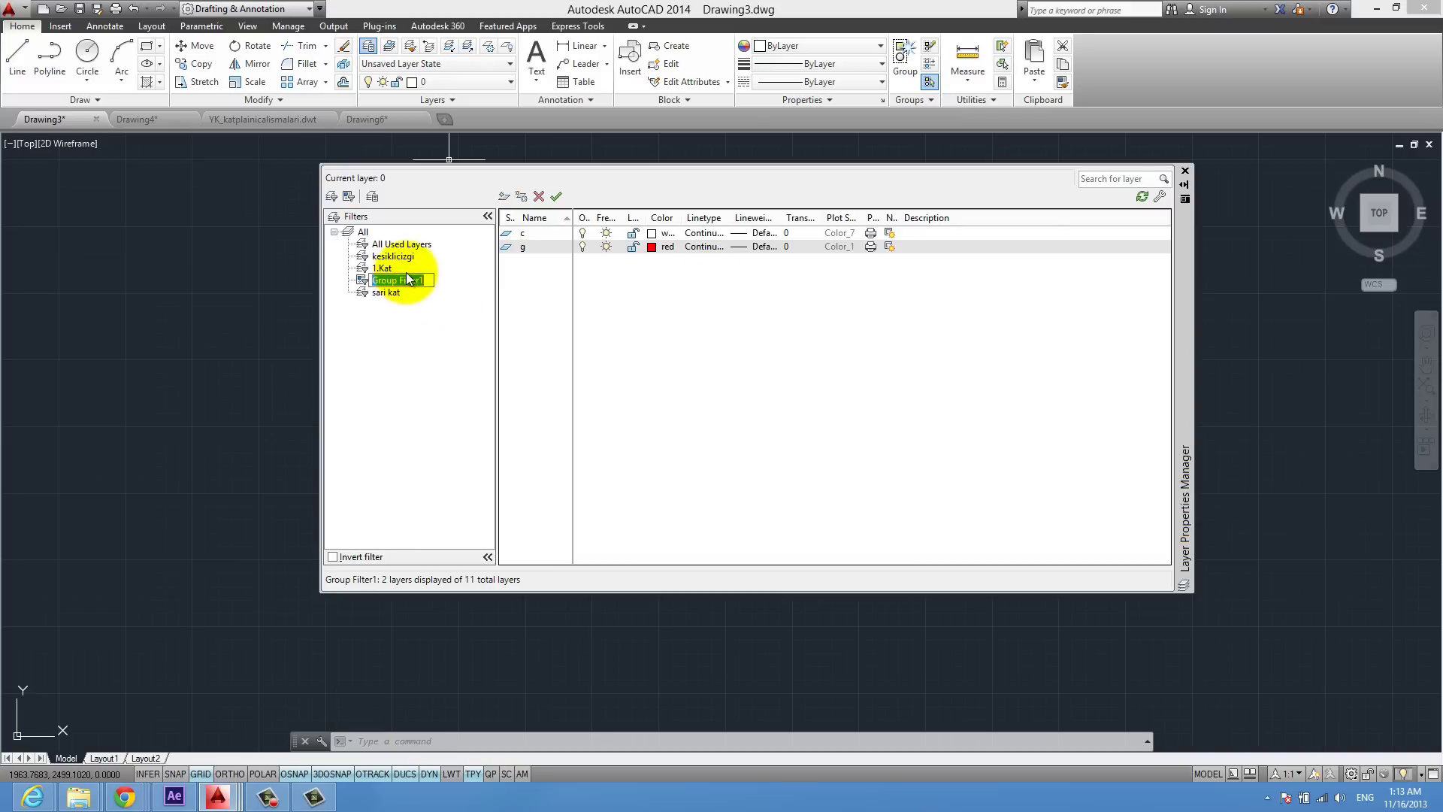
text(gg)
click(371, 322)
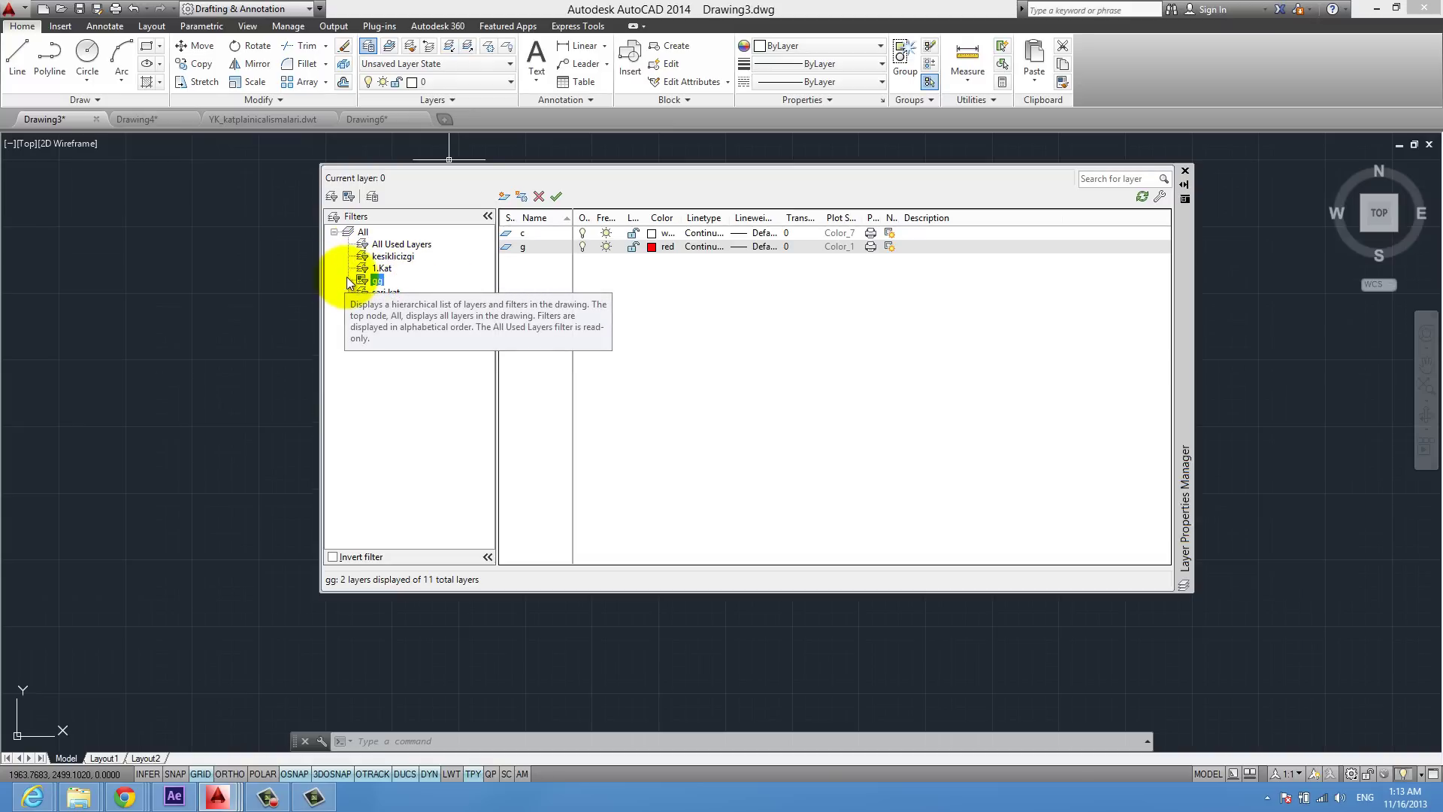
click(1185, 171)
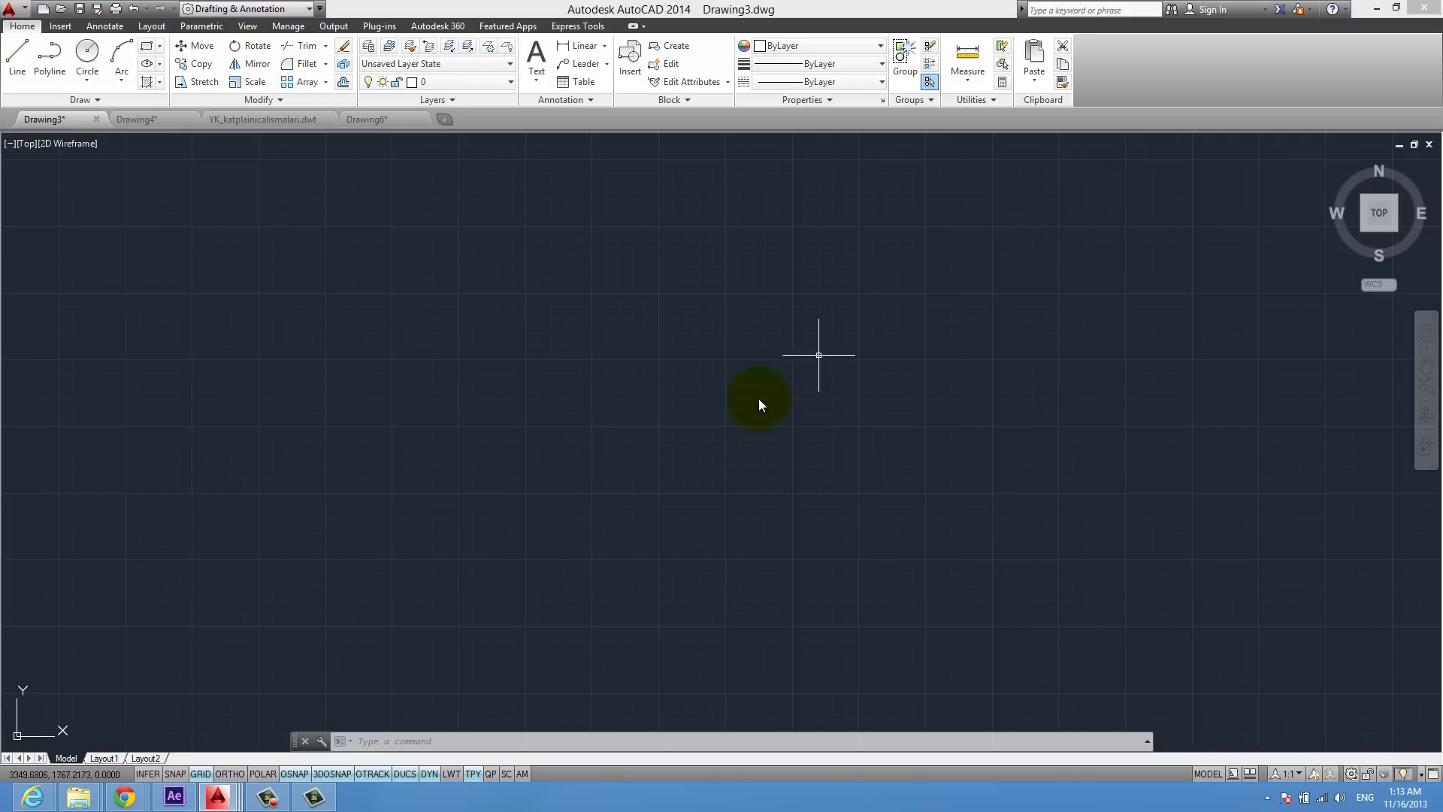
click(760, 484)
click(620, 390)
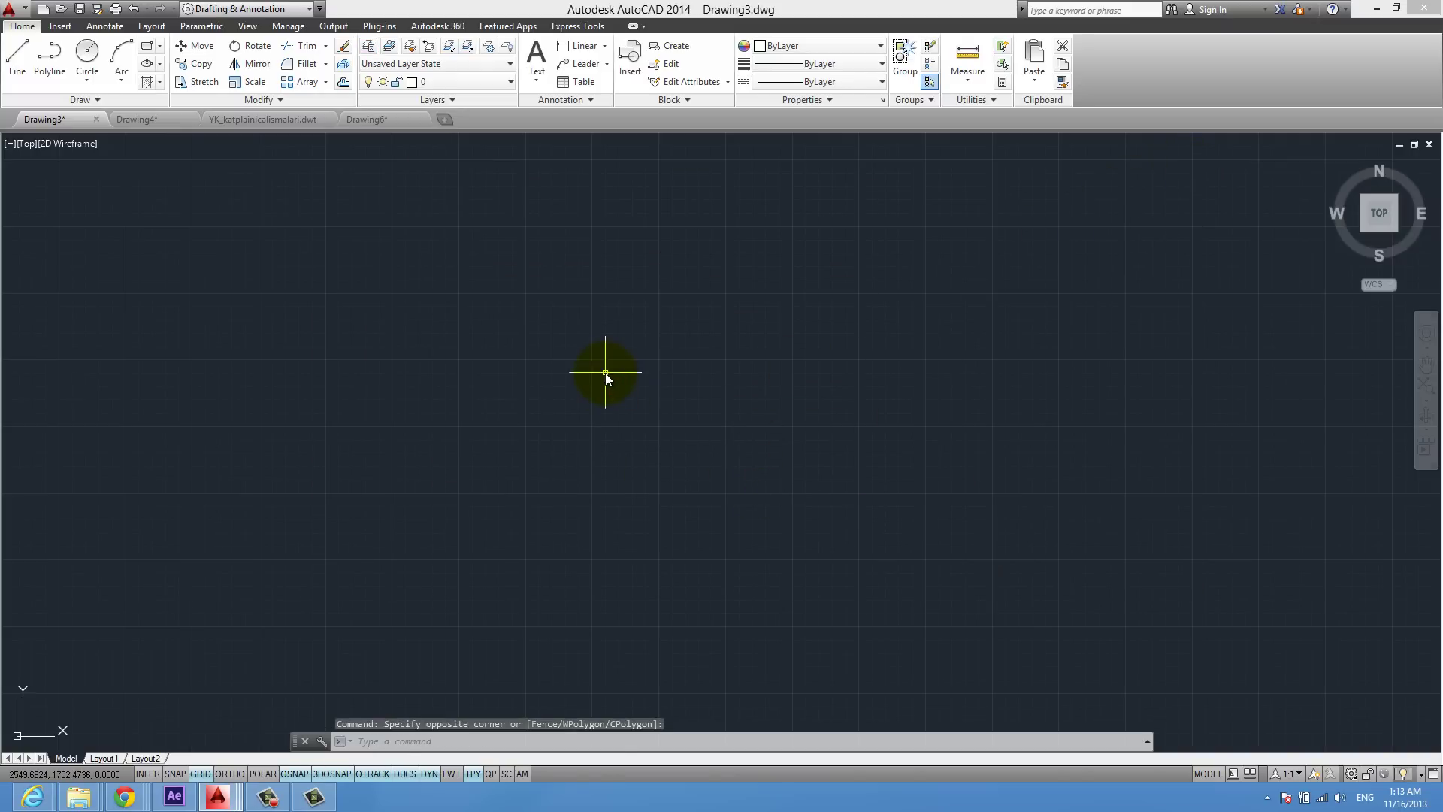